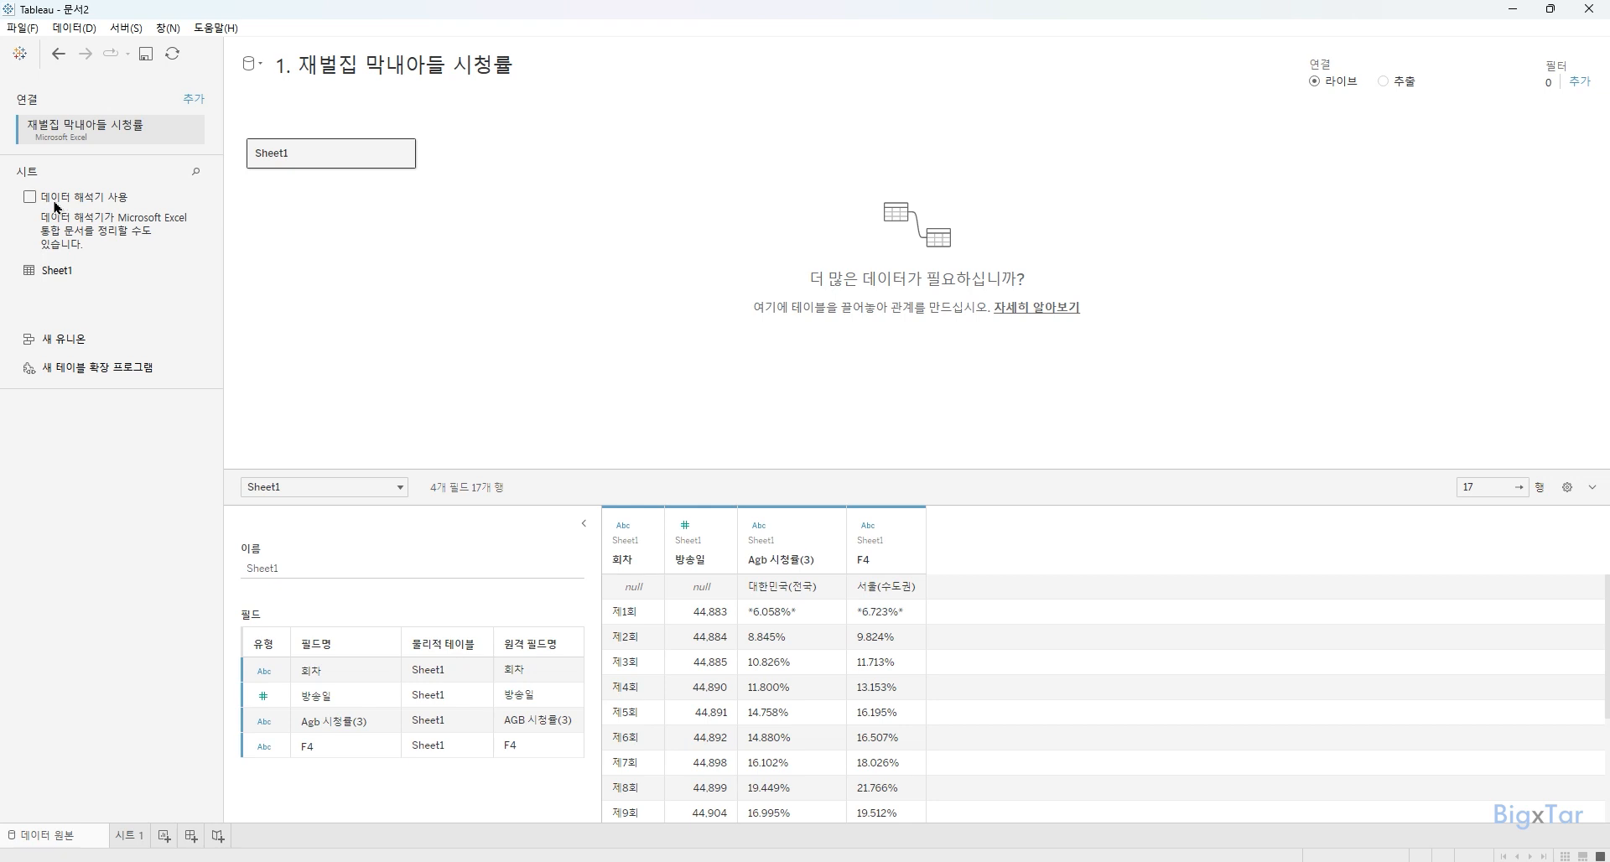
# Clean Sheet1 with the Data Interpreter, change the 방송일 field to the date type, and widen its column to show full dates.
pyautogui.click(56, 202)
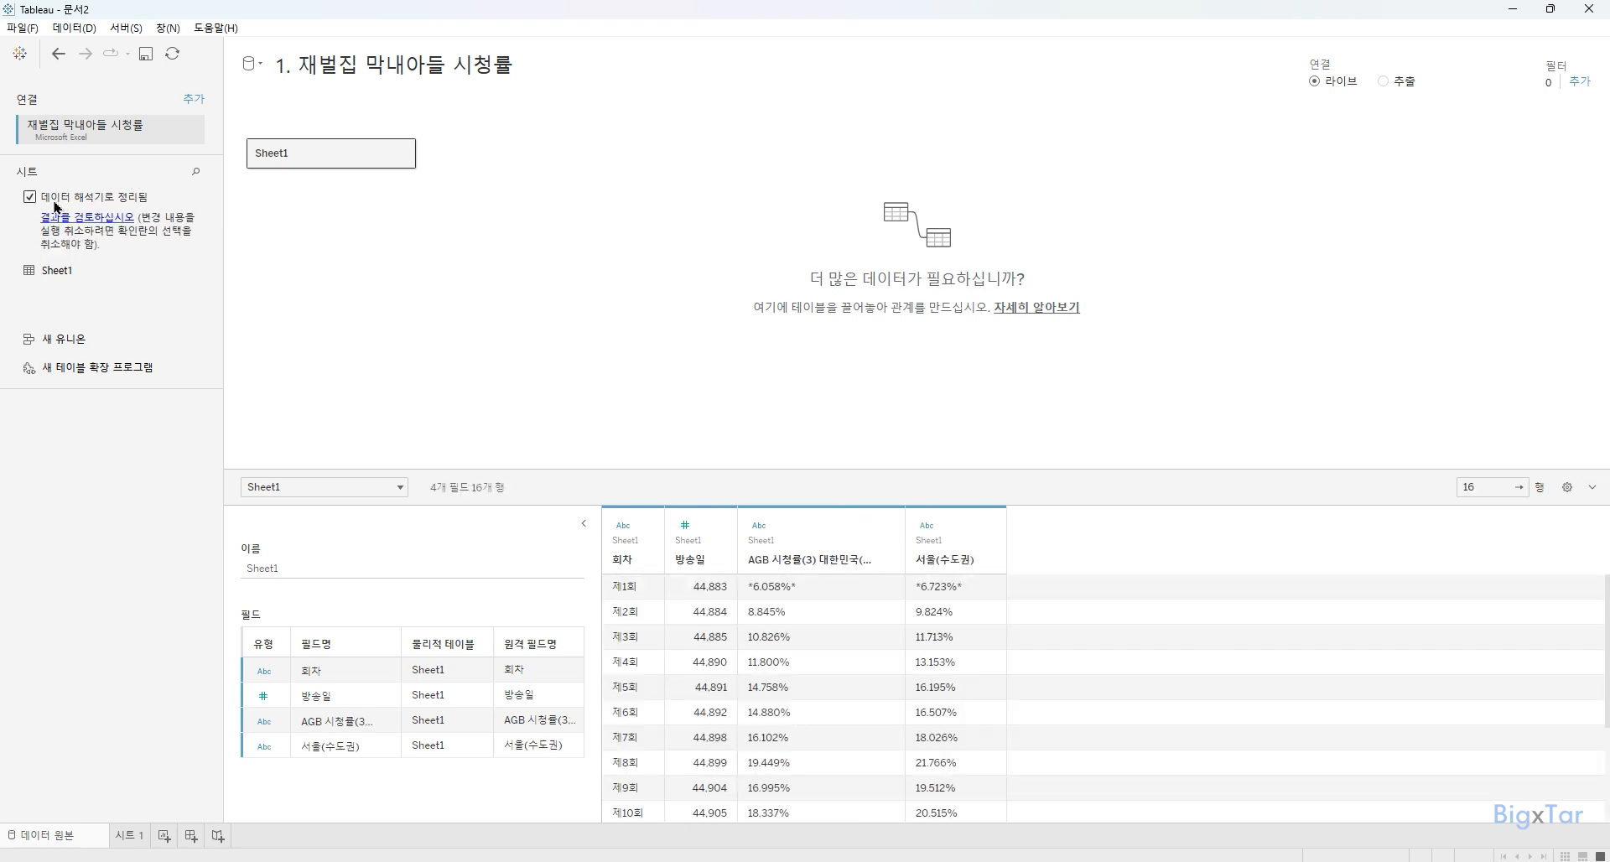
pyautogui.click(685, 525)
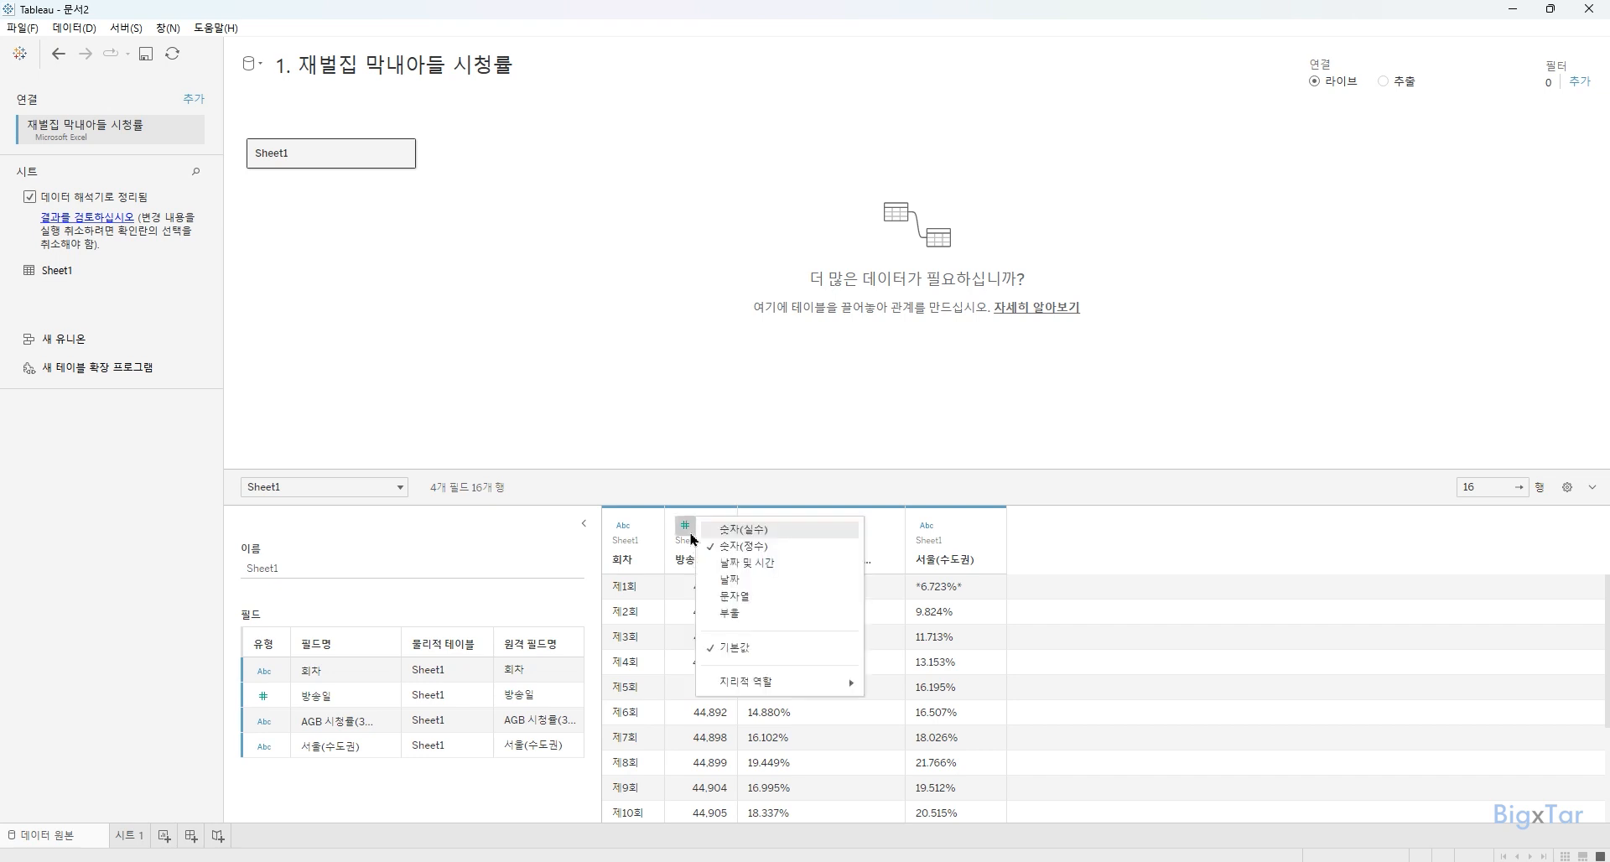
pyautogui.click(759, 582)
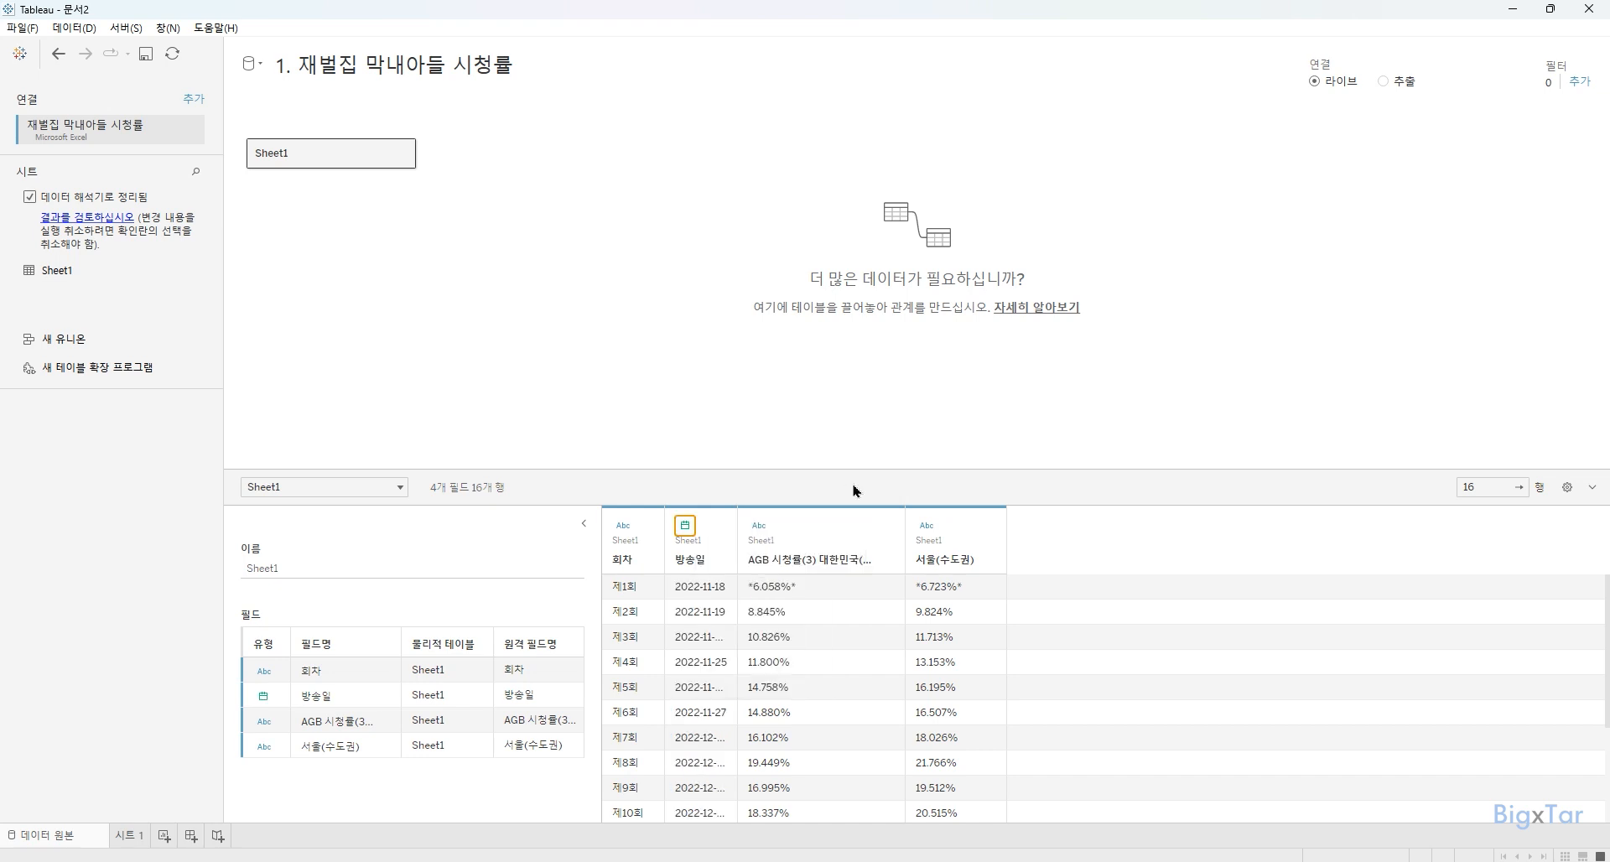
pyautogui.moveTo(751, 530); pyautogui.dragTo(767, 531)
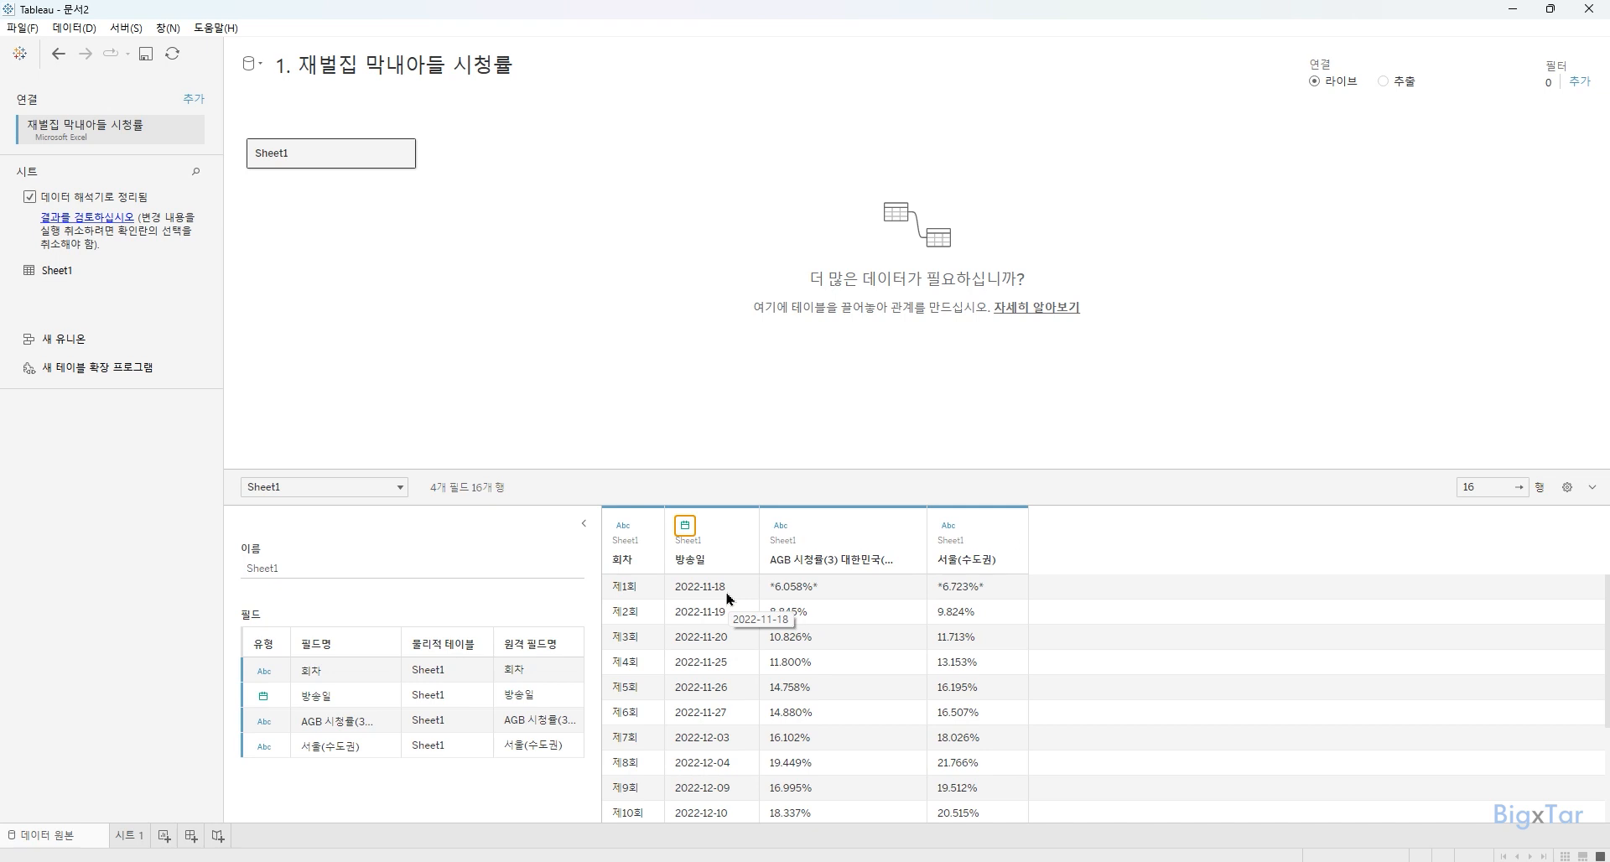
# Rename the nationwide AGB 시청률(3) 대한민국(전국) field to 시청률.
pyautogui.click(830, 561)
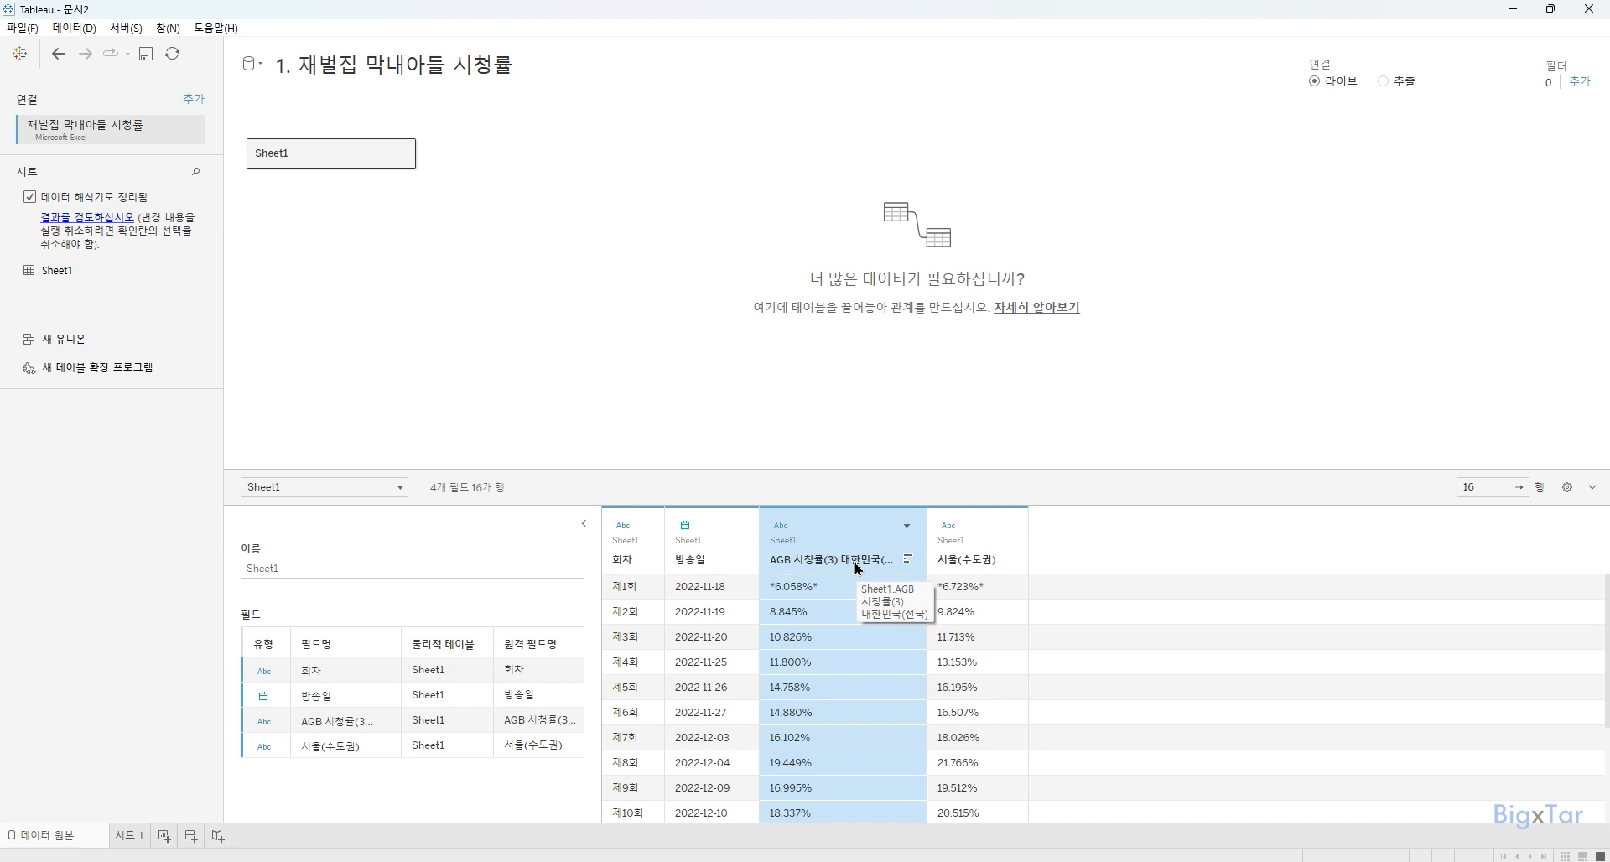
pyautogui.doubleClick(857, 563)
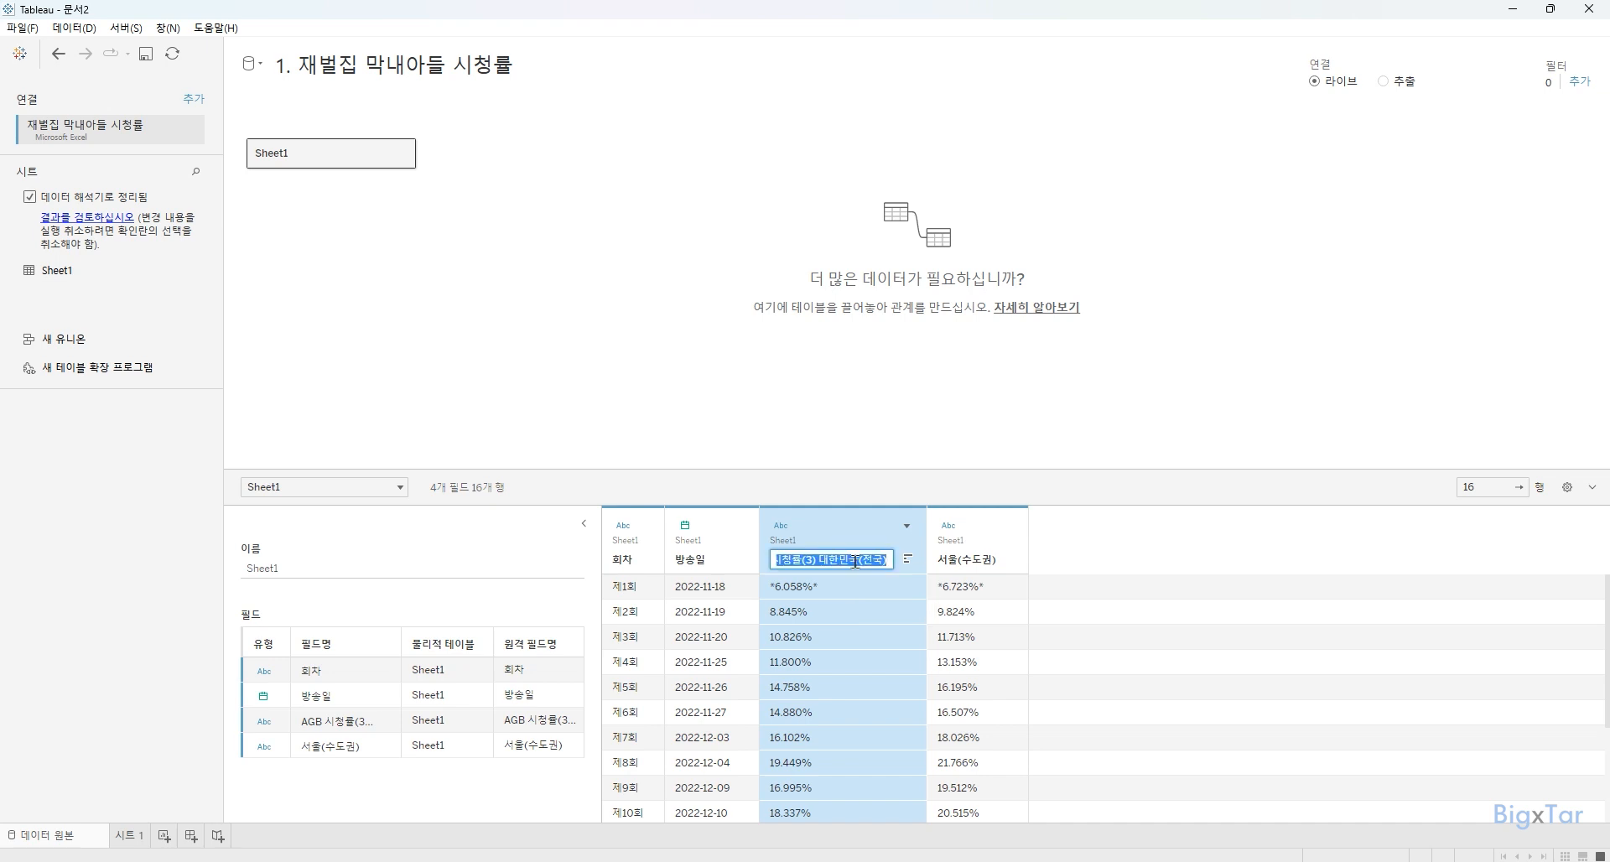
pyautogui.write('시청률')
pyautogui.press('Return')
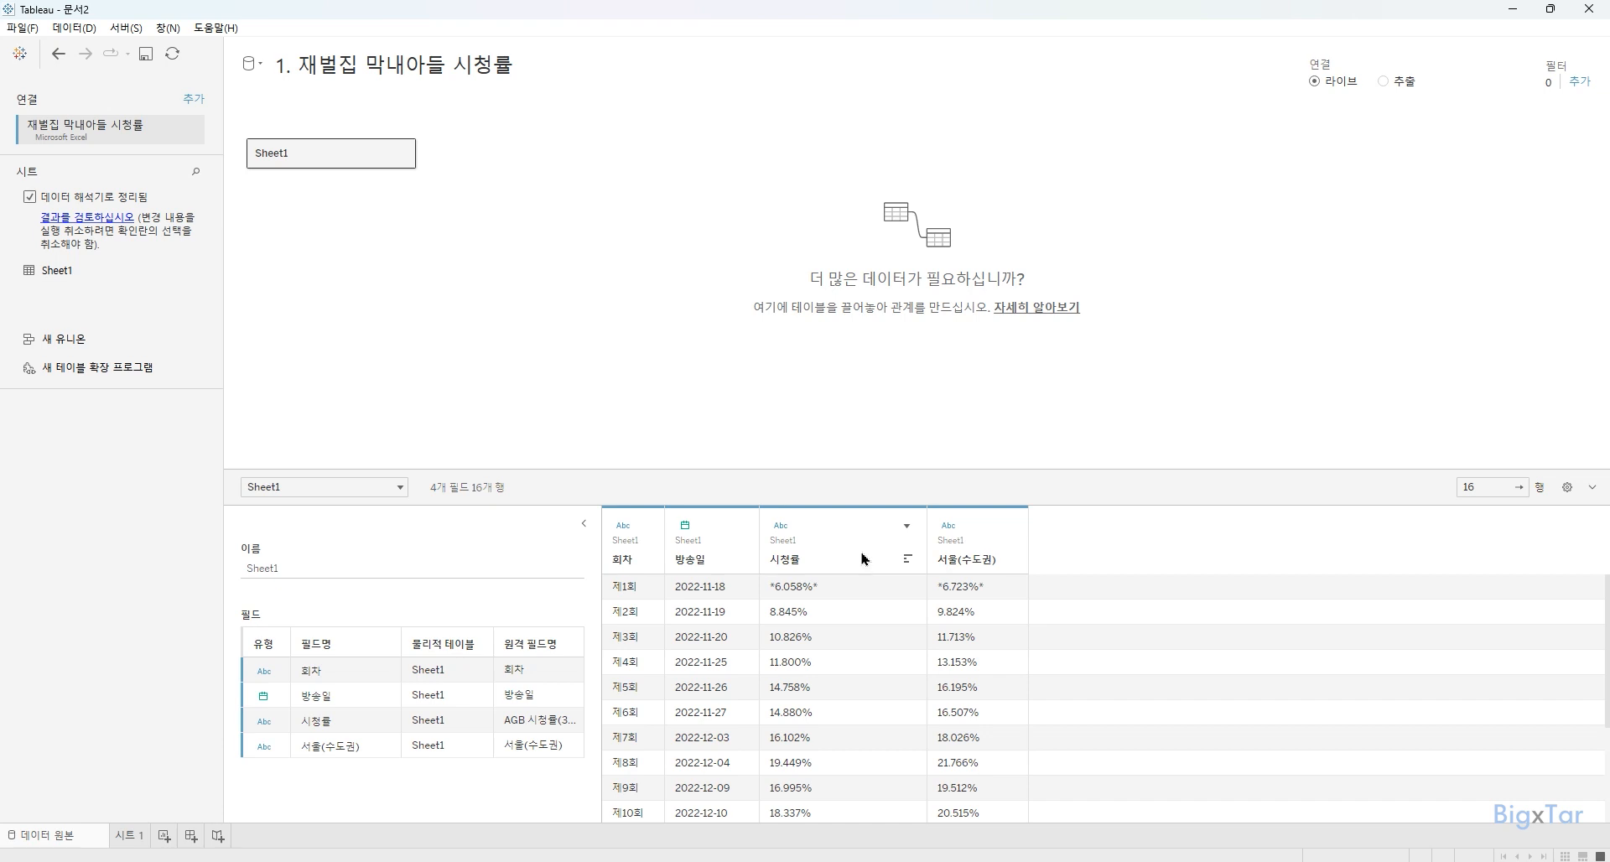
# Apply a custom split to the 시청률 field using the * separator, producing two columns.
pyautogui.rightClick(866, 541)
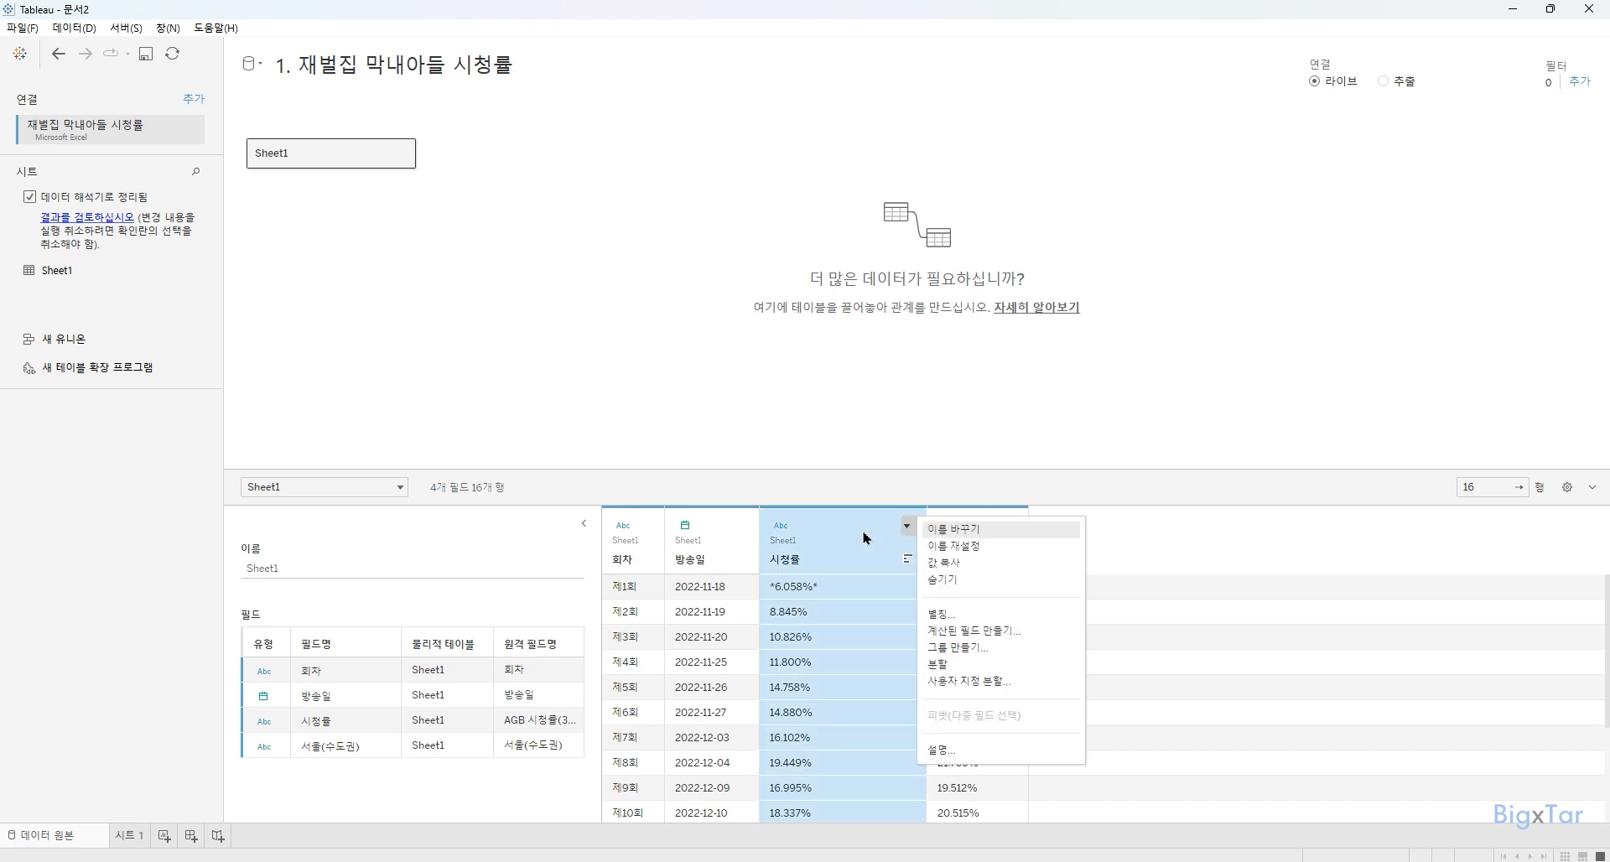
pyautogui.click(969, 681)
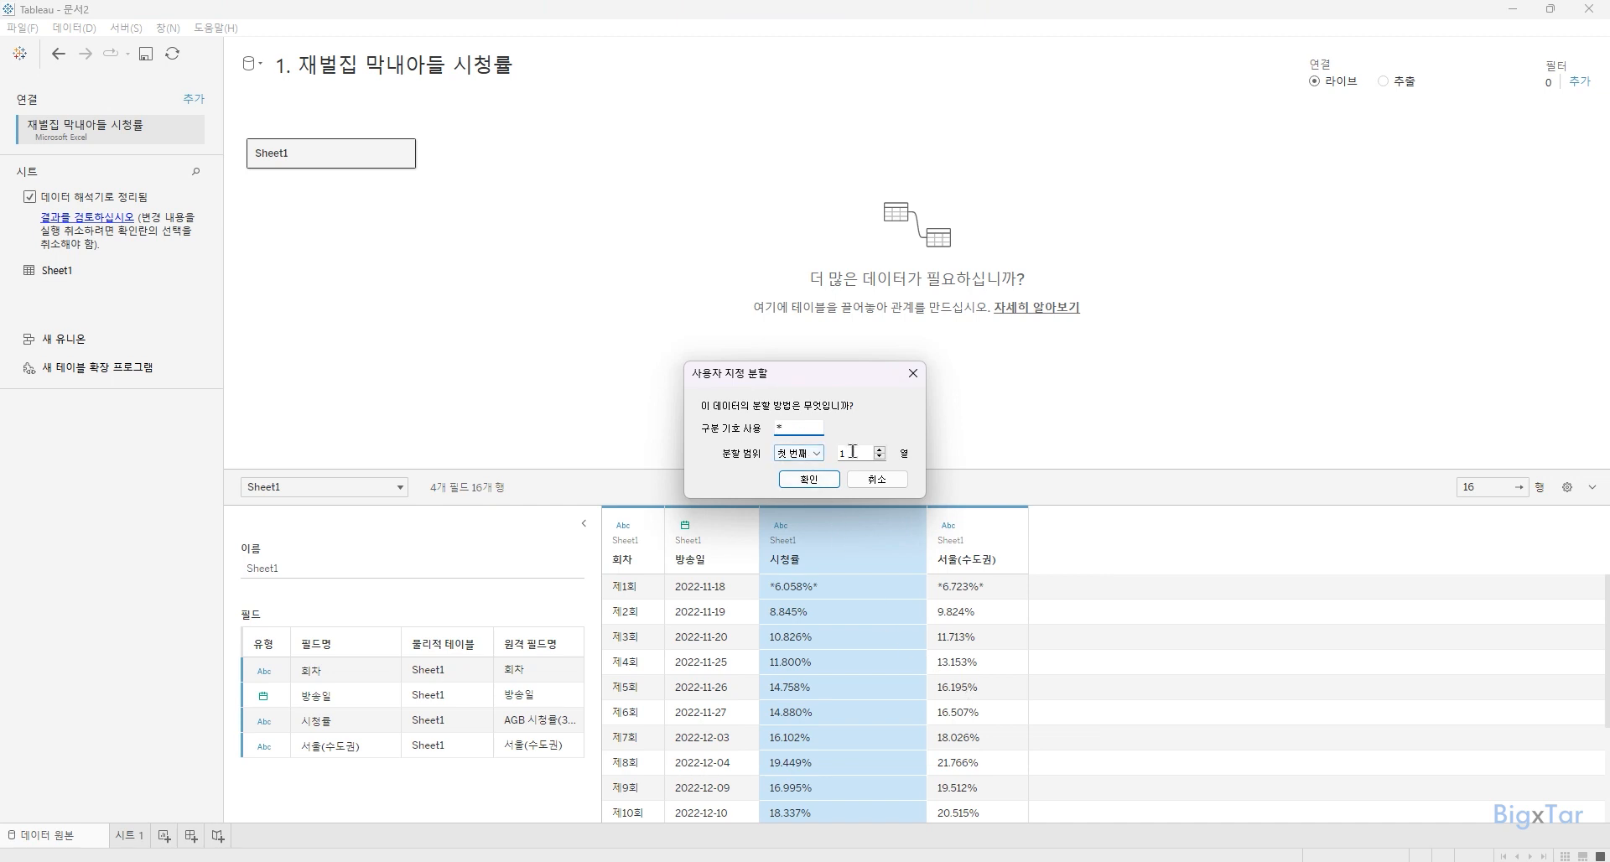
pyautogui.click(864, 451)
pyautogui.click(827, 483)
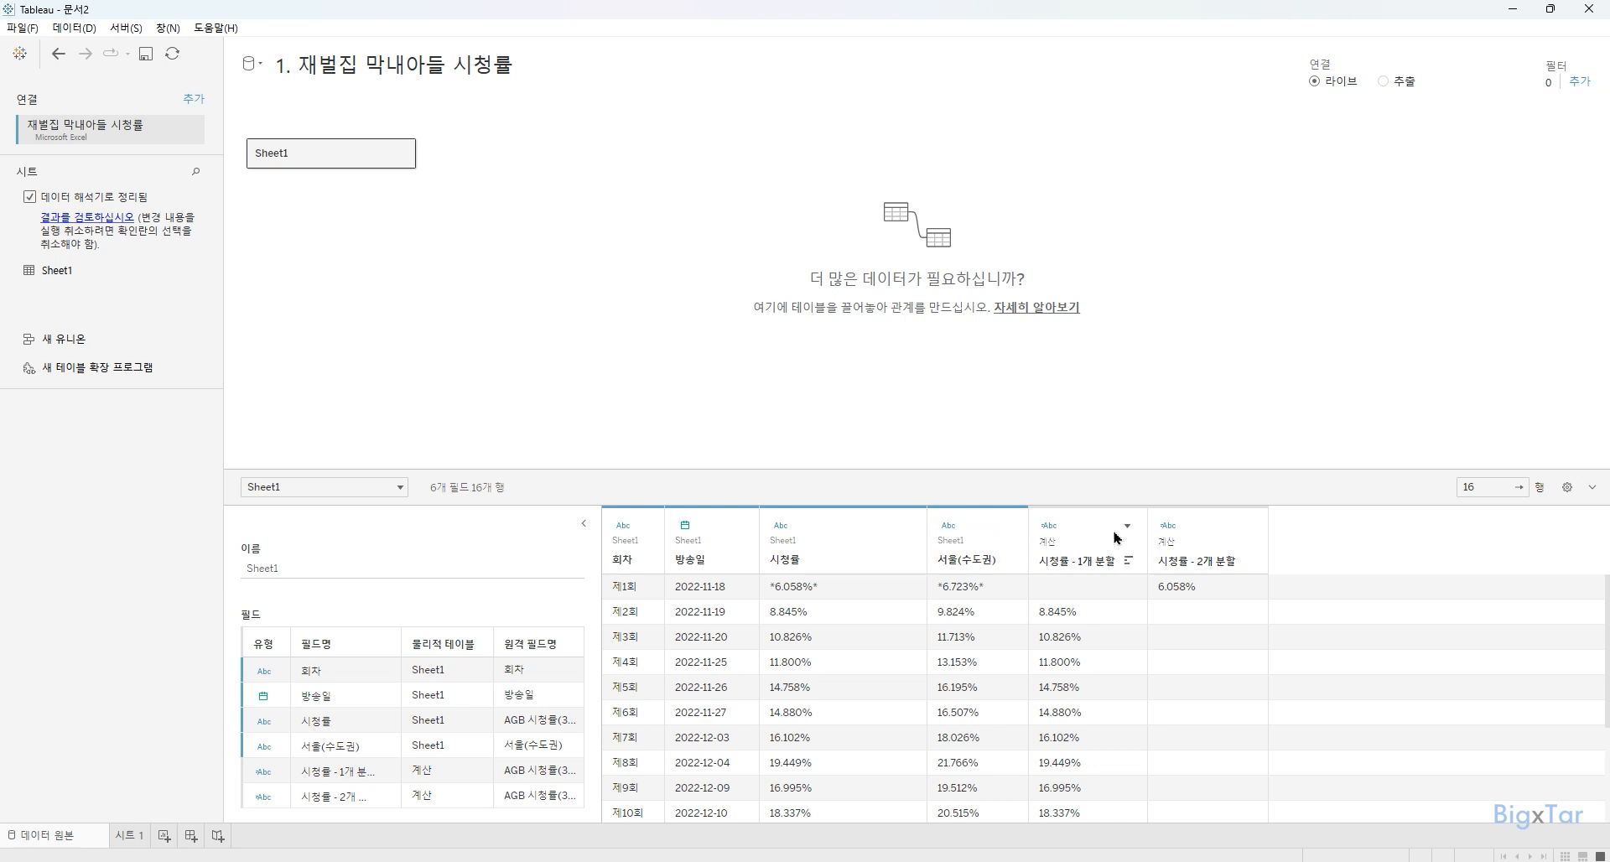
# Start a calculated field based on 시청률 - 1개 분할 and name it 평균 시청률.
pyautogui.click(1126, 527)
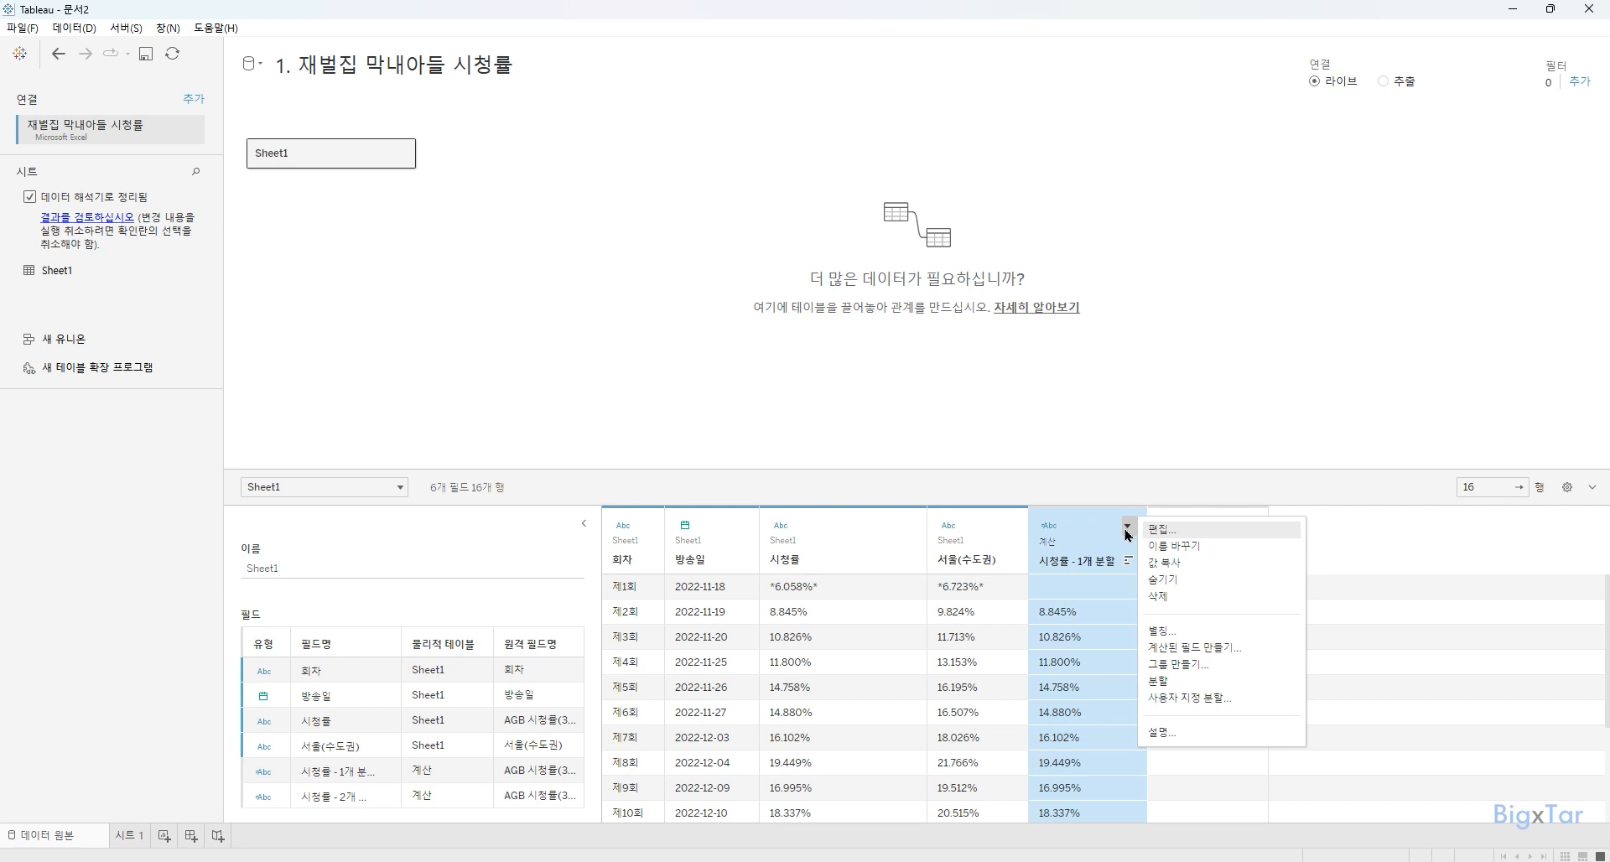
pyautogui.click(1197, 650)
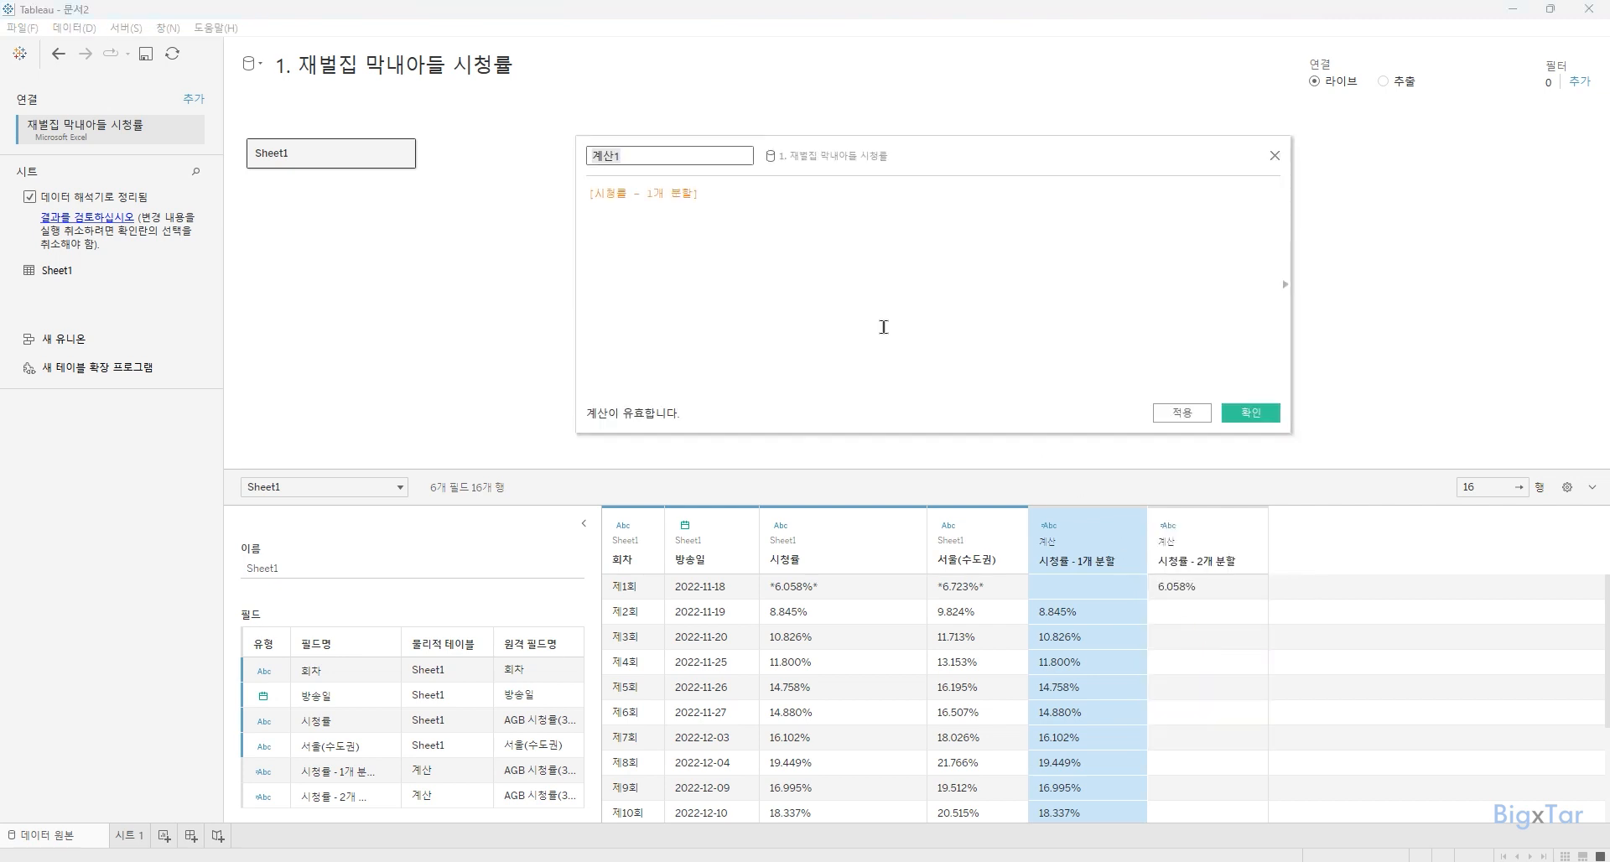
pyautogui.write('평균 시청률')
pyautogui.click(883, 327)
pyautogui.scroll(3, 883, 327)
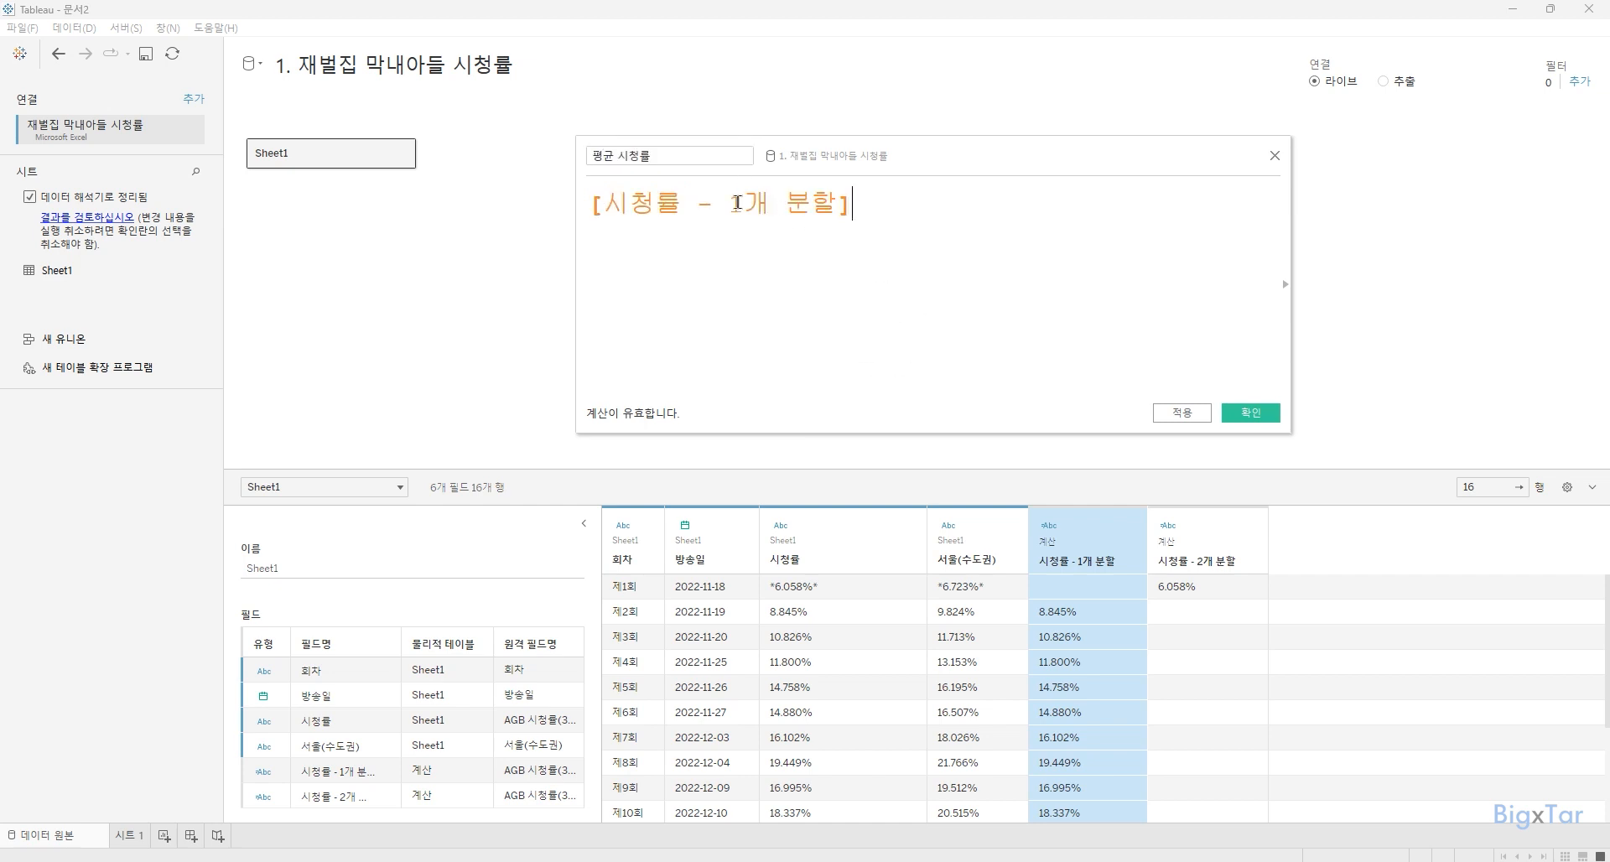
# Complete the 평균 시청률 formula as [시청률 - 1개 분할]+[시청률 - 2개 분할] and save the calculation.
pyautogui.hotkey('ctrl', 'a')
pyautogui.hotkey('ctrl', 'c')
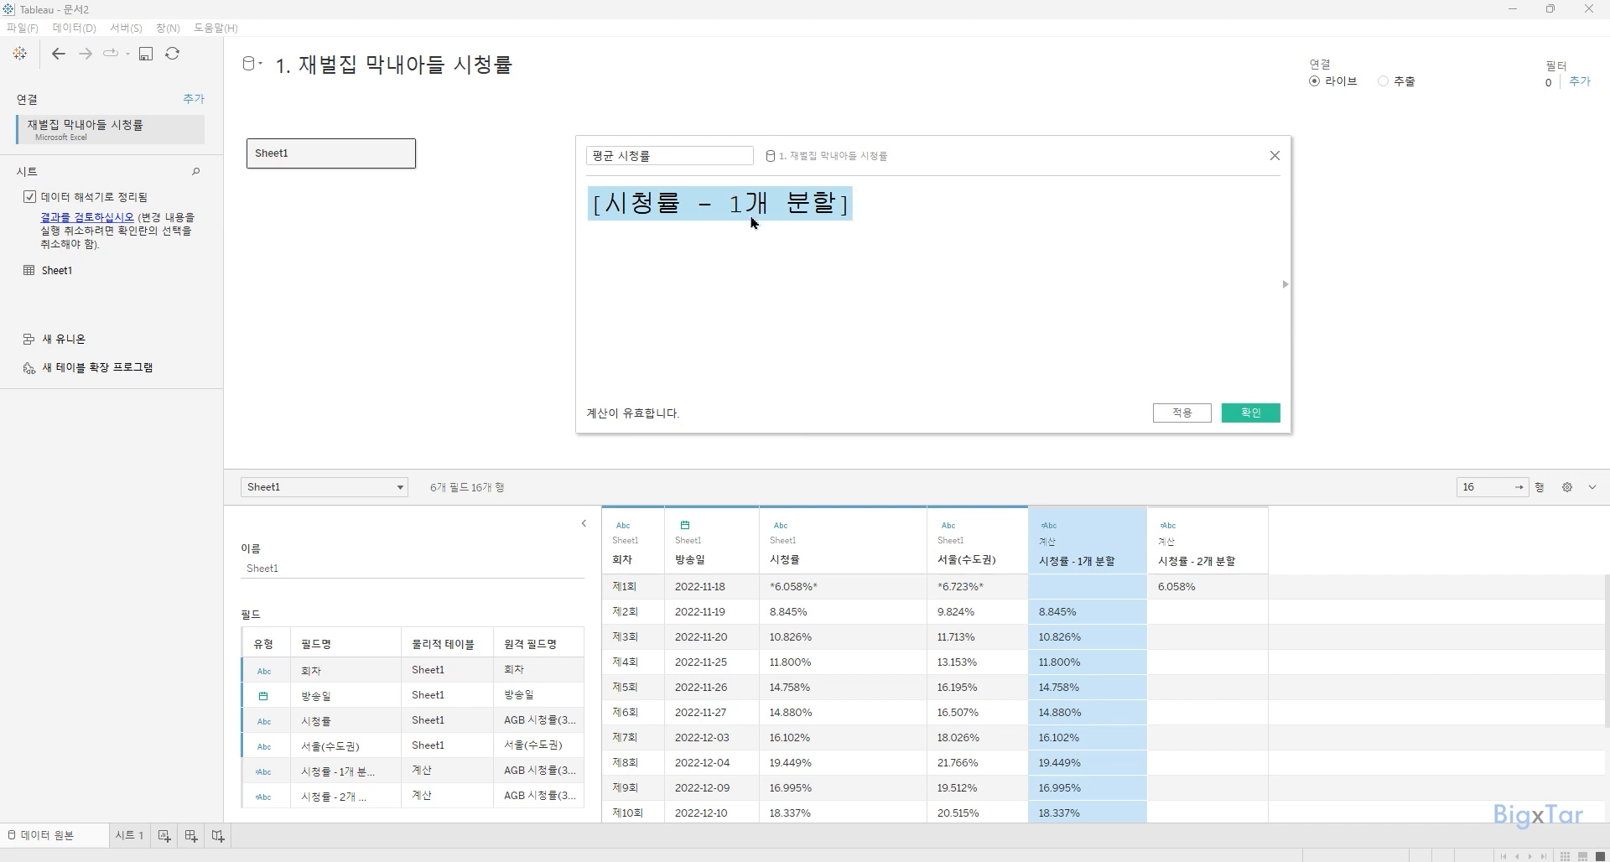
pyautogui.click(900, 201)
pyautogui.write('+')
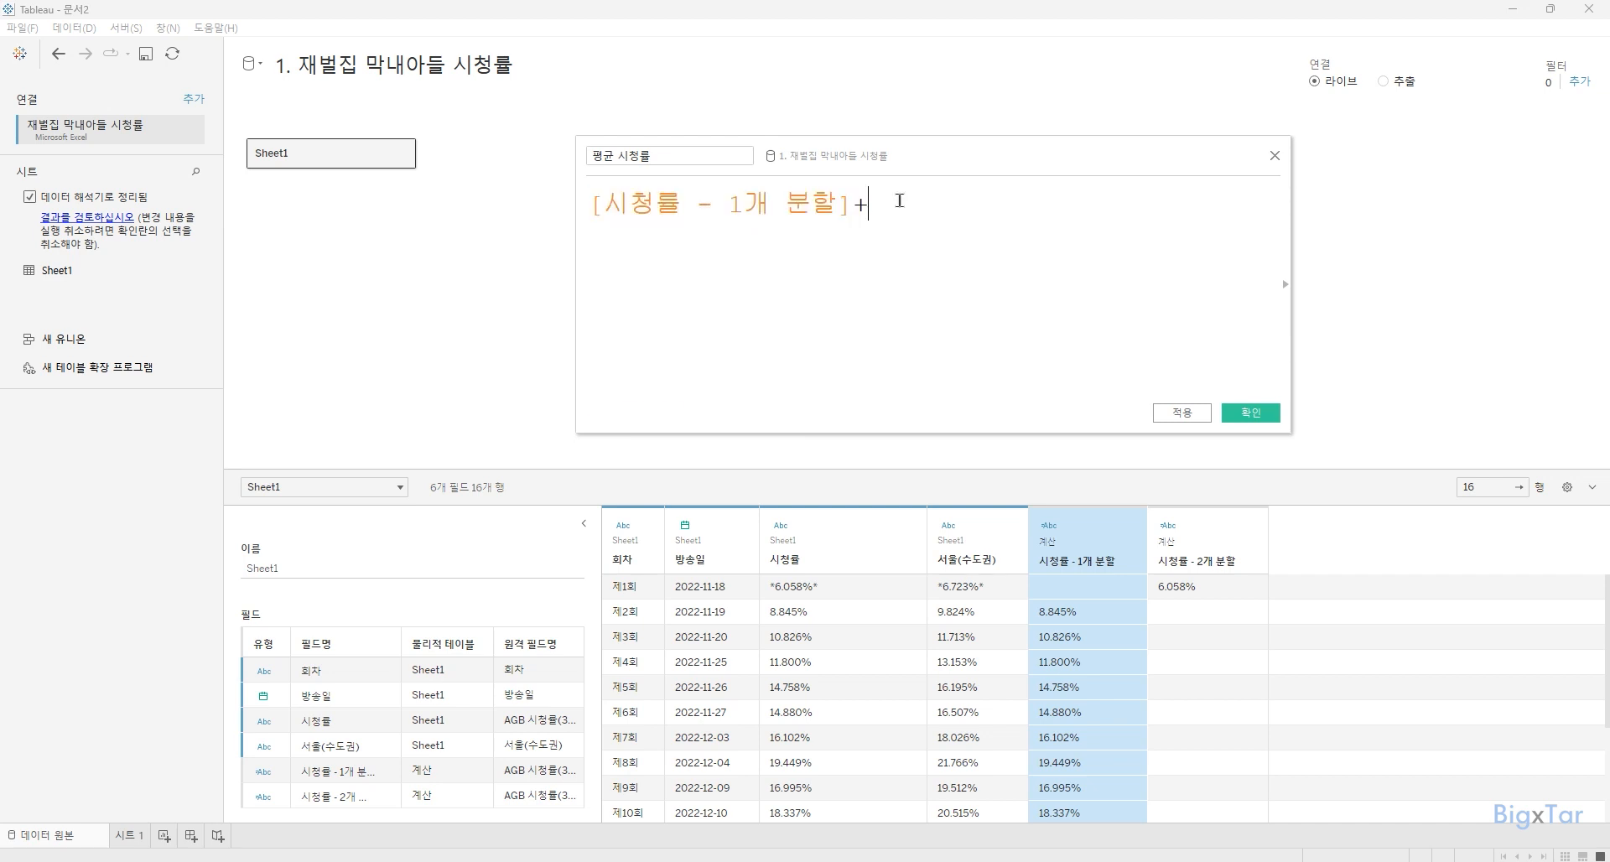
pyautogui.hotkey('ctrl', 'v')
pyautogui.press('Left')
pyautogui.press('Left')
pyautogui.press('Left')
pyautogui.press('Left')
pyautogui.press('Left')
pyautogui.press('BackSpace')
pyautogui.write('2')
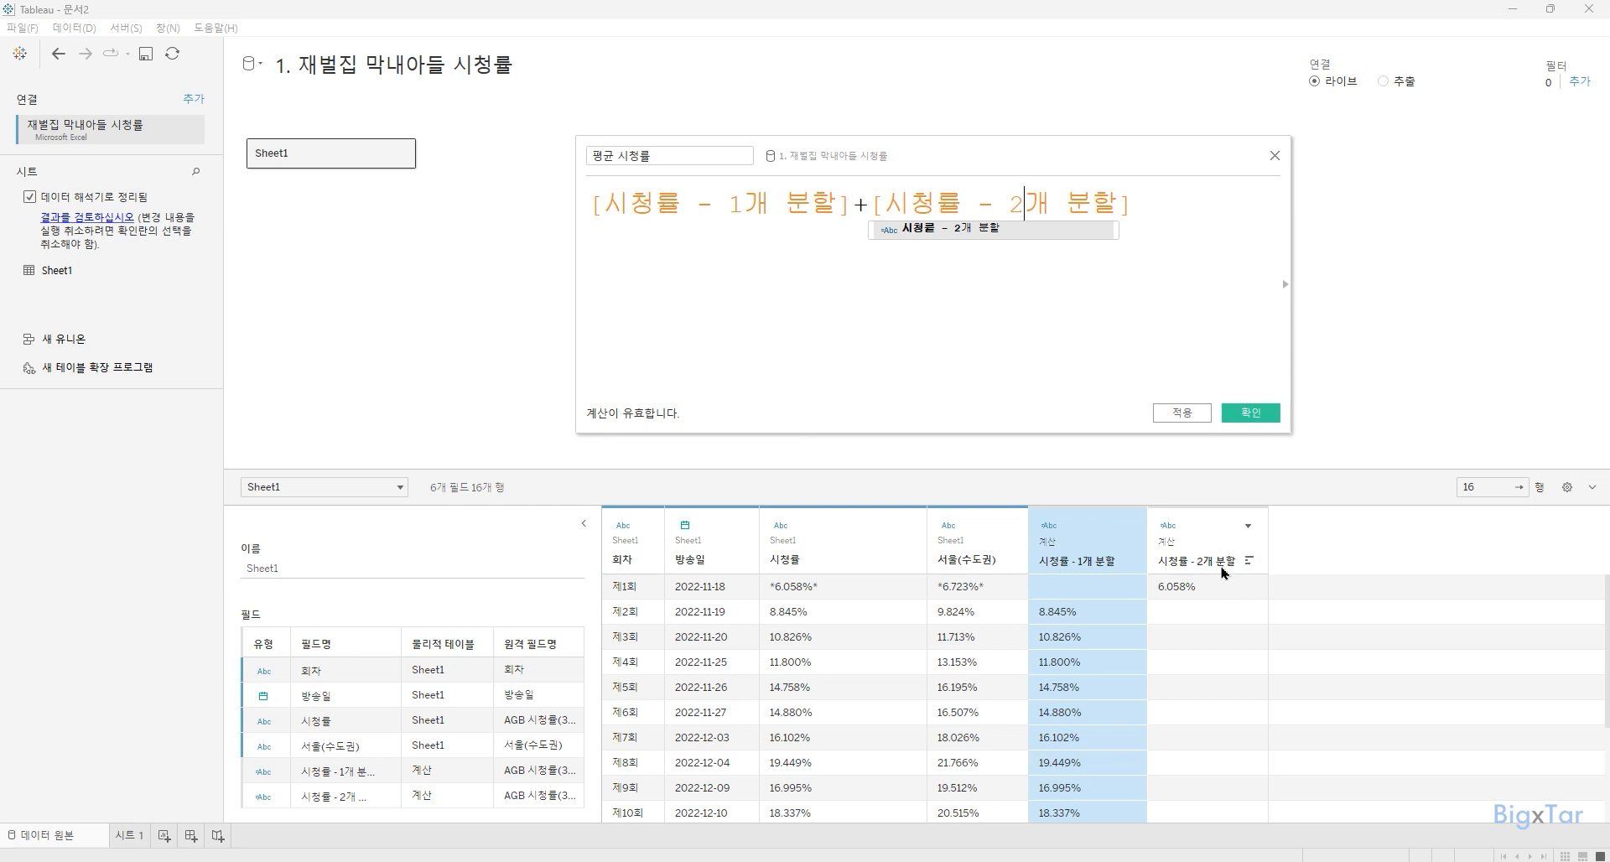
pyautogui.click(1249, 412)
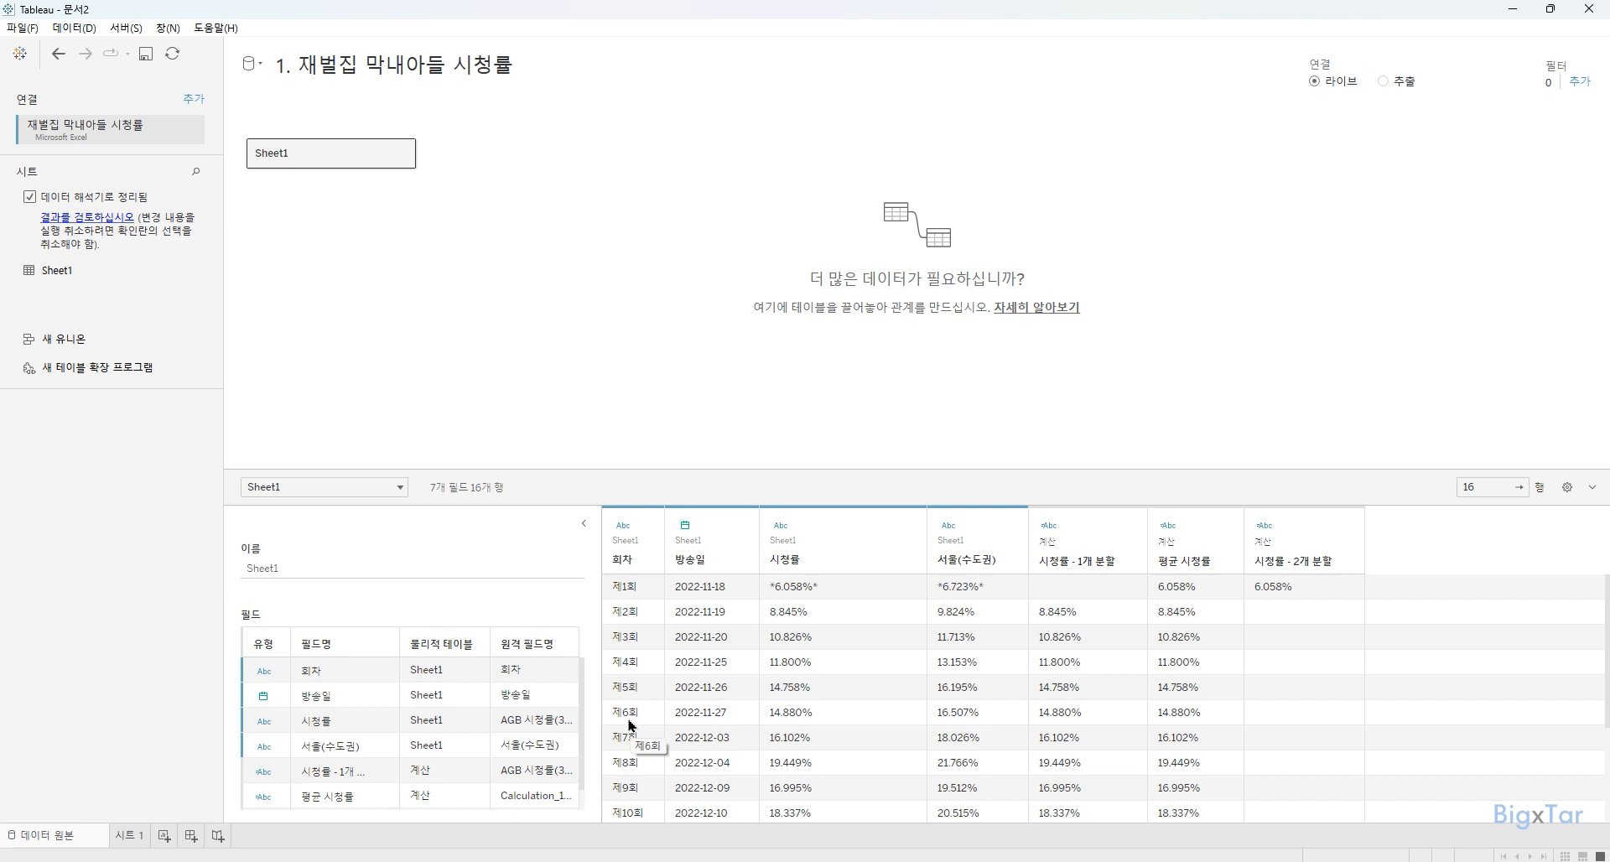
# Start a calculated field based on 회차 and name it Ep.
pyautogui.click(644, 537)
pyautogui.click(645, 528)
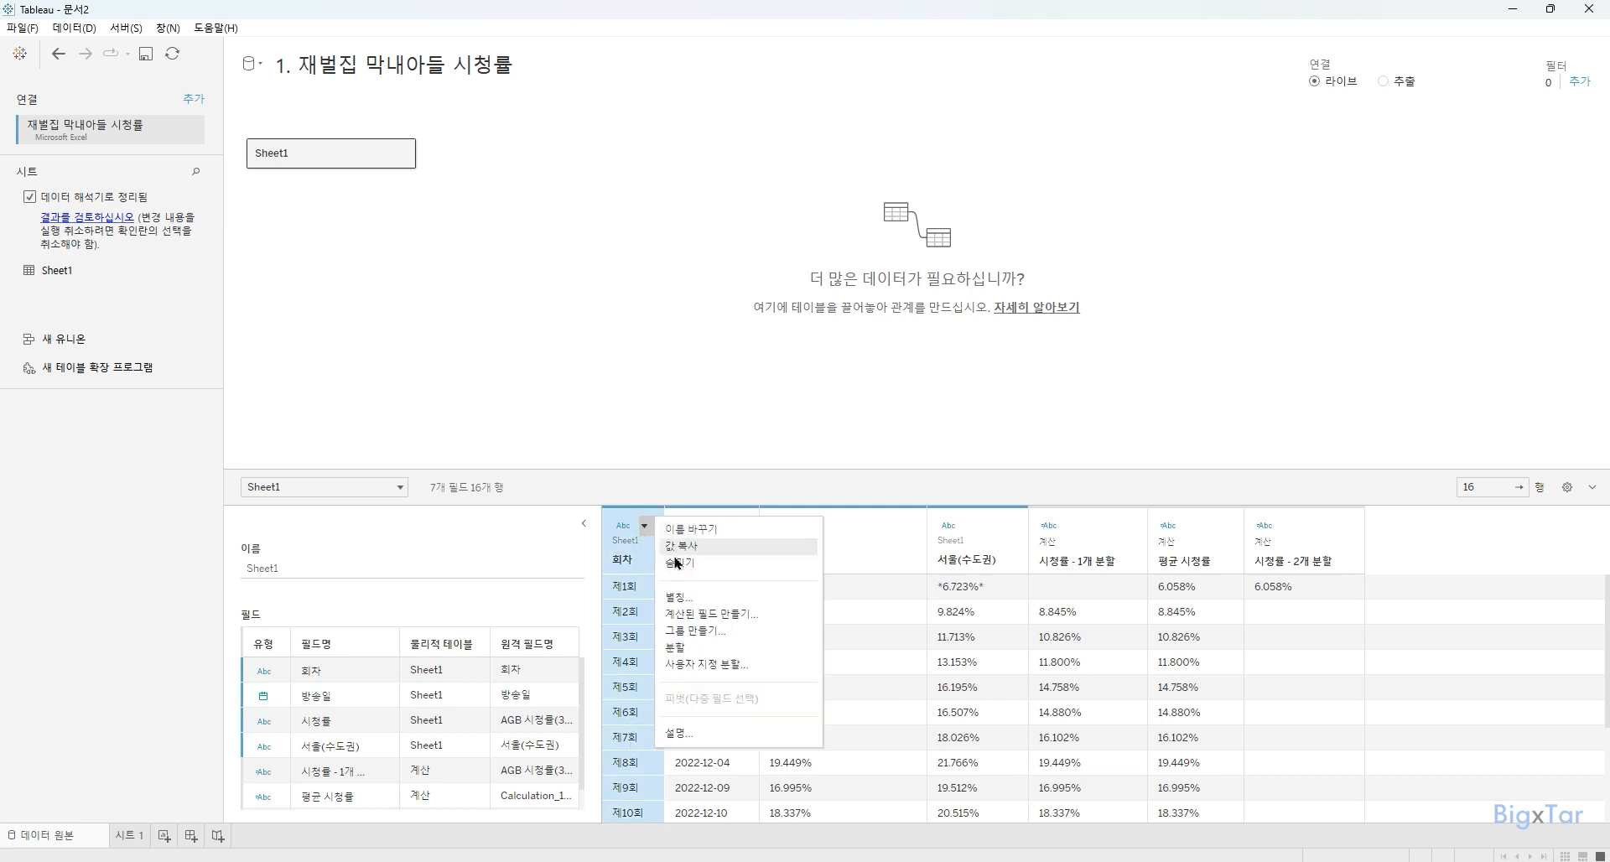
pyautogui.click(716, 614)
pyautogui.write('E')
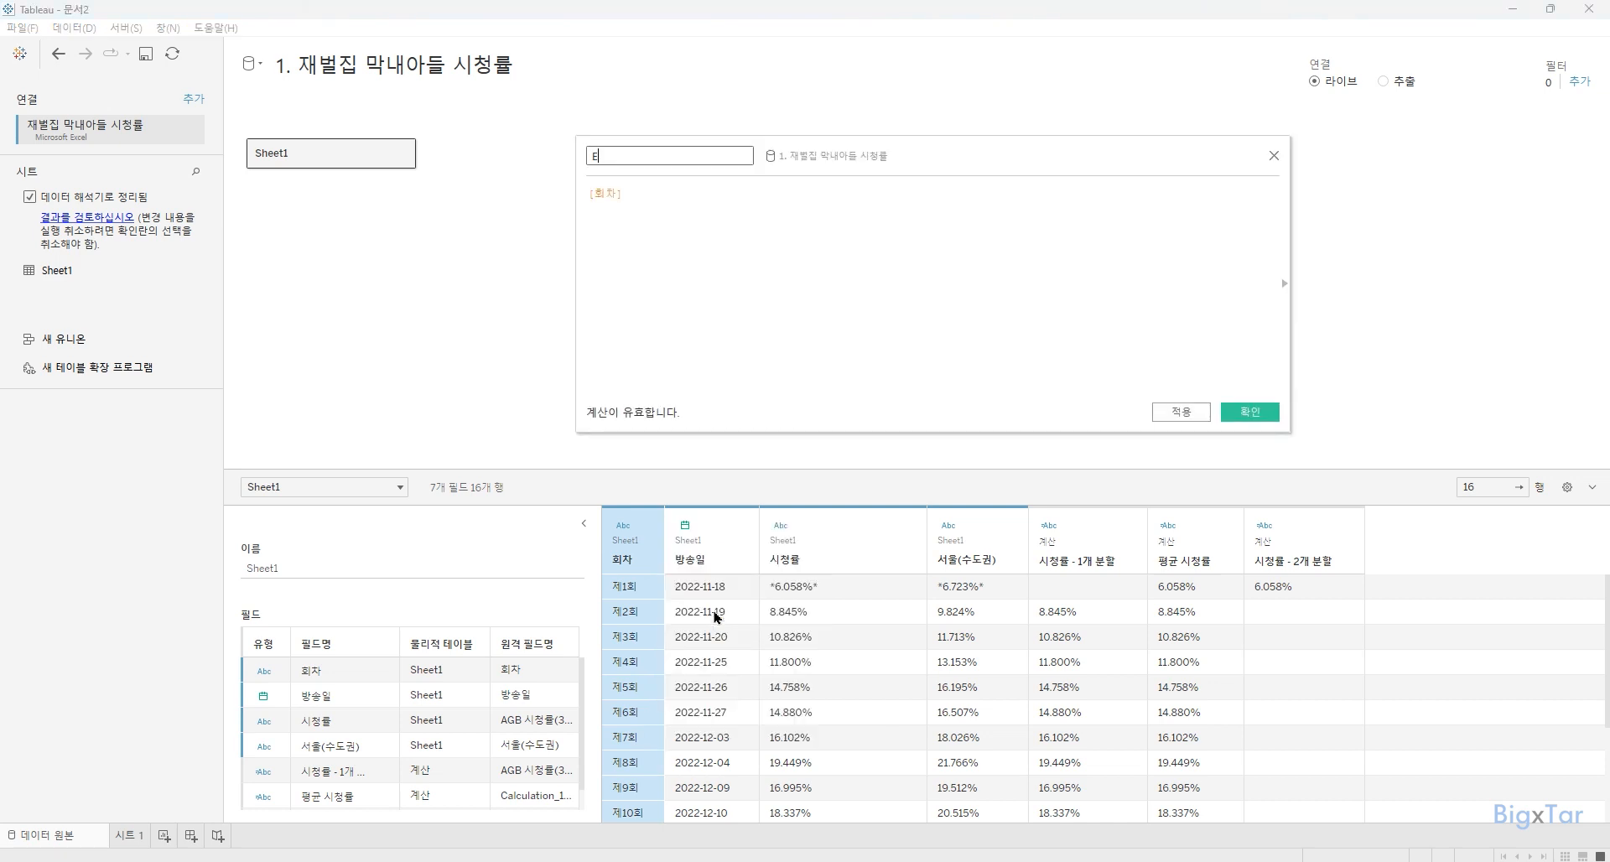
pyautogui.write('p.')
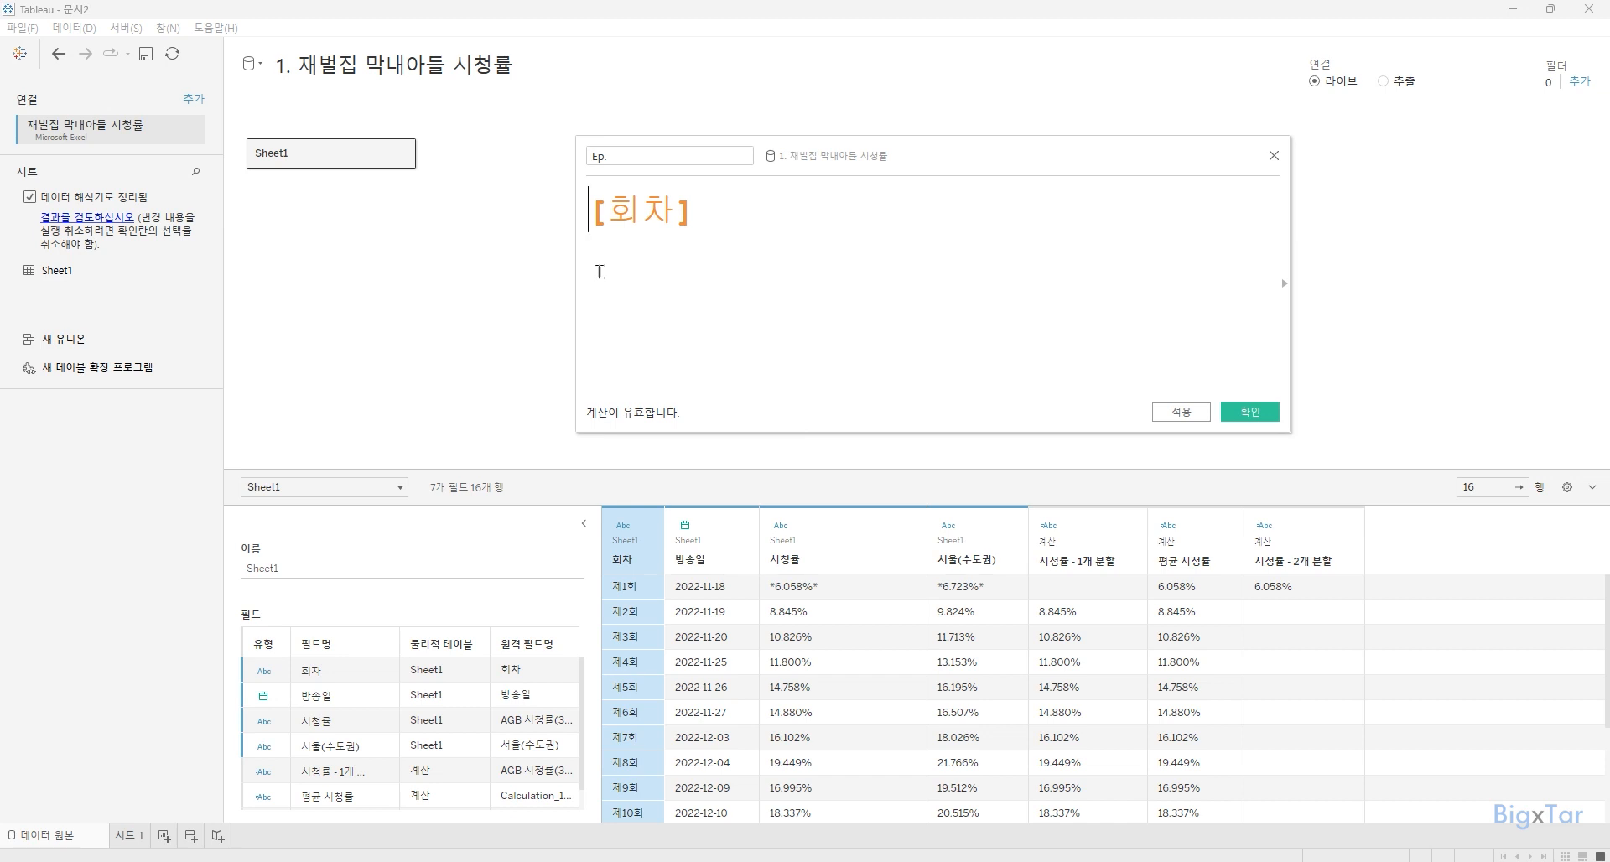
# Write the Ep. formula as REGEXP_EXTRACT([회차],'(\d+)') and save the calculation.
pyautogui.write('ㄱㄷ')
pyautogui.press('BackSpace')
pyautogui.press('BackSpace')
pyautogui.write('re')
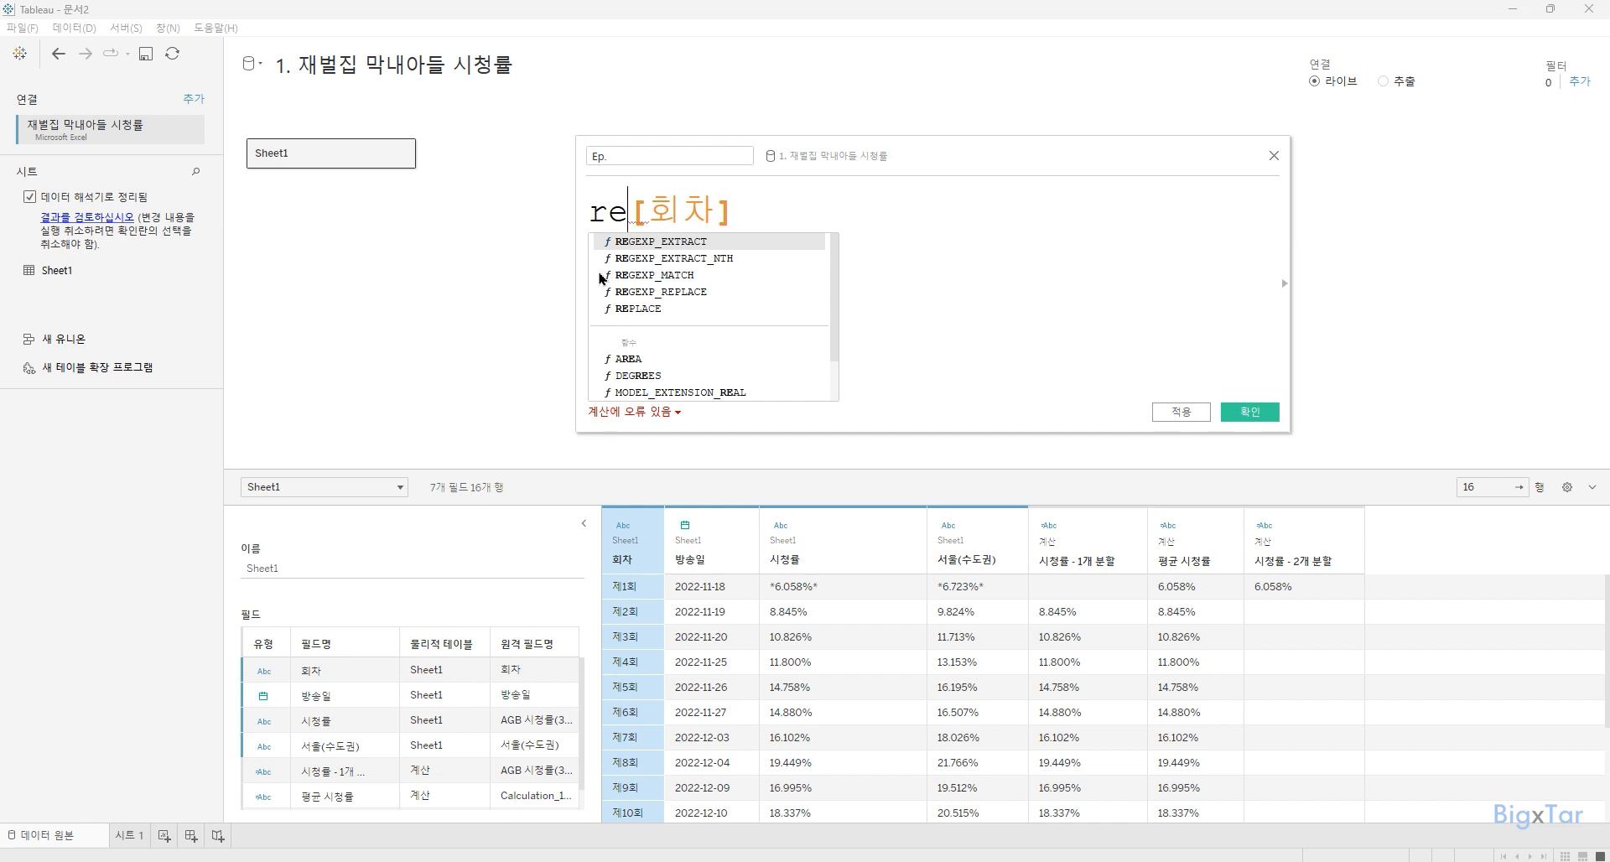
pyautogui.click(617, 245)
pyautogui.press('Delete')
pyautogui.press('Right')
pyautogui.press('Right')
pyautogui.press('Right')
pyautogui.press('Right')
pyautogui.write(",'()")
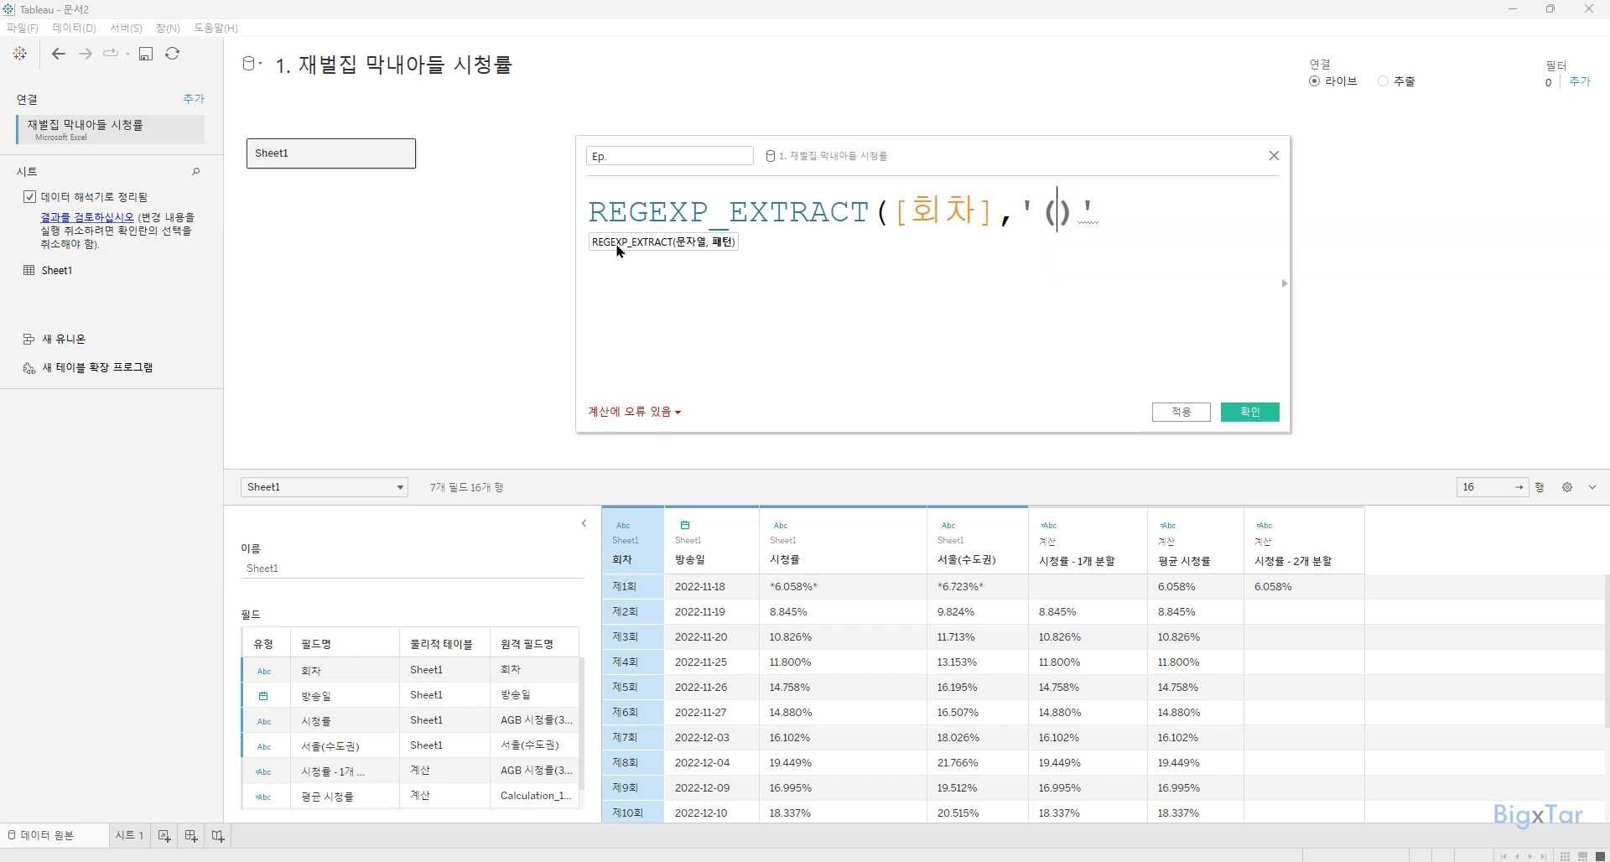
pyautogui.write('\\d+')
pyautogui.press('Right')
pyautogui.press('Right')
pyautogui.write(')')
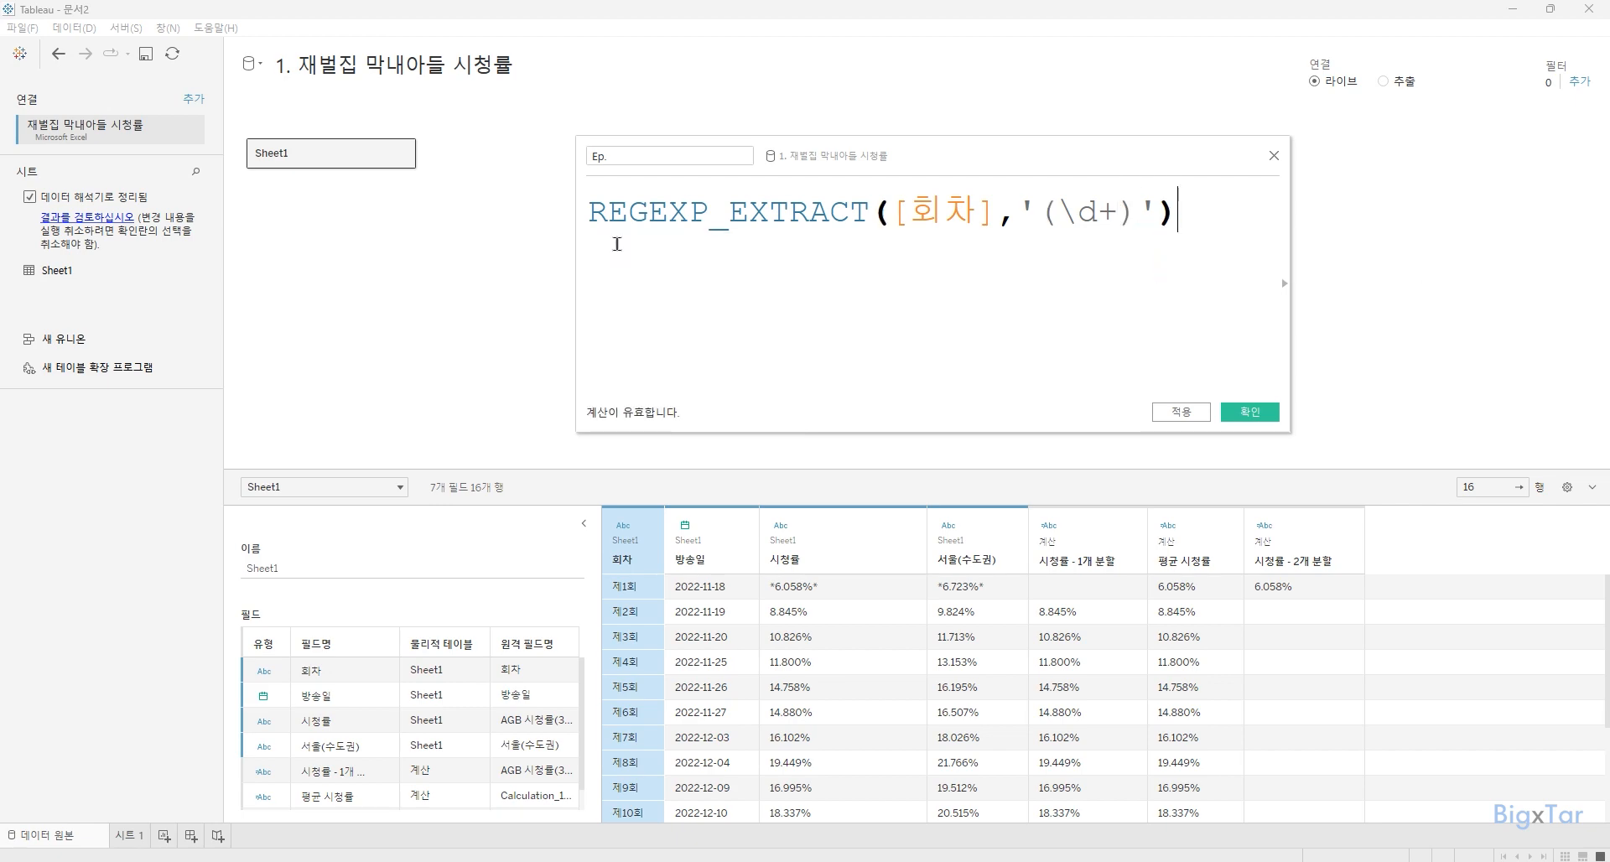
pyautogui.click(1250, 411)
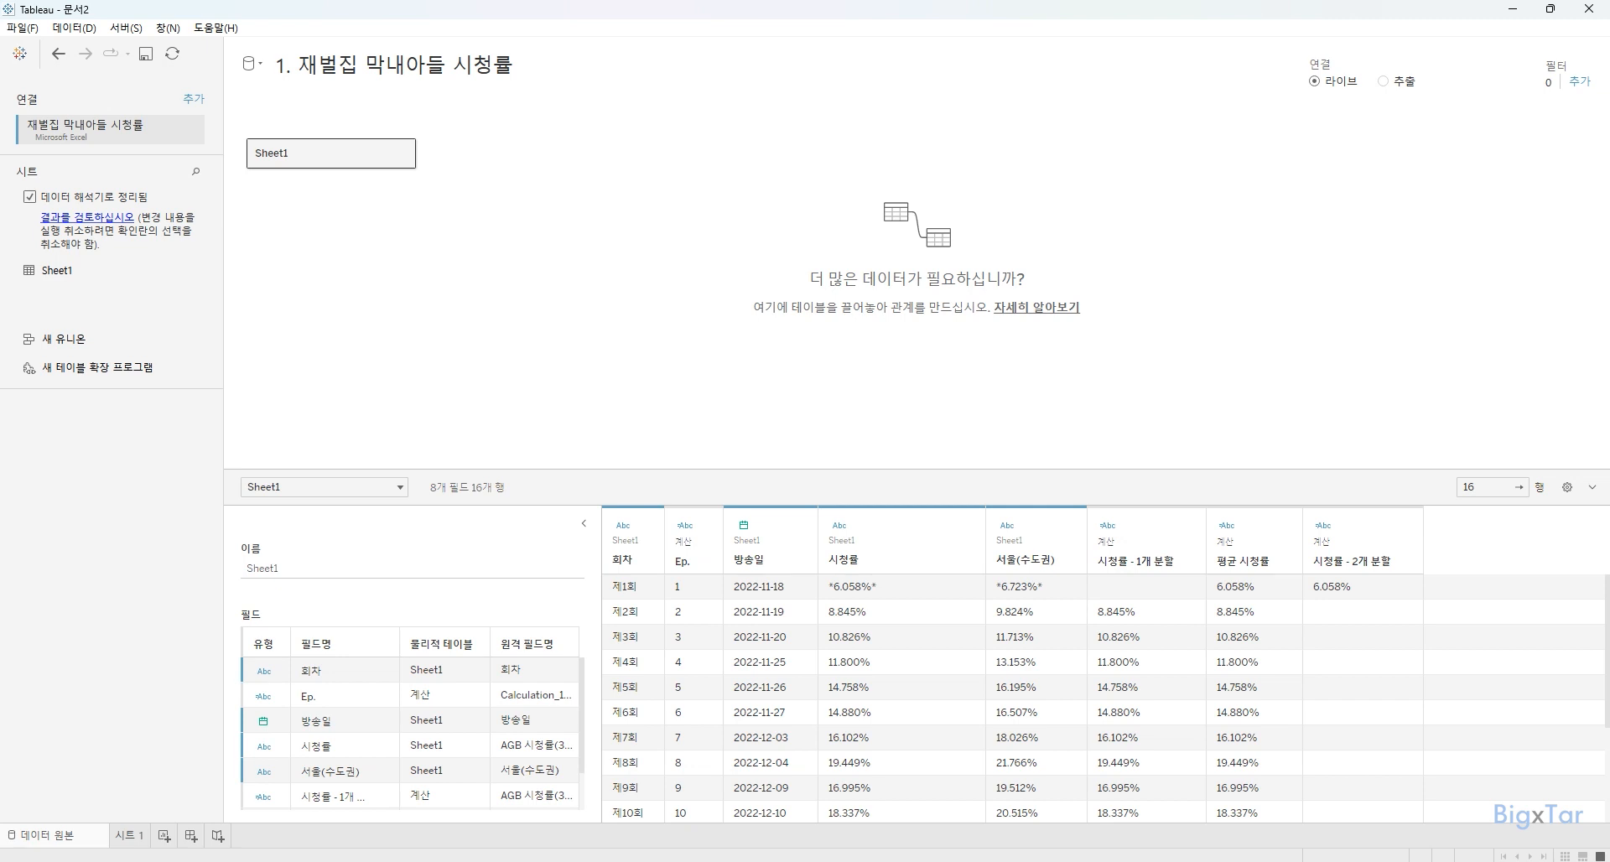
# Hide the fields 회차, 시청률, 서울(수도권), 시청률 - 1개 분할 and 시청률 - 2개 분할.
pyautogui.click(621, 553)
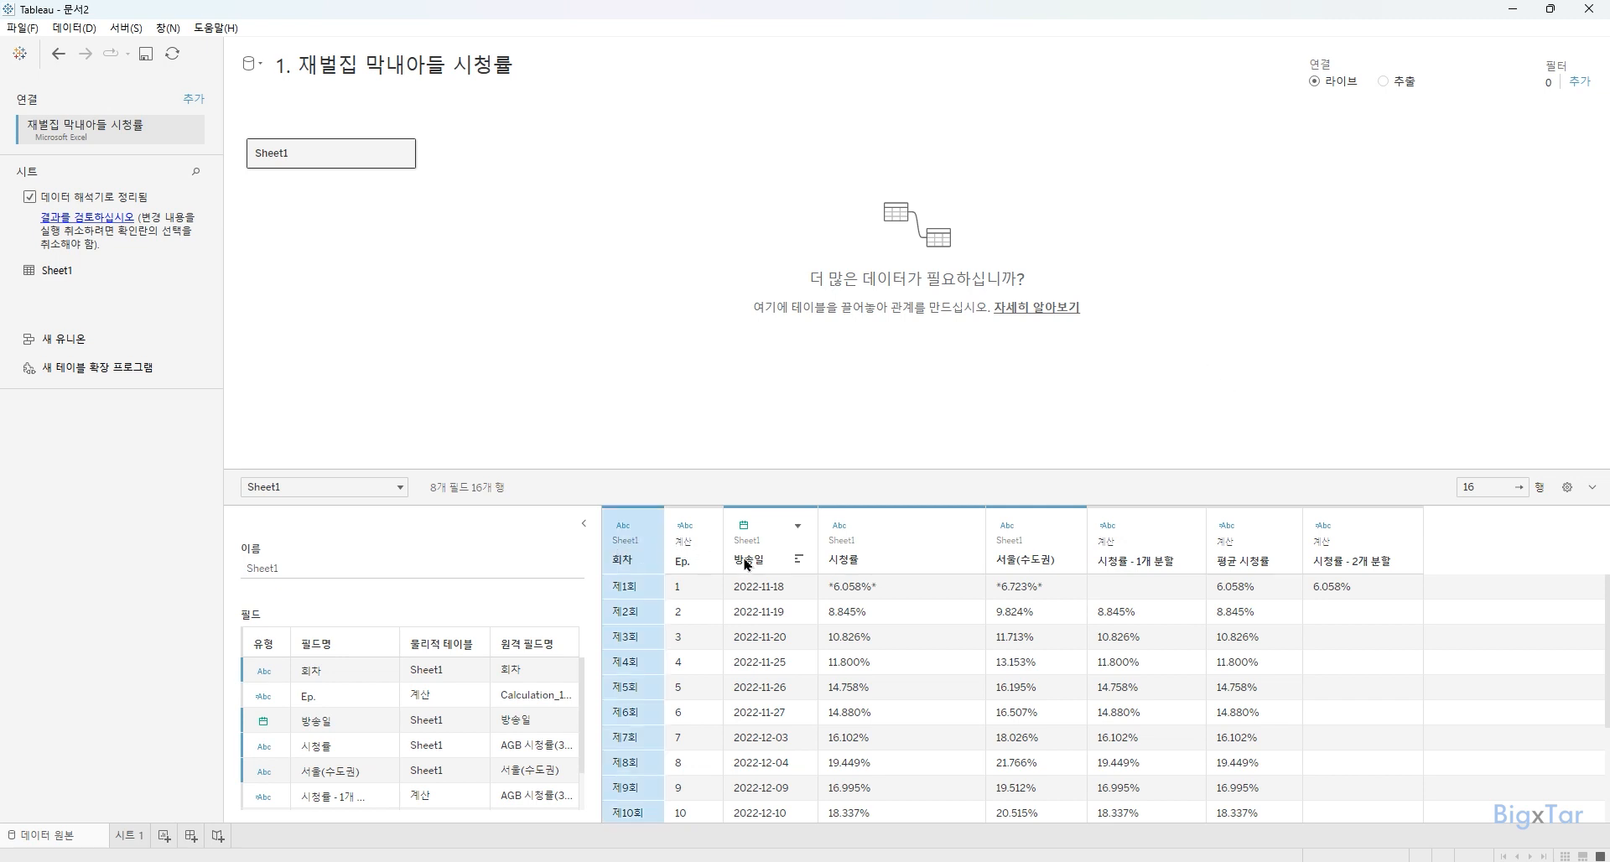
pyautogui.keyDown('ctrl'); pyautogui.click(863, 558); pyautogui.keyUp('ctrl')
pyautogui.keyDown('ctrl'); pyautogui.click(1018, 567); pyautogui.keyUp('ctrl')
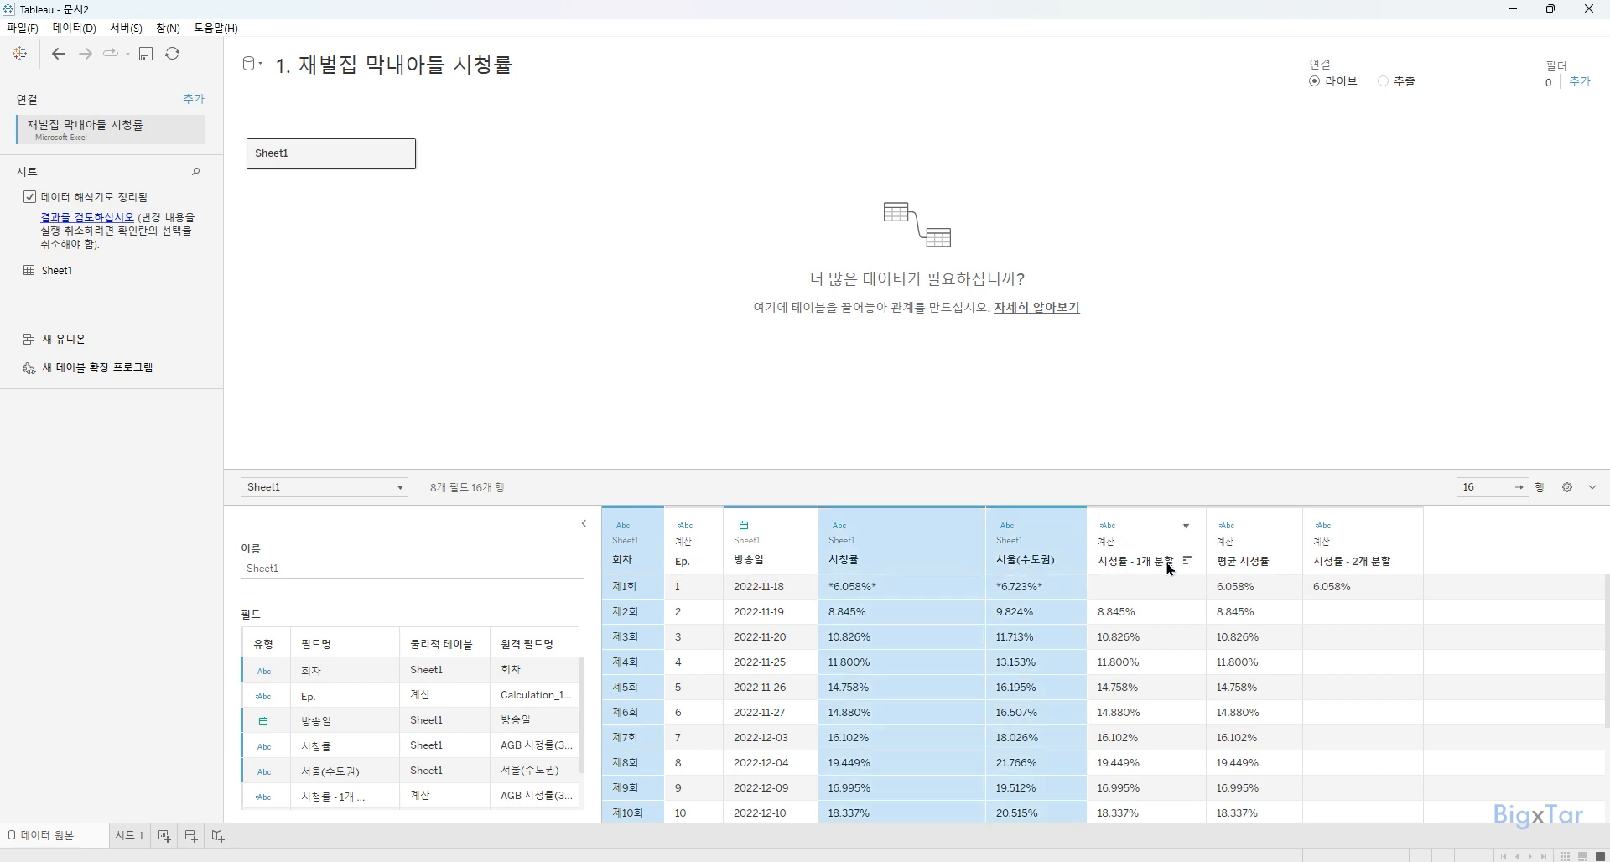
pyautogui.keyDown('ctrl'); pyautogui.click(1140, 567); pyautogui.keyUp('ctrl')
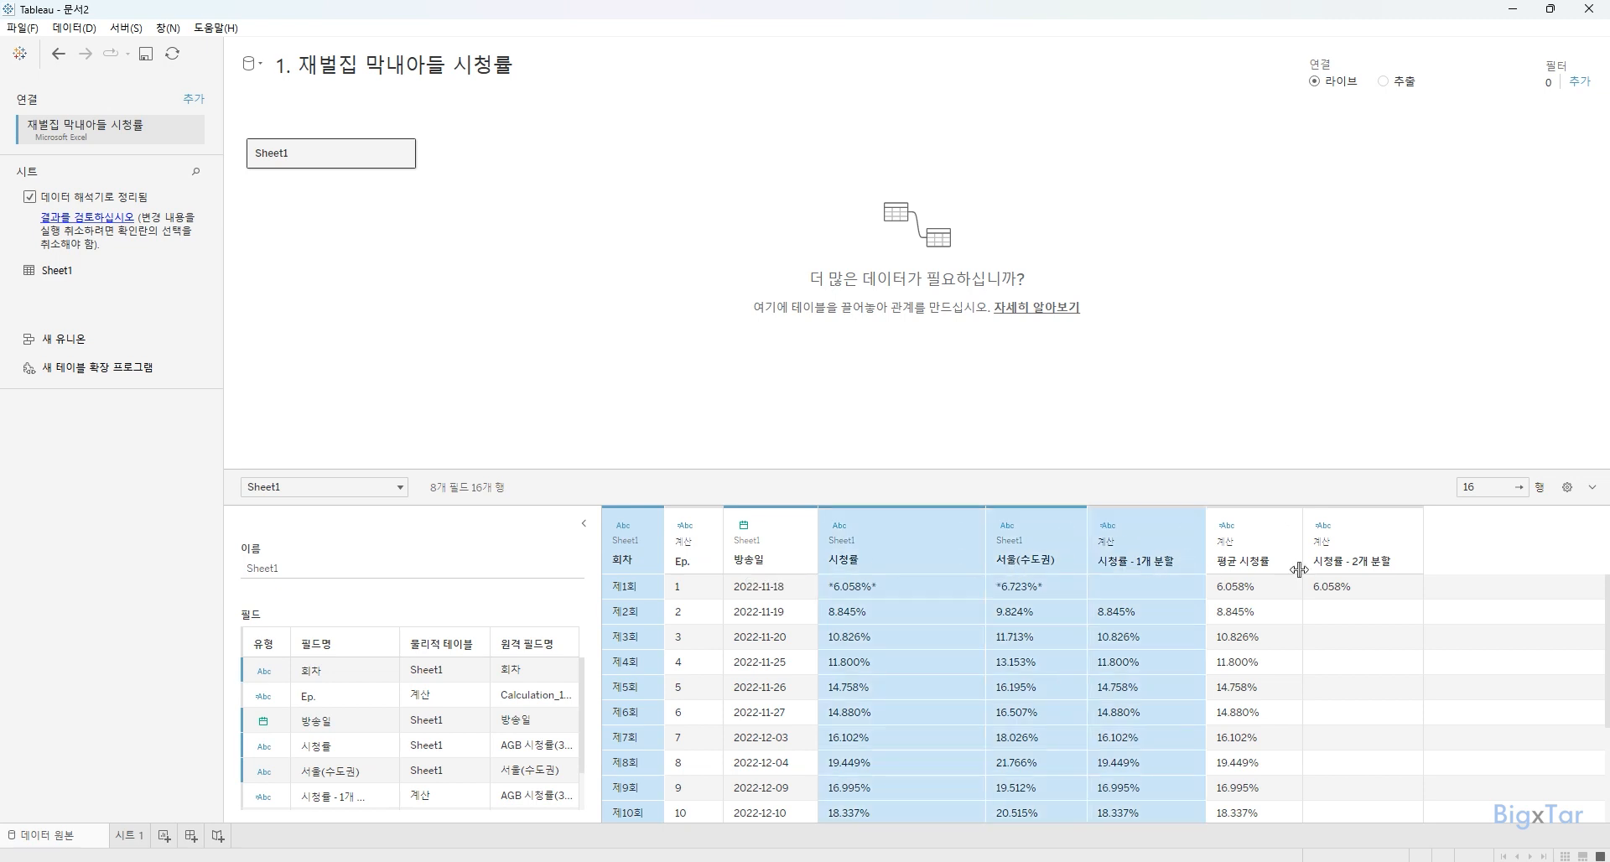
pyautogui.keyDown('ctrl'); pyautogui.click(1358, 555); pyautogui.keyUp('ctrl')
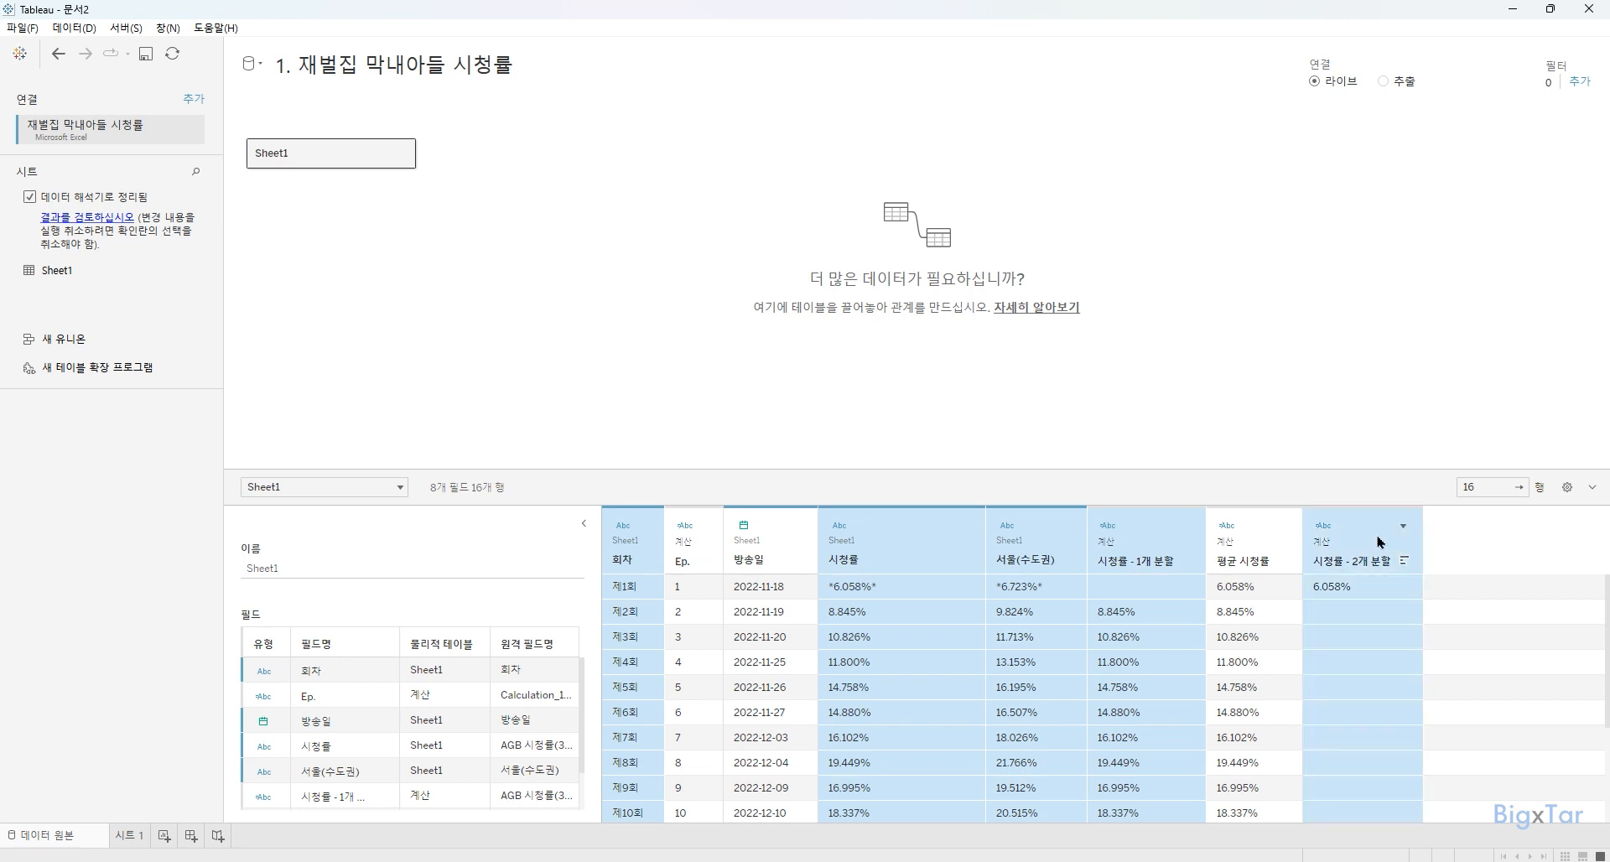
pyautogui.click(1404, 527)
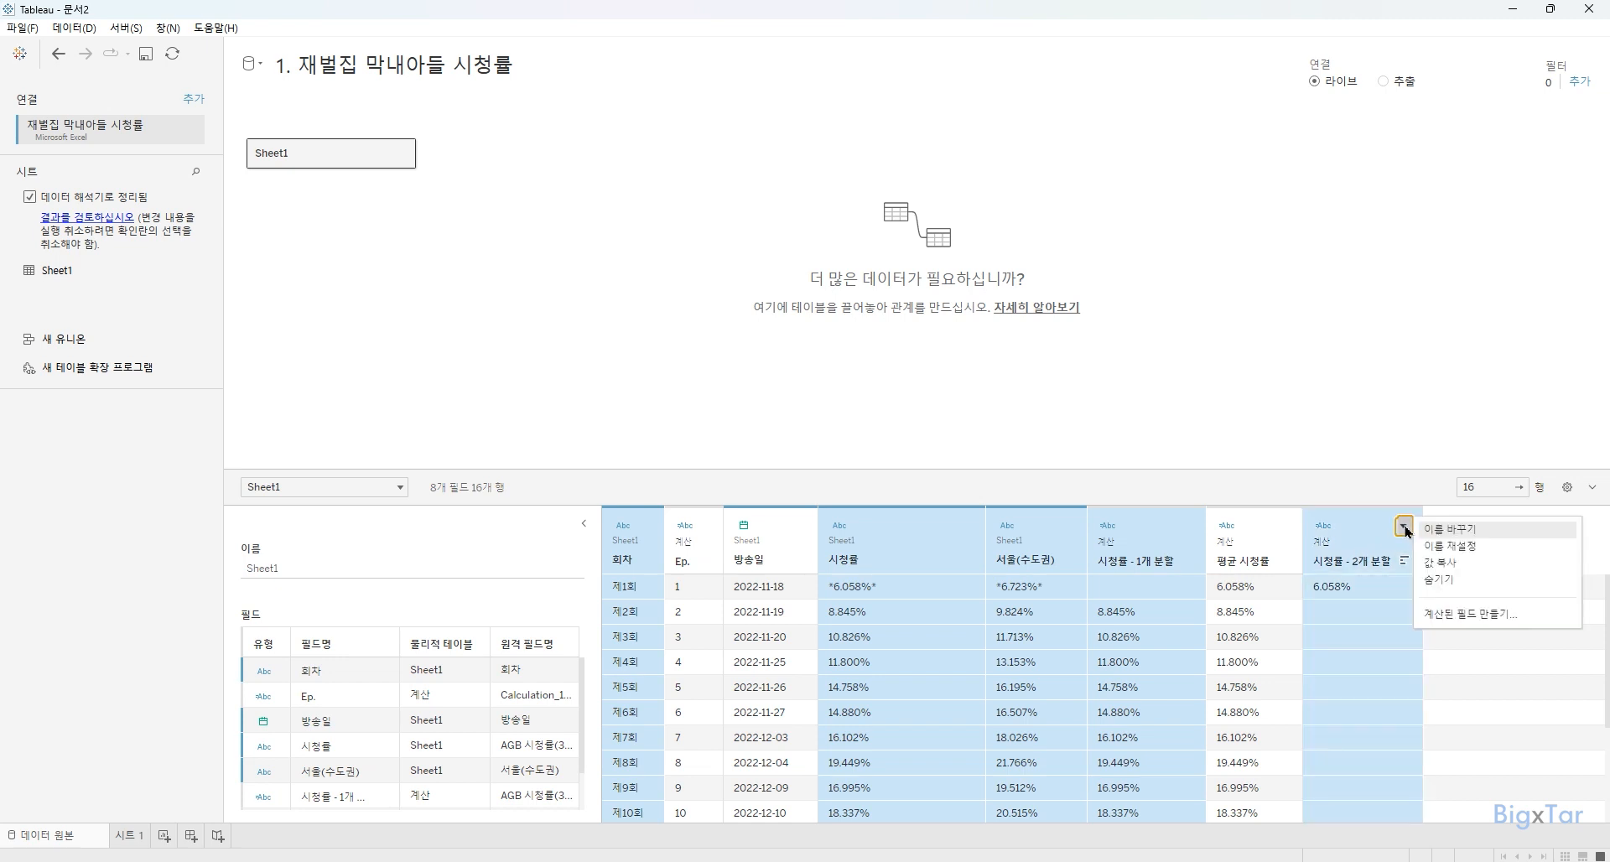
pyautogui.click(1428, 581)
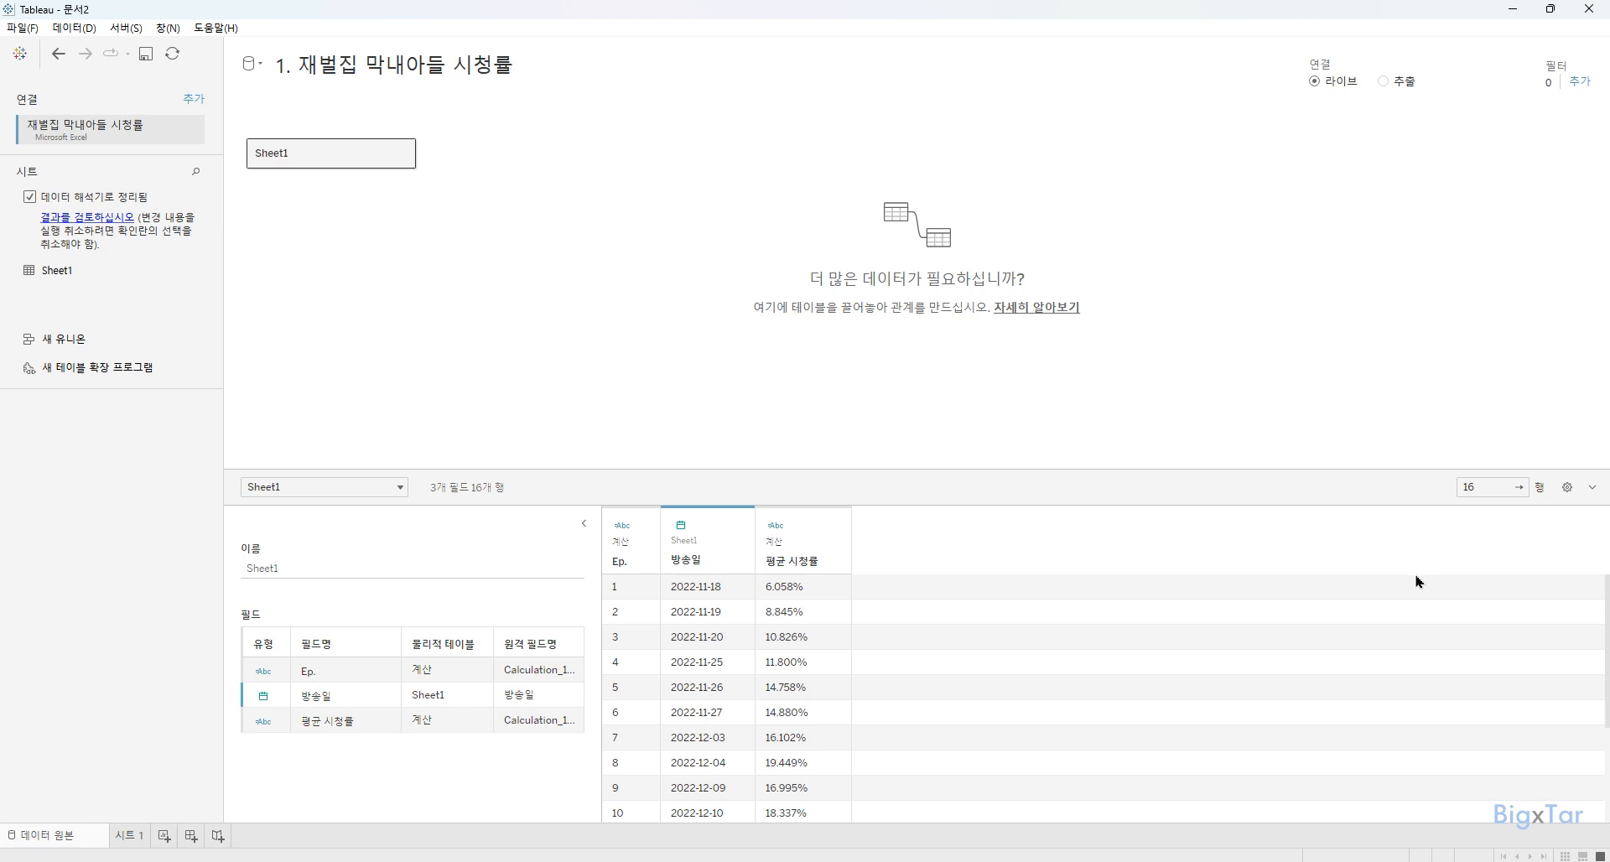
# On worksheet 시트 1, change the 평균 시청률 field's data type to decimal number (숫자(실수)).
pyautogui.click(129, 835)
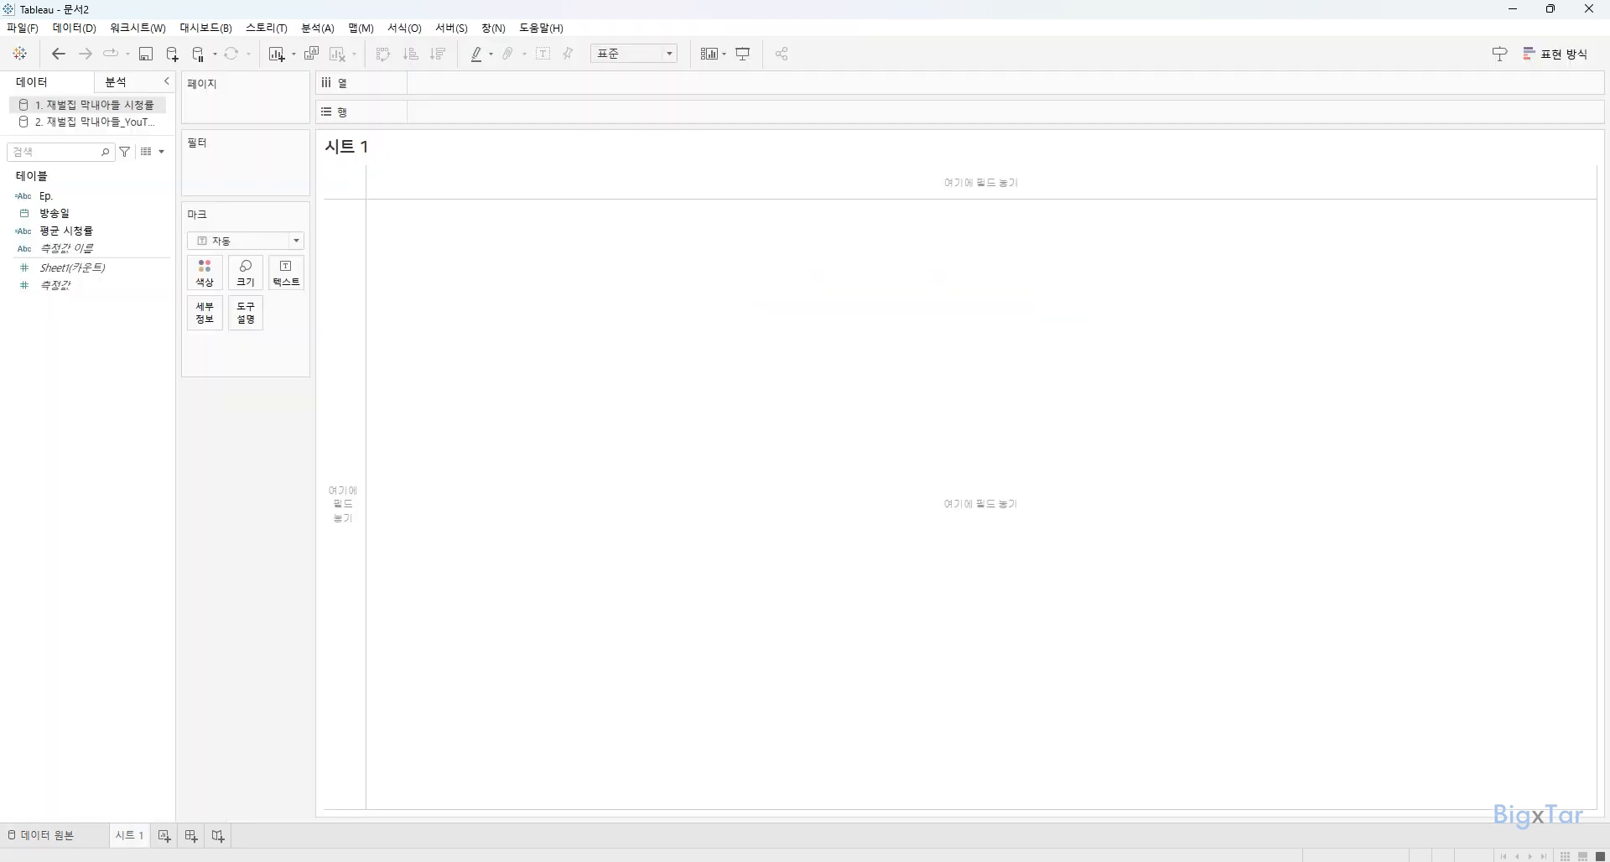
pyautogui.click(96, 237)
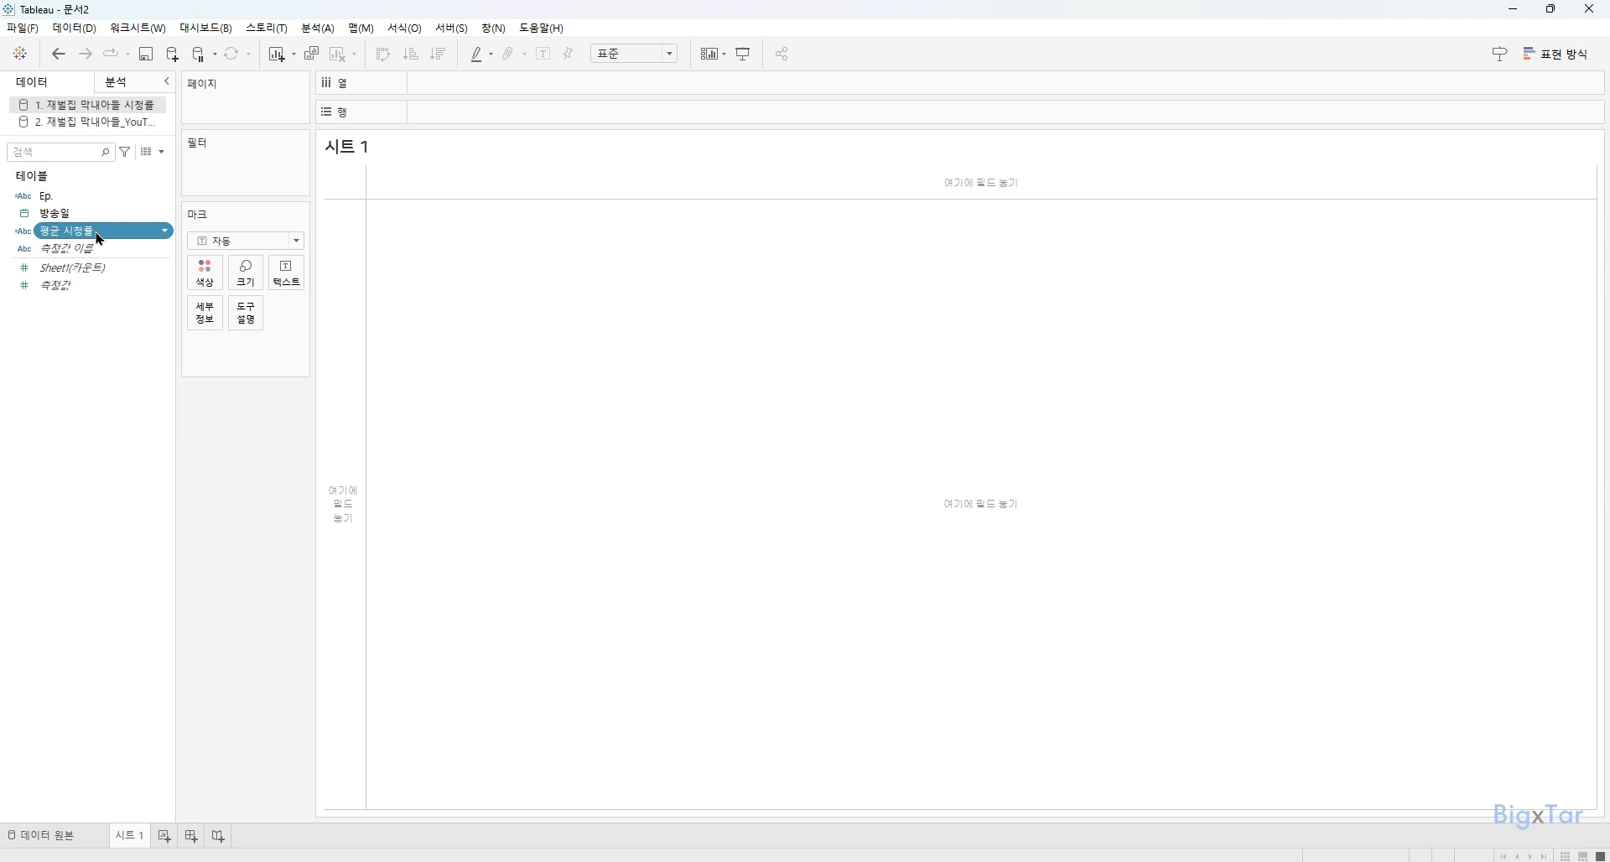
pyautogui.click(27, 234)
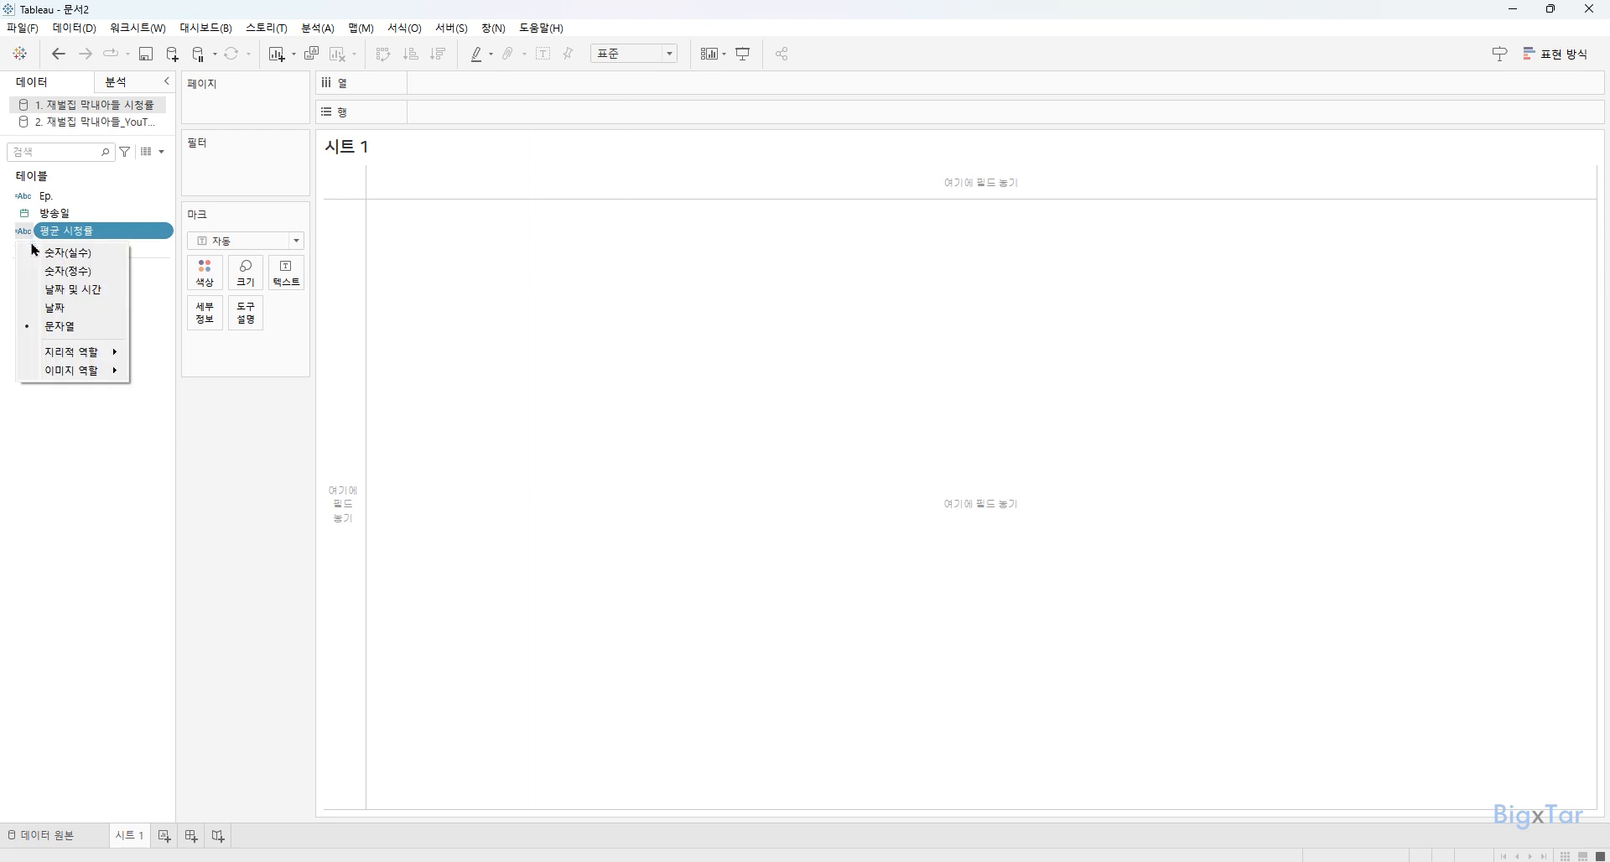
pyautogui.click(98, 260)
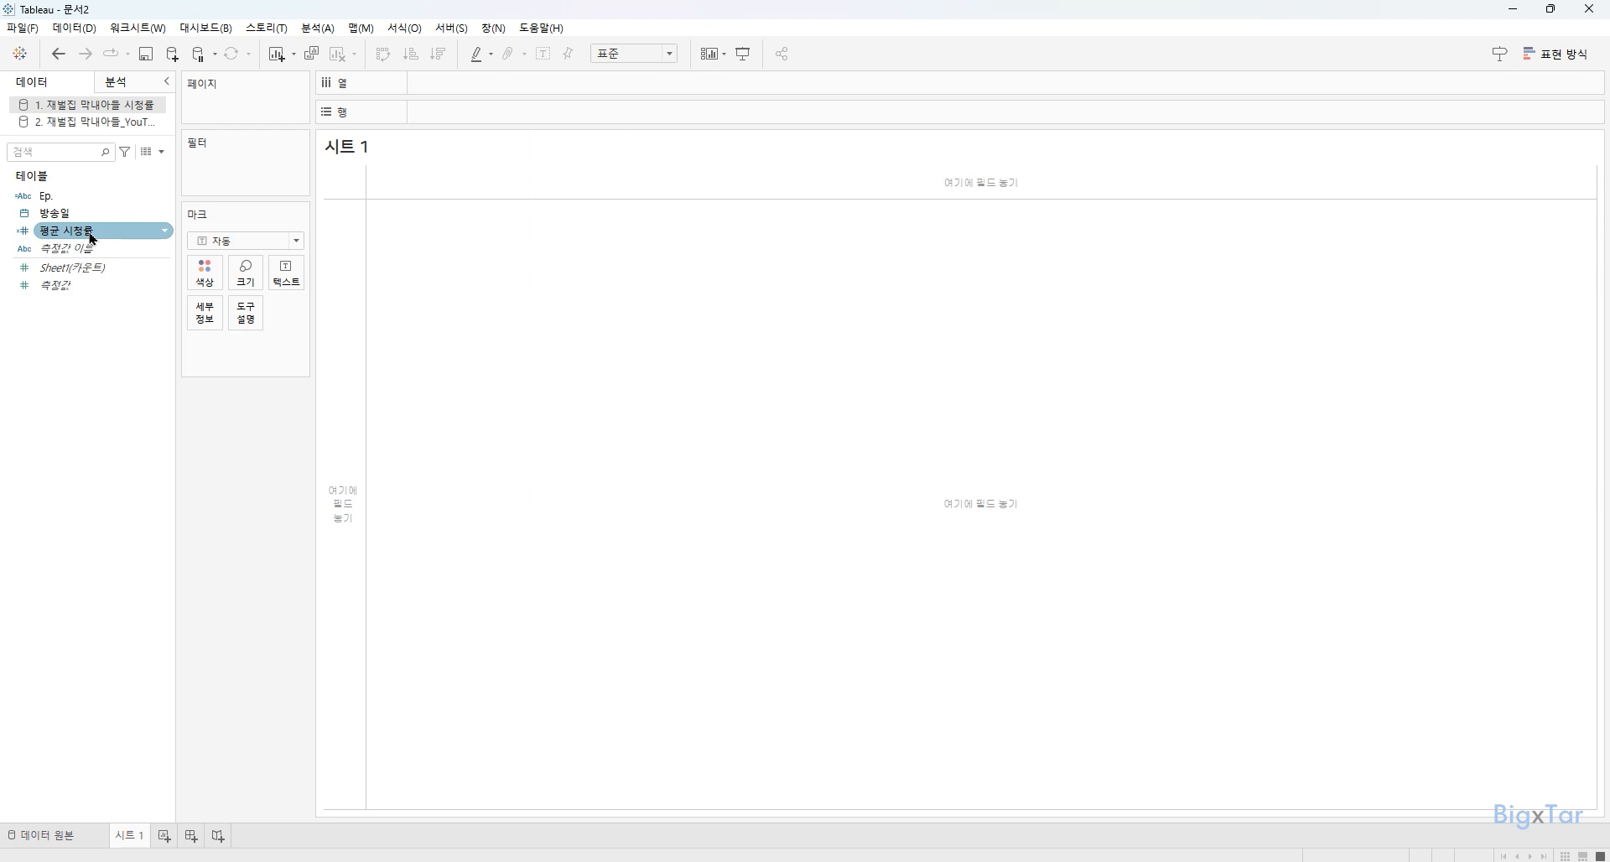
# Convert the 평균 시청률 field to a measure, checking it briefly on the sheet before clearing the sheet.
pyautogui.rightClick(102, 231)
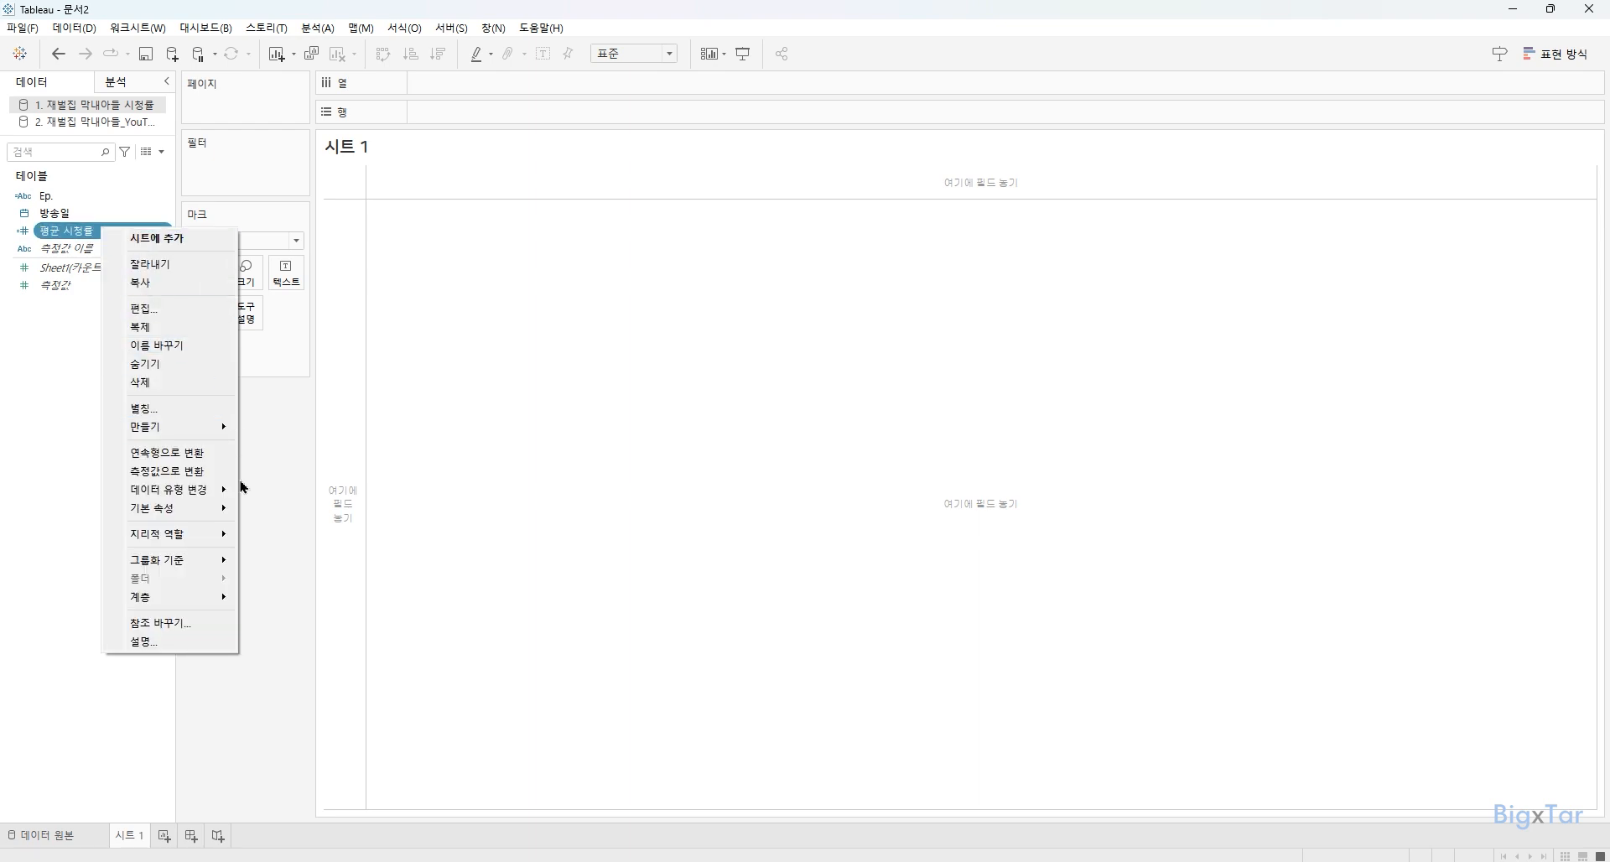
pyautogui.click(172, 484)
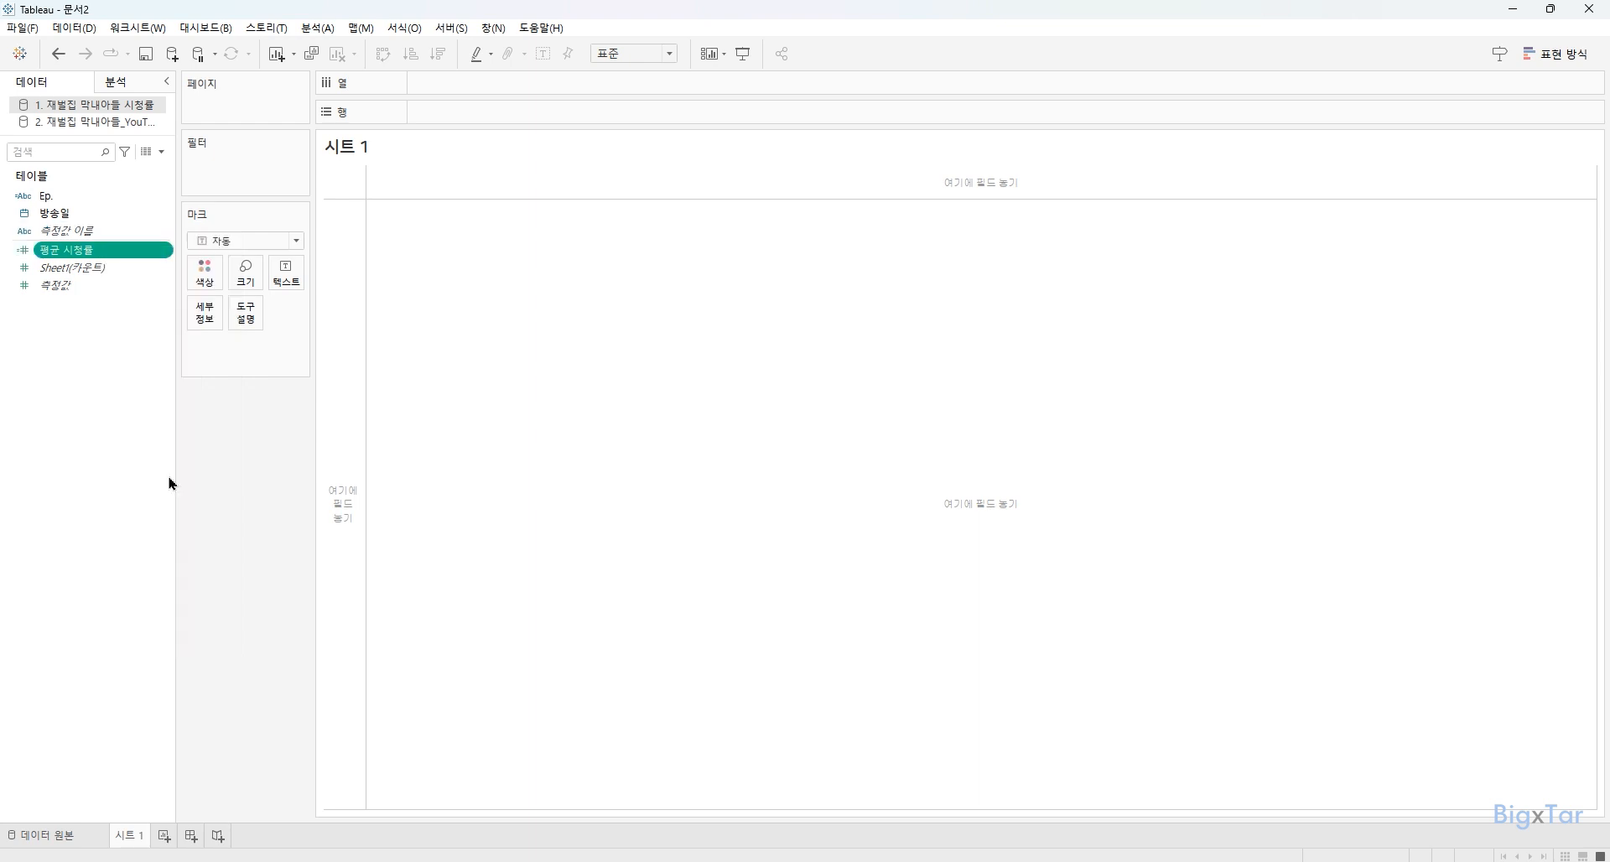
pyautogui.doubleClick(107, 254)
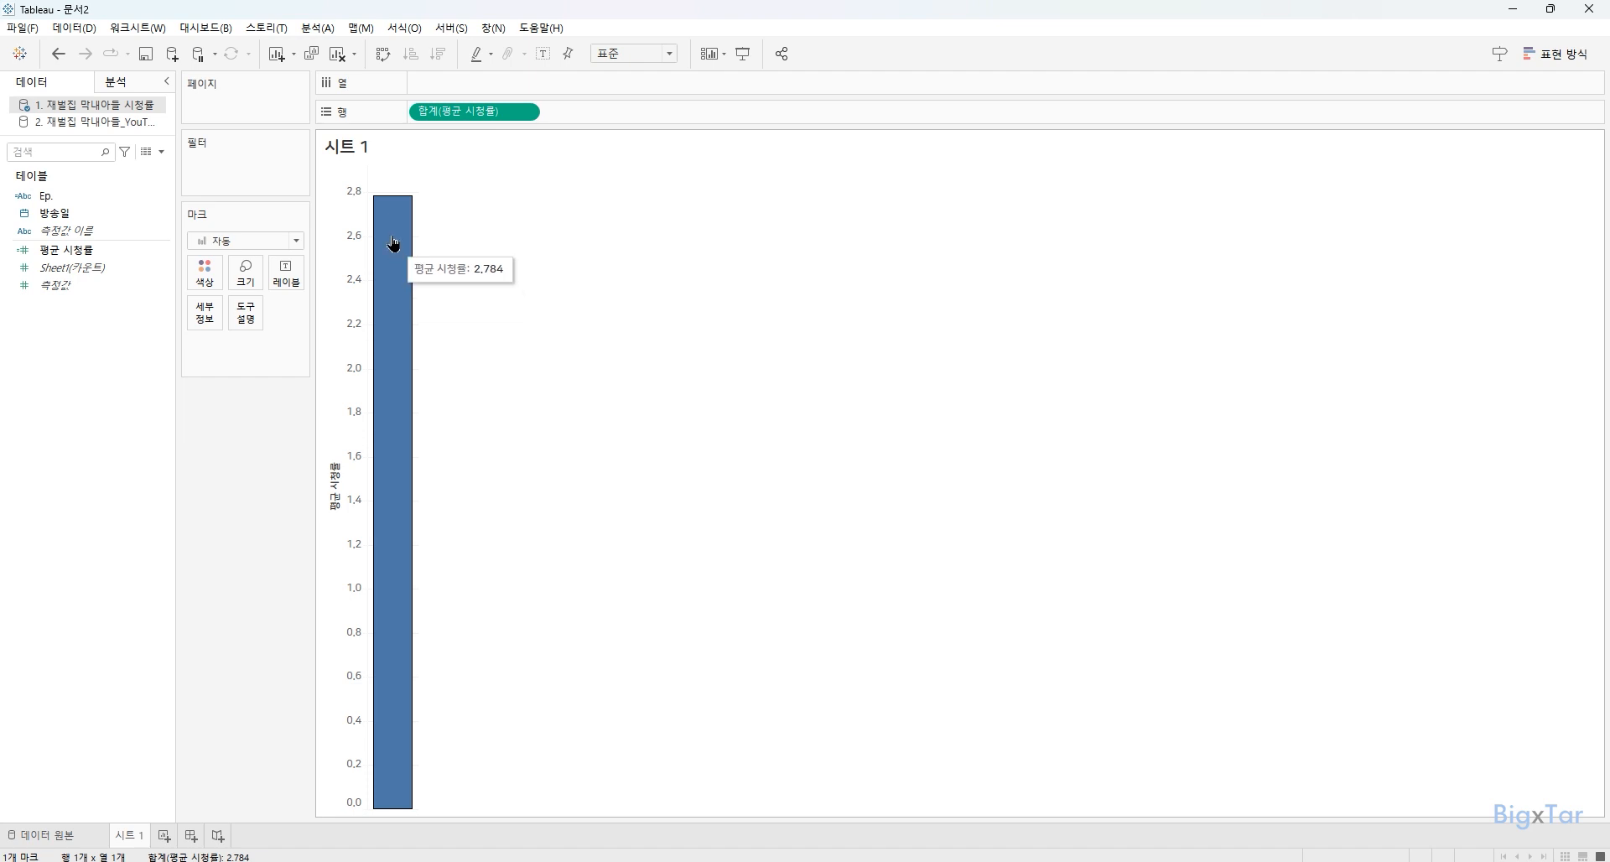
pyautogui.click(340, 57)
# Set the default number format of 평균 시청률 to percentage (백분율) with 2 decimal places.
pyautogui.click(97, 256)
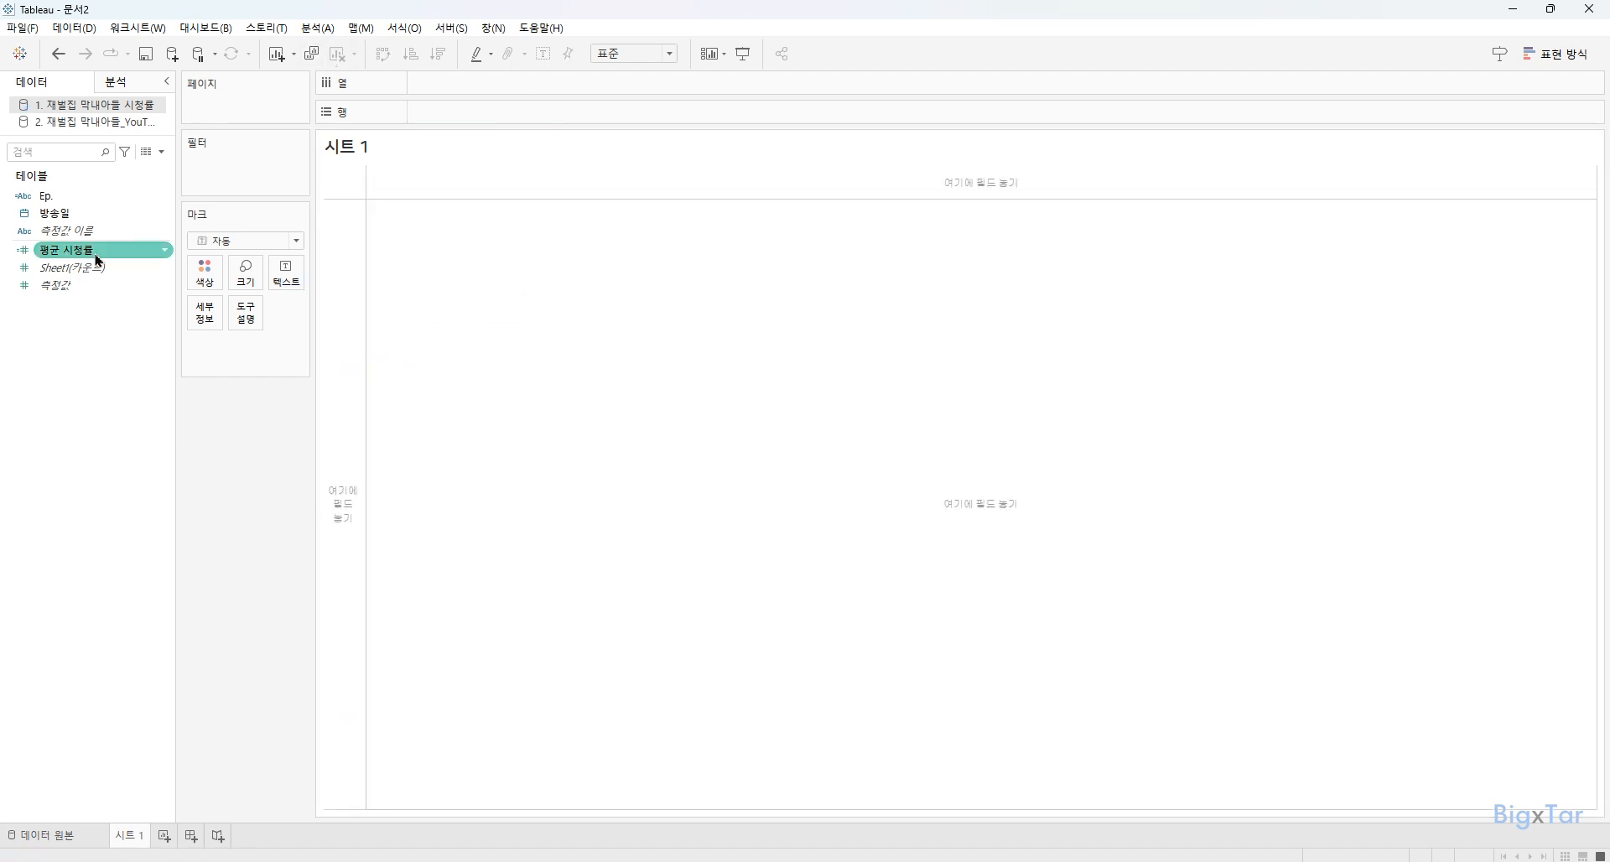
pyautogui.rightClick(97, 261)
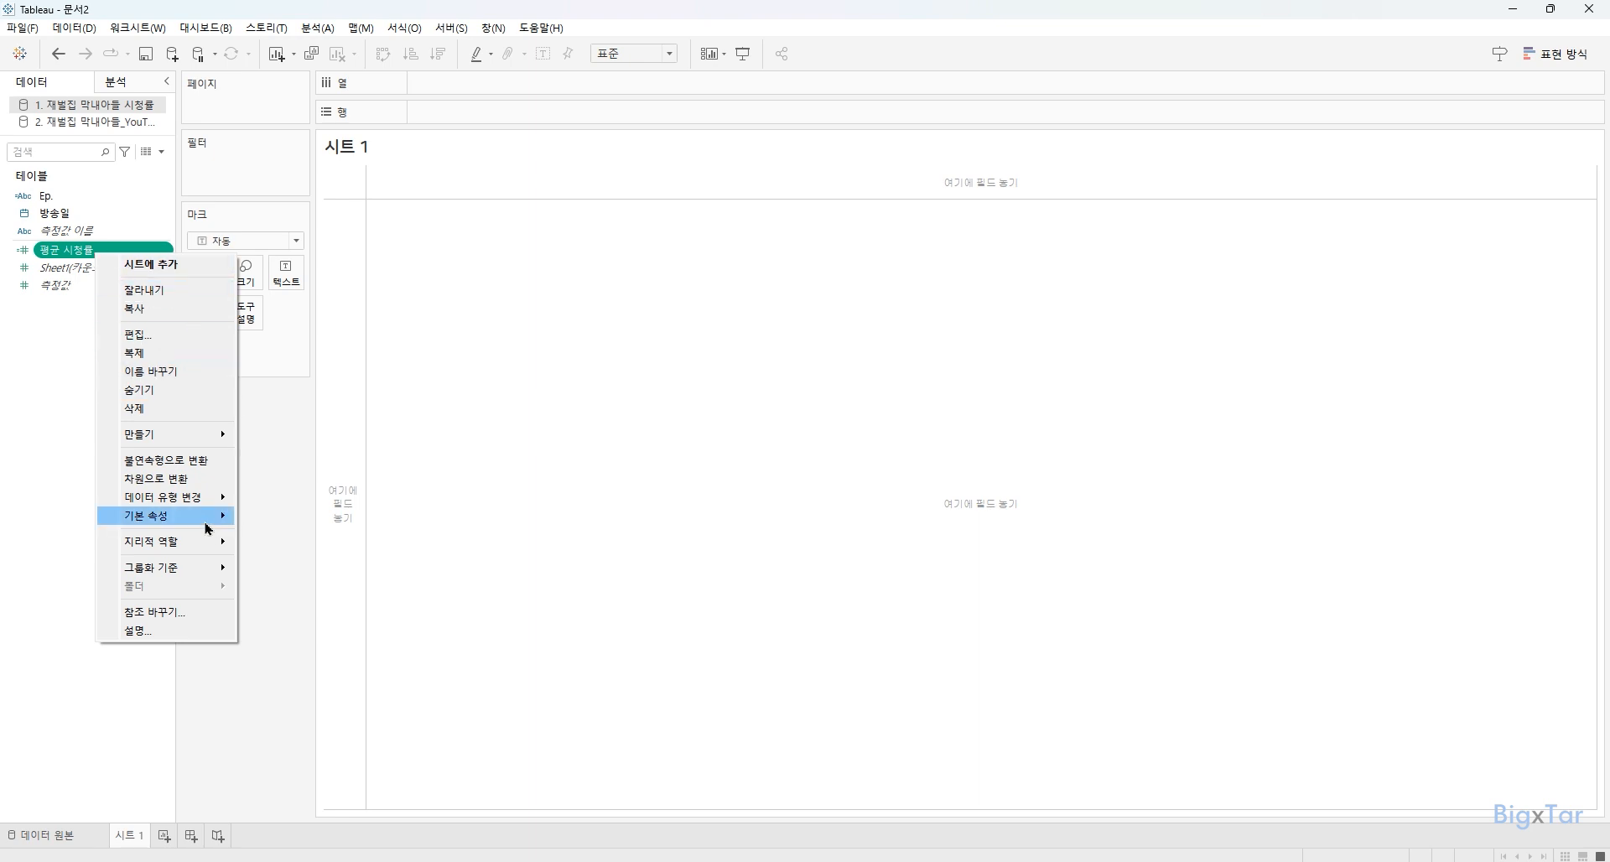
pyautogui.moveTo(208, 526)
pyautogui.click(294, 558)
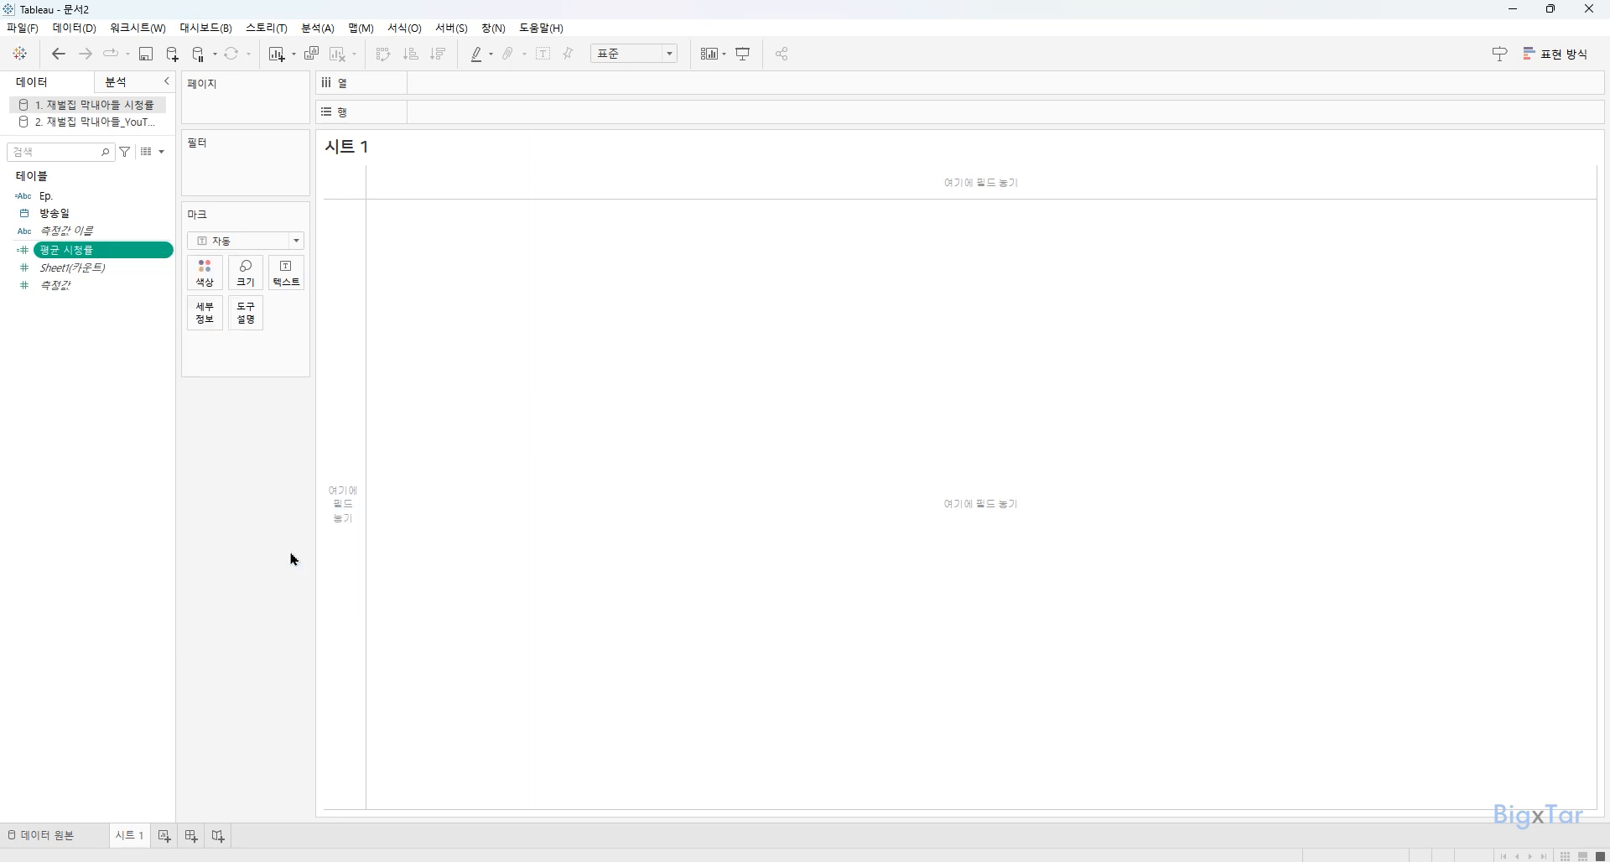
pyautogui.click(723, 408)
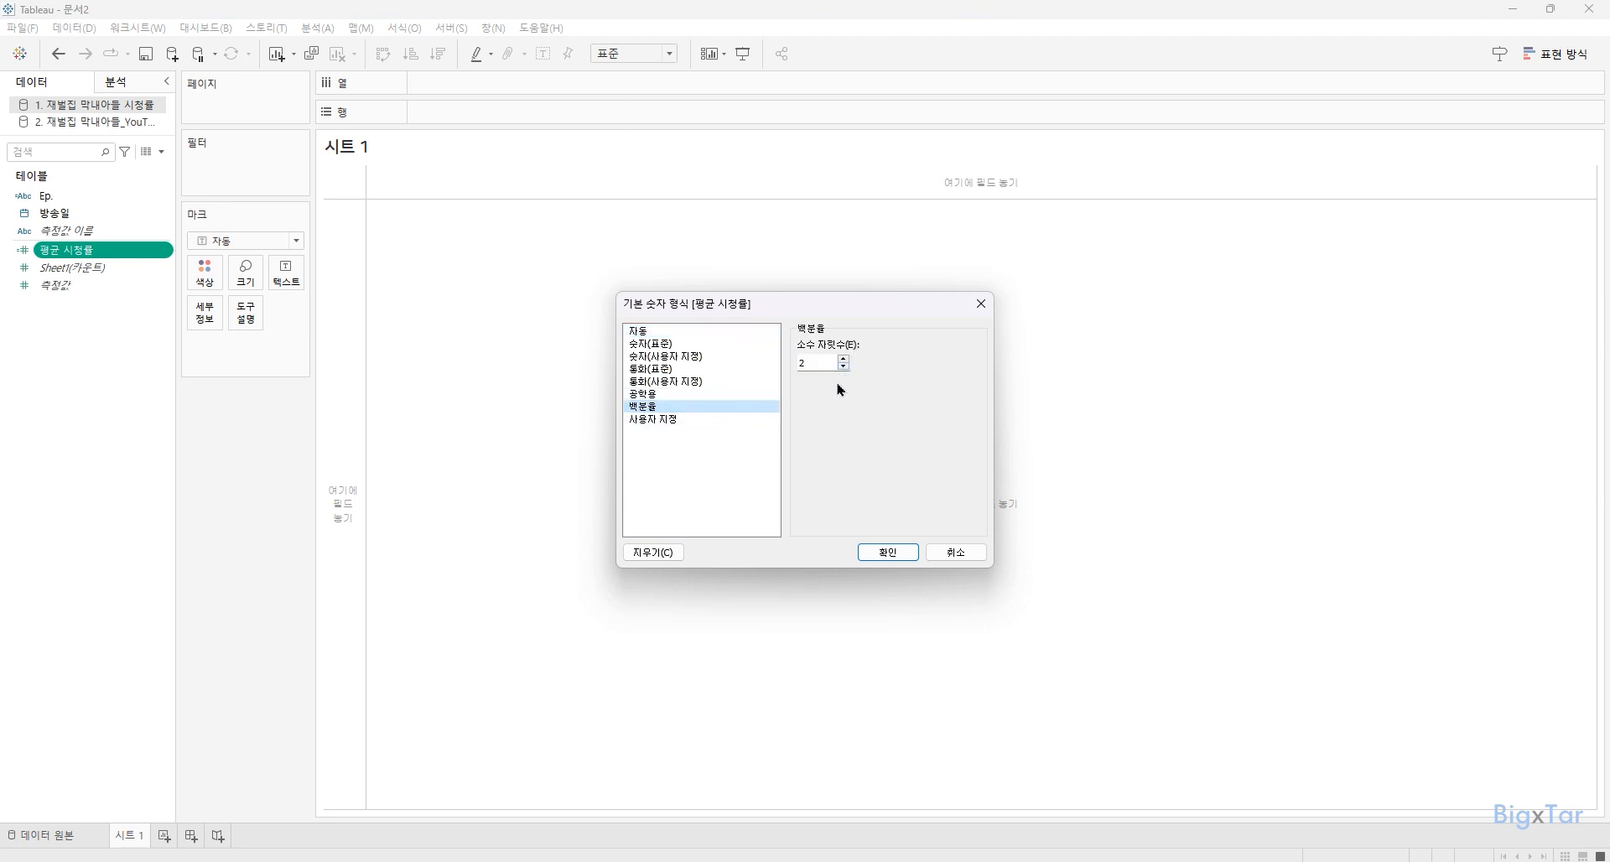
pyautogui.click(886, 551)
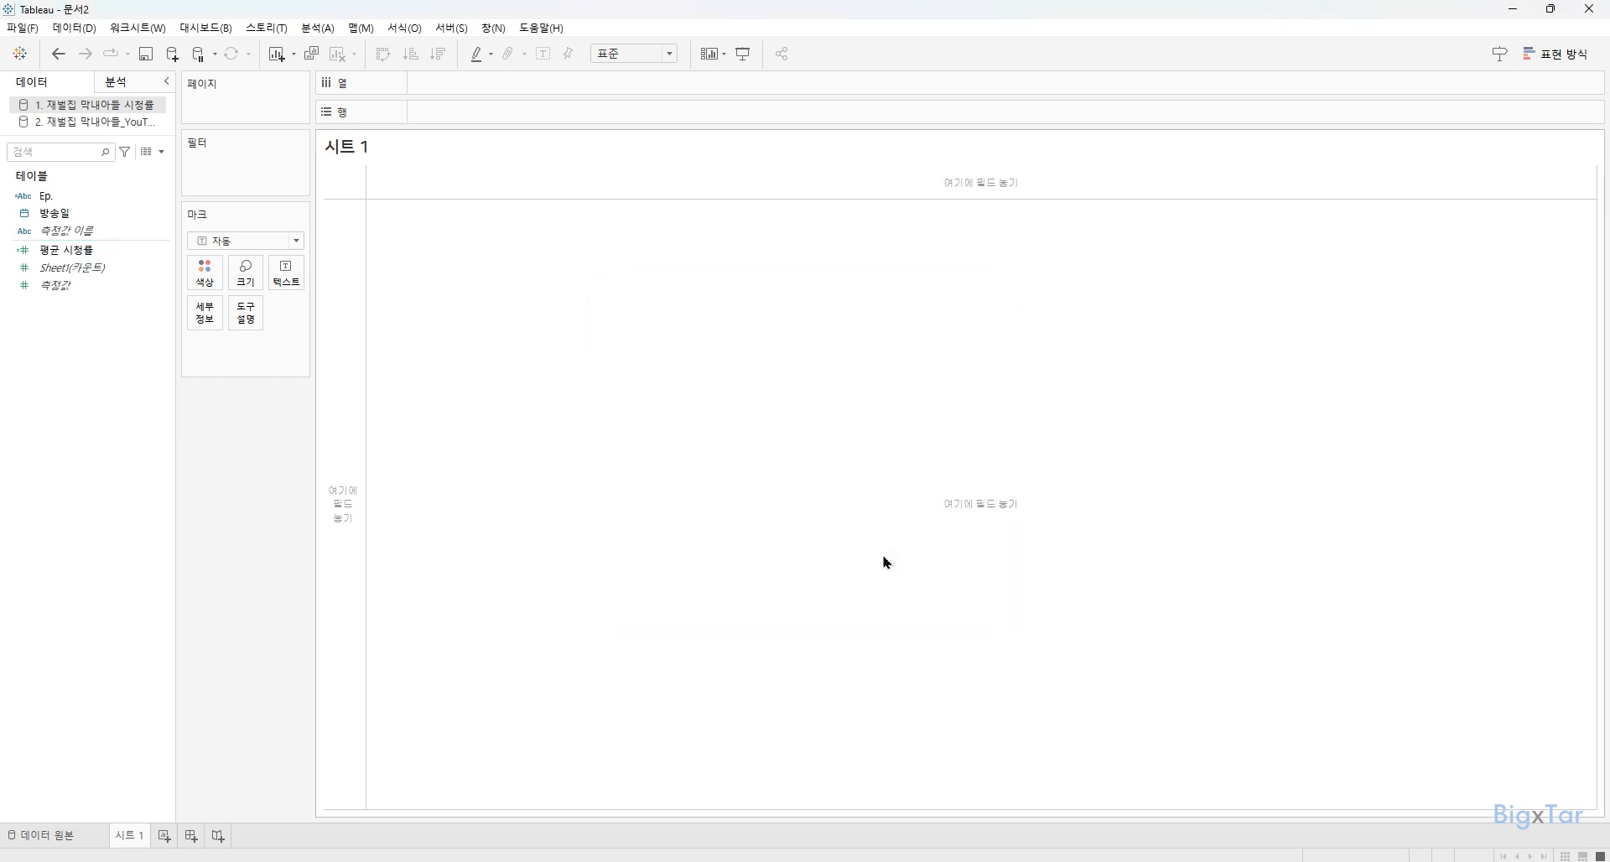
# Plot 평균 시청률, aggregated as an average (평균), by Ep. and fit the chart to the entire view (전체 보기).
pyautogui.doubleClick(78, 260)
pyautogui.moveTo(435, 307)
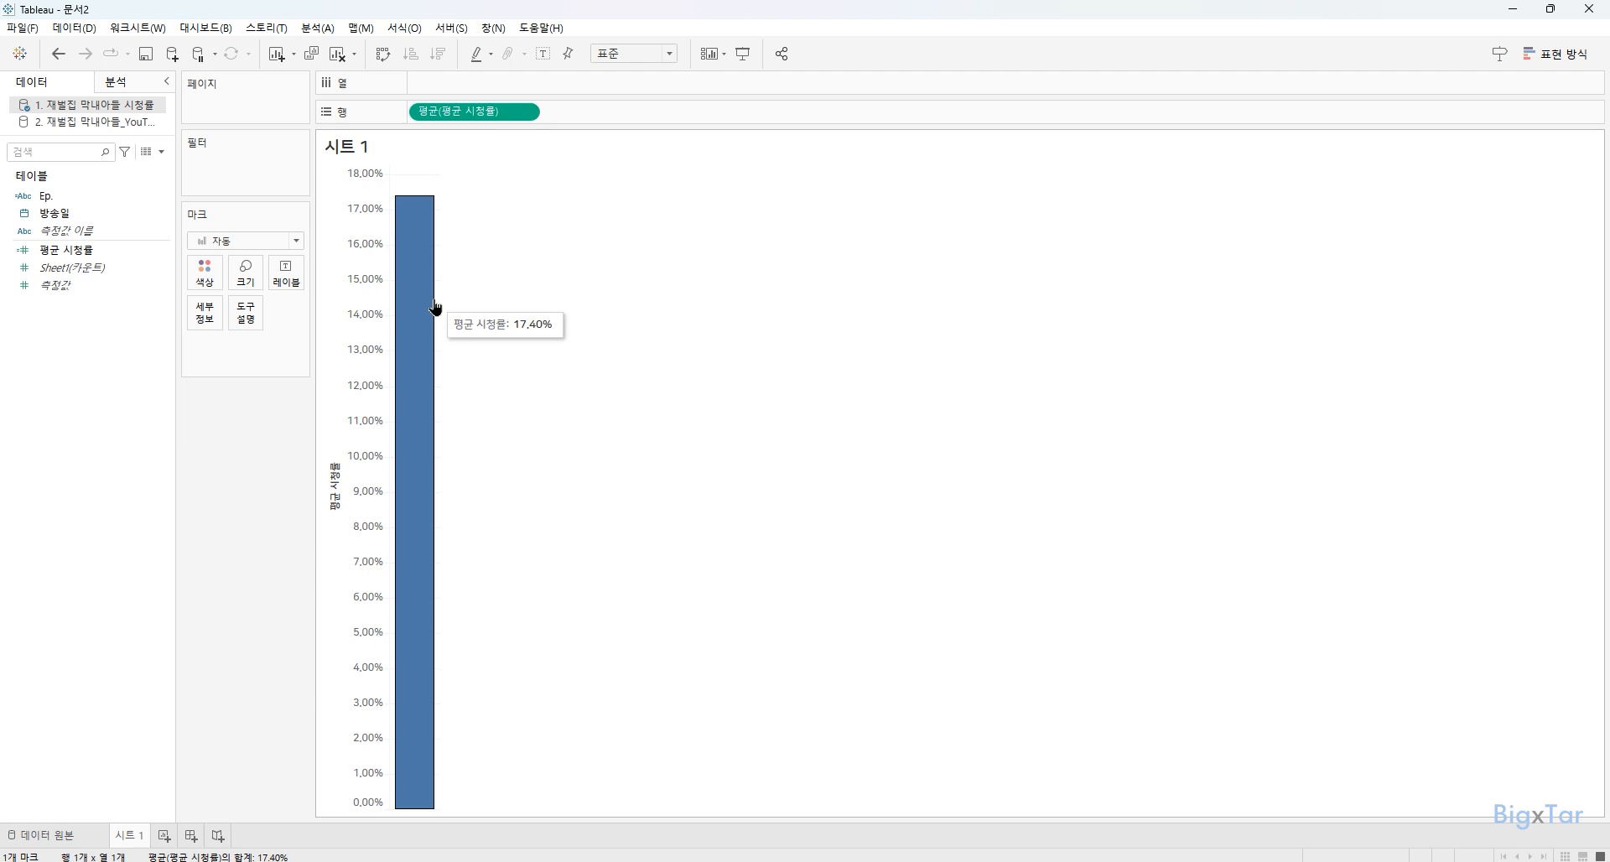
pyautogui.click(83, 197)
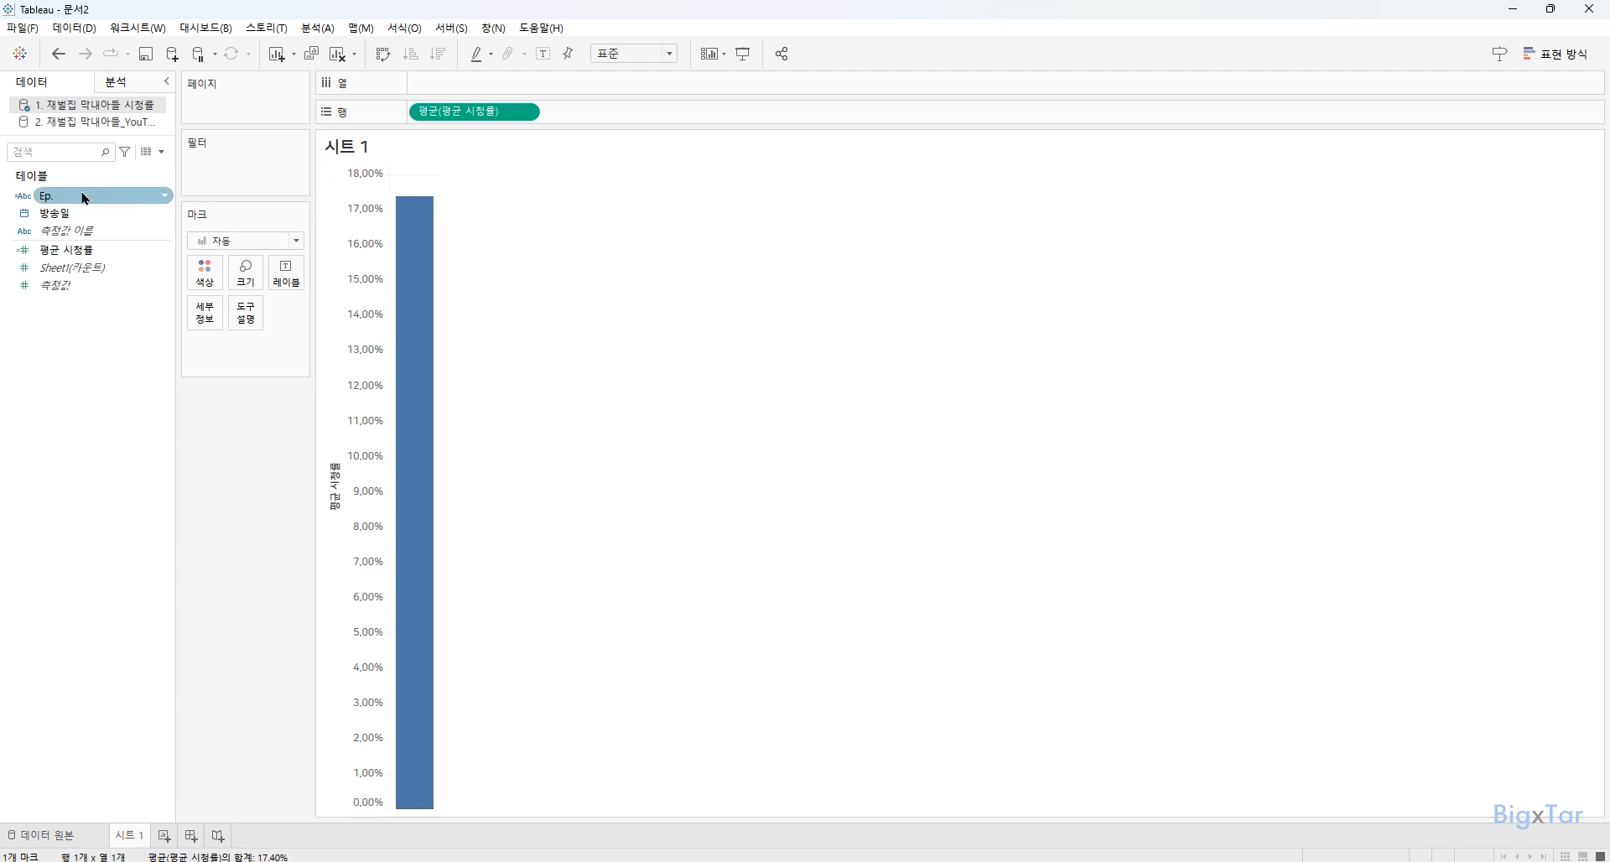
pyautogui.doubleClick(83, 197)
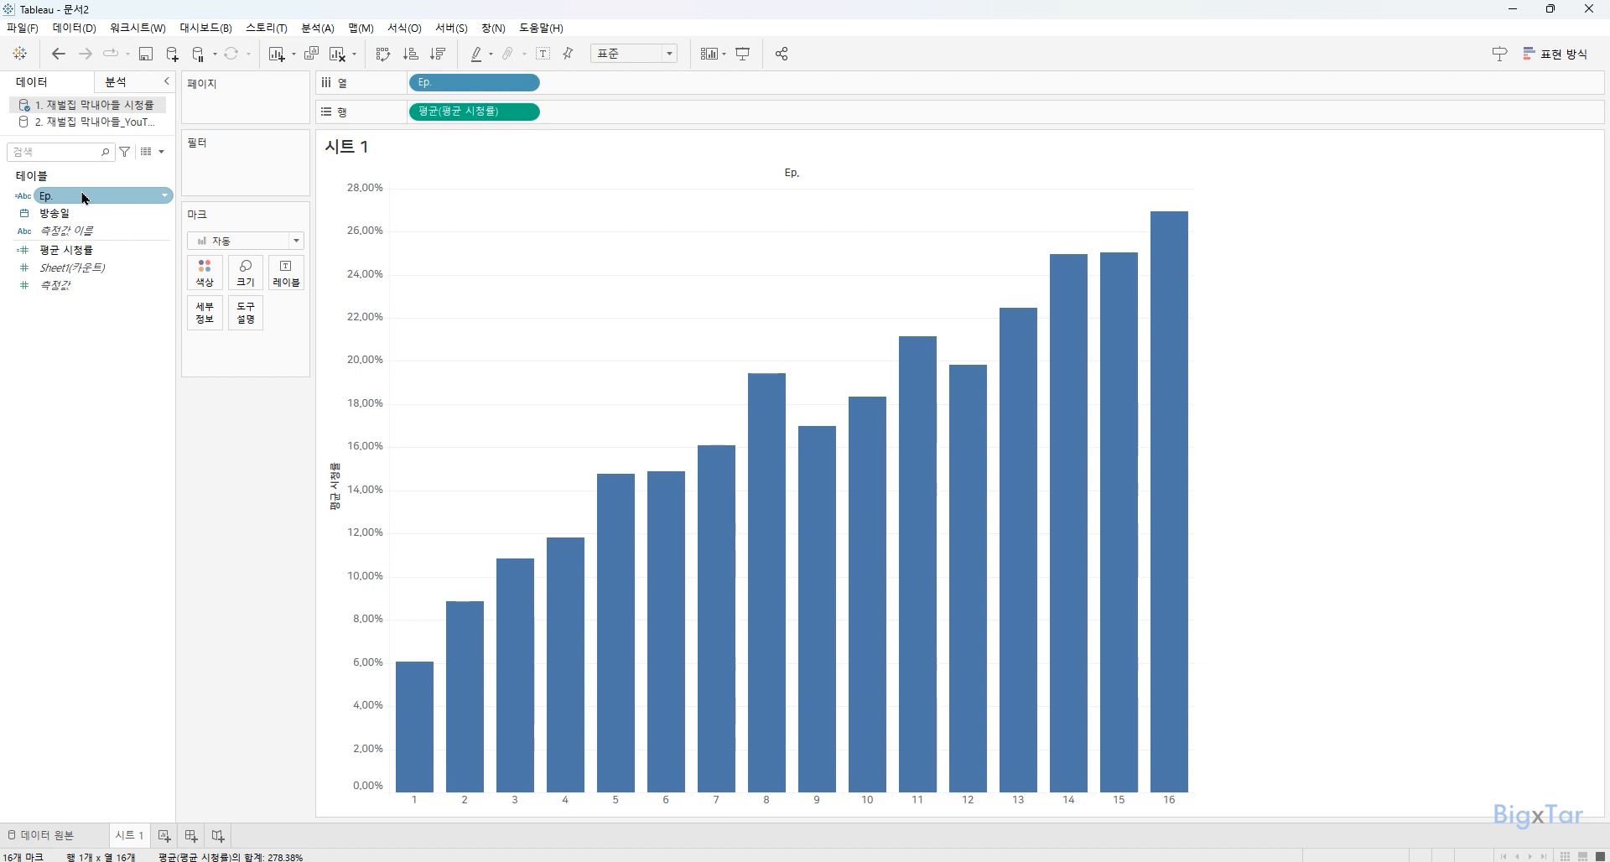
pyautogui.click(656, 54)
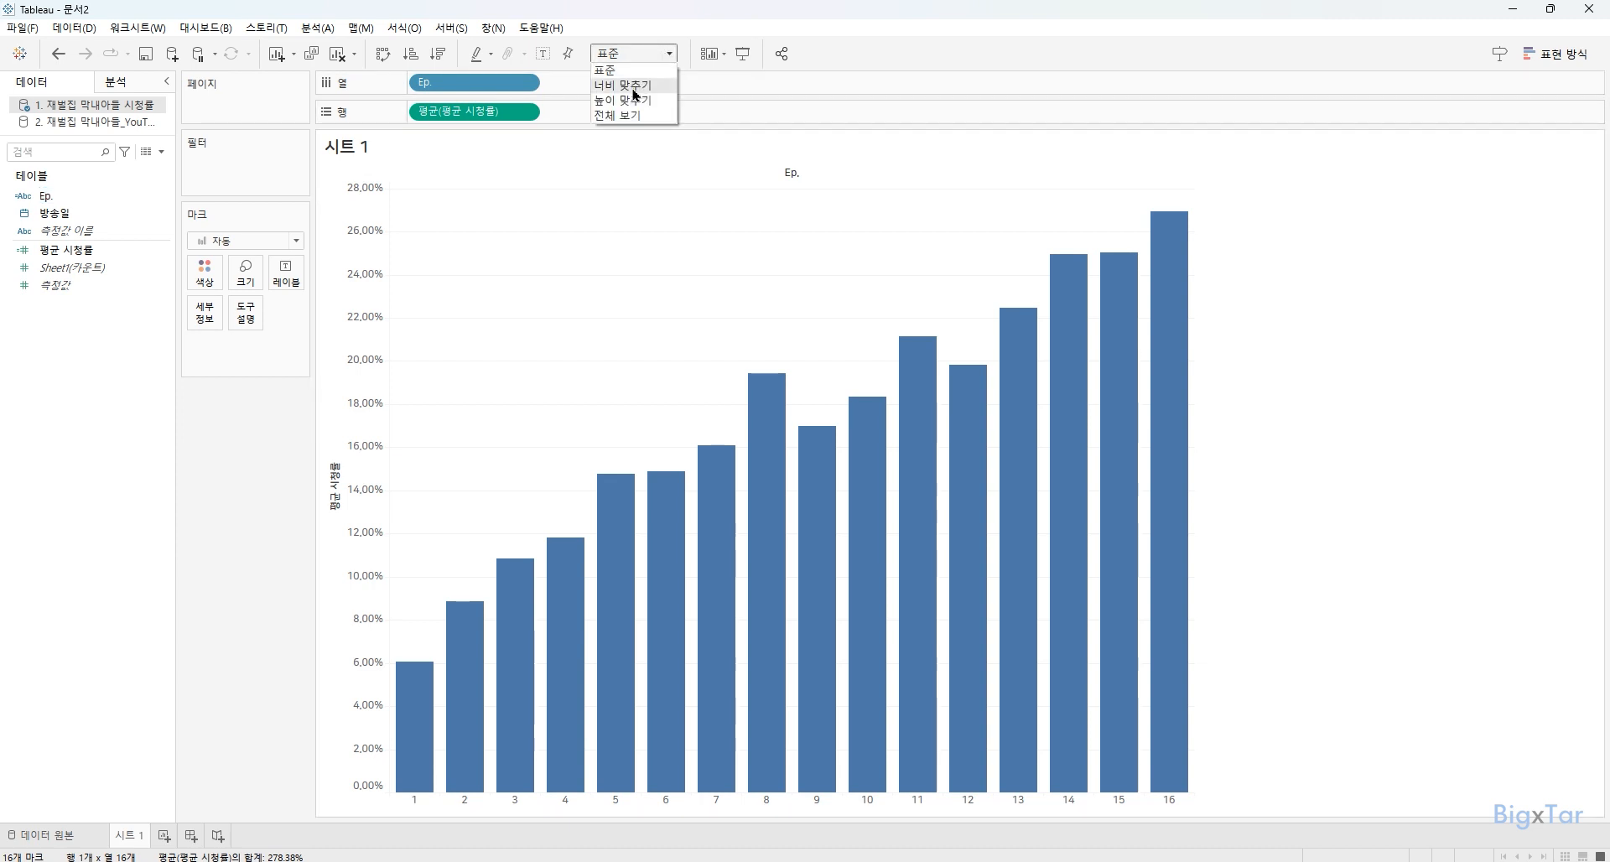
pyautogui.click(625, 116)
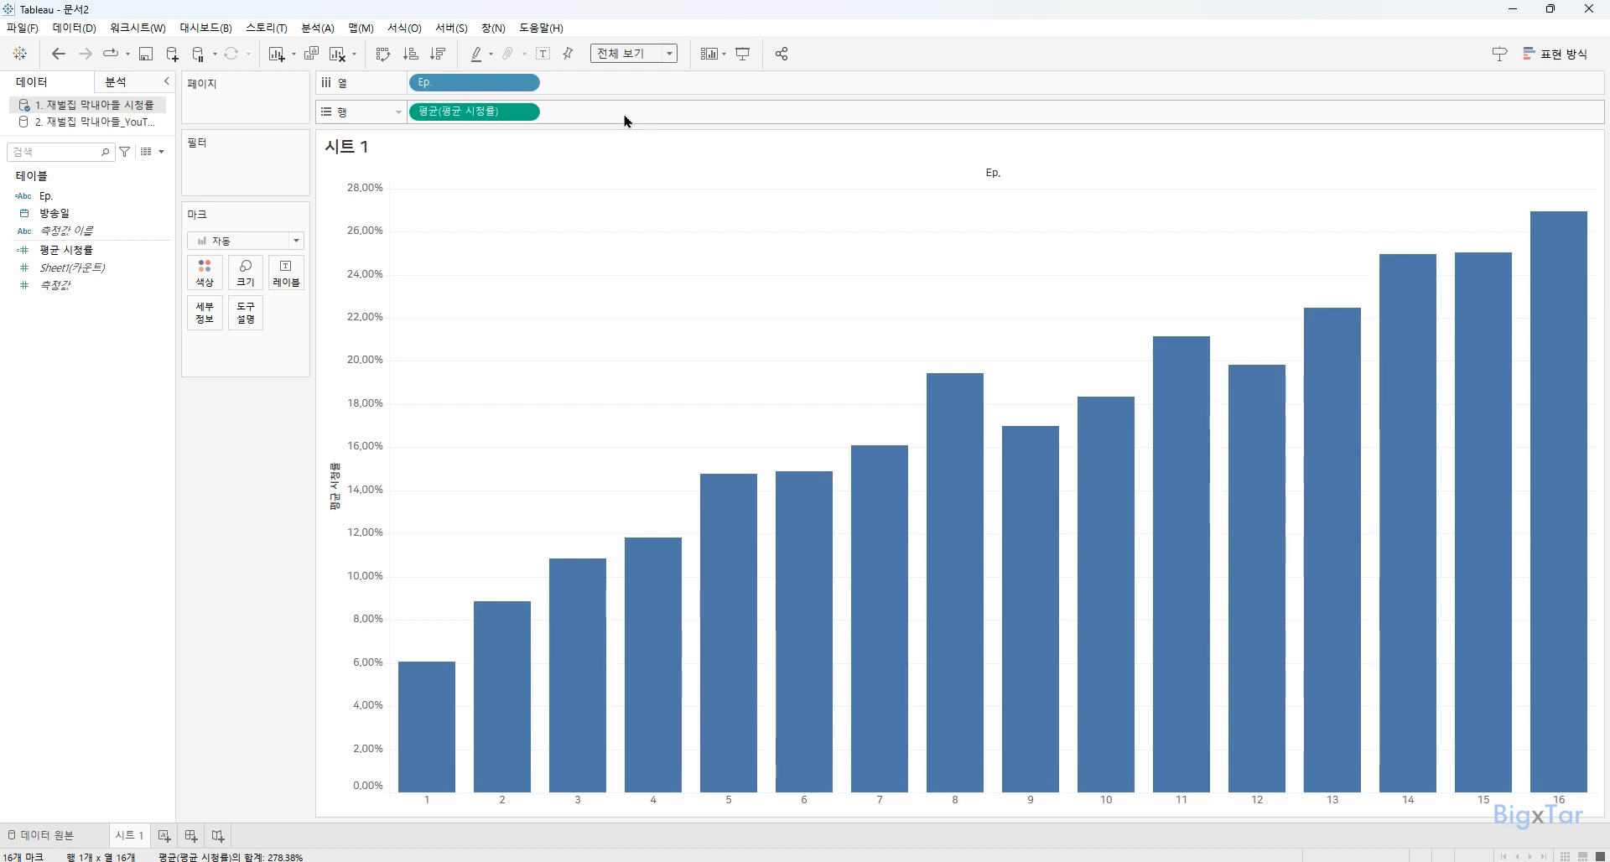
# Add 방송일 as weekday (요일) after Ep. on the columns and set the mark type to bar (막대).
pyautogui.click(52, 215)
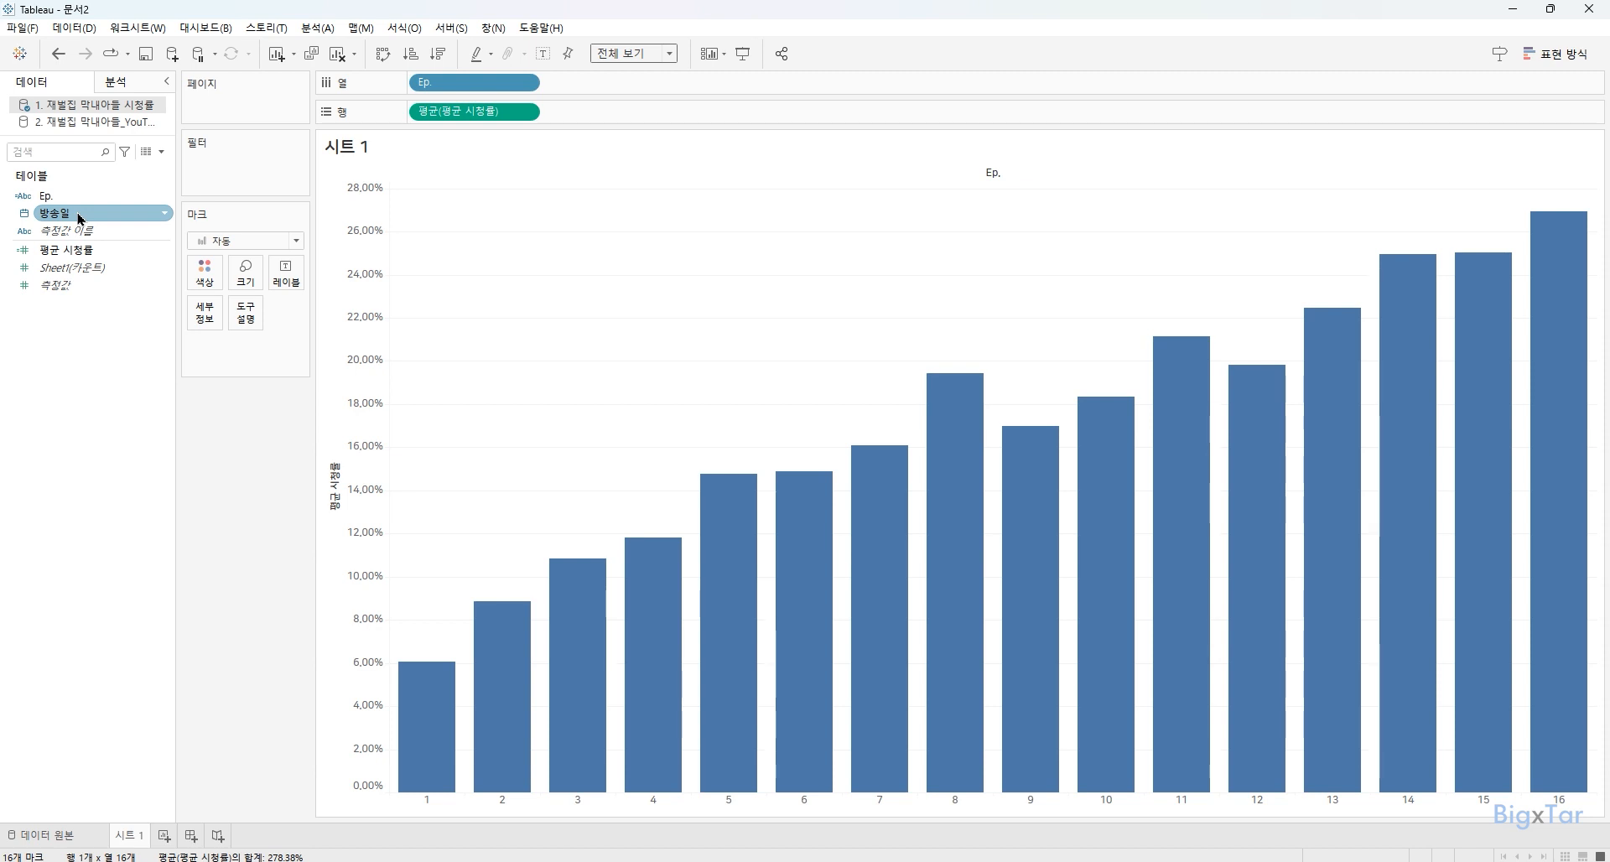
pyautogui.moveTo(80, 218); pyautogui.dragTo(594, 85)
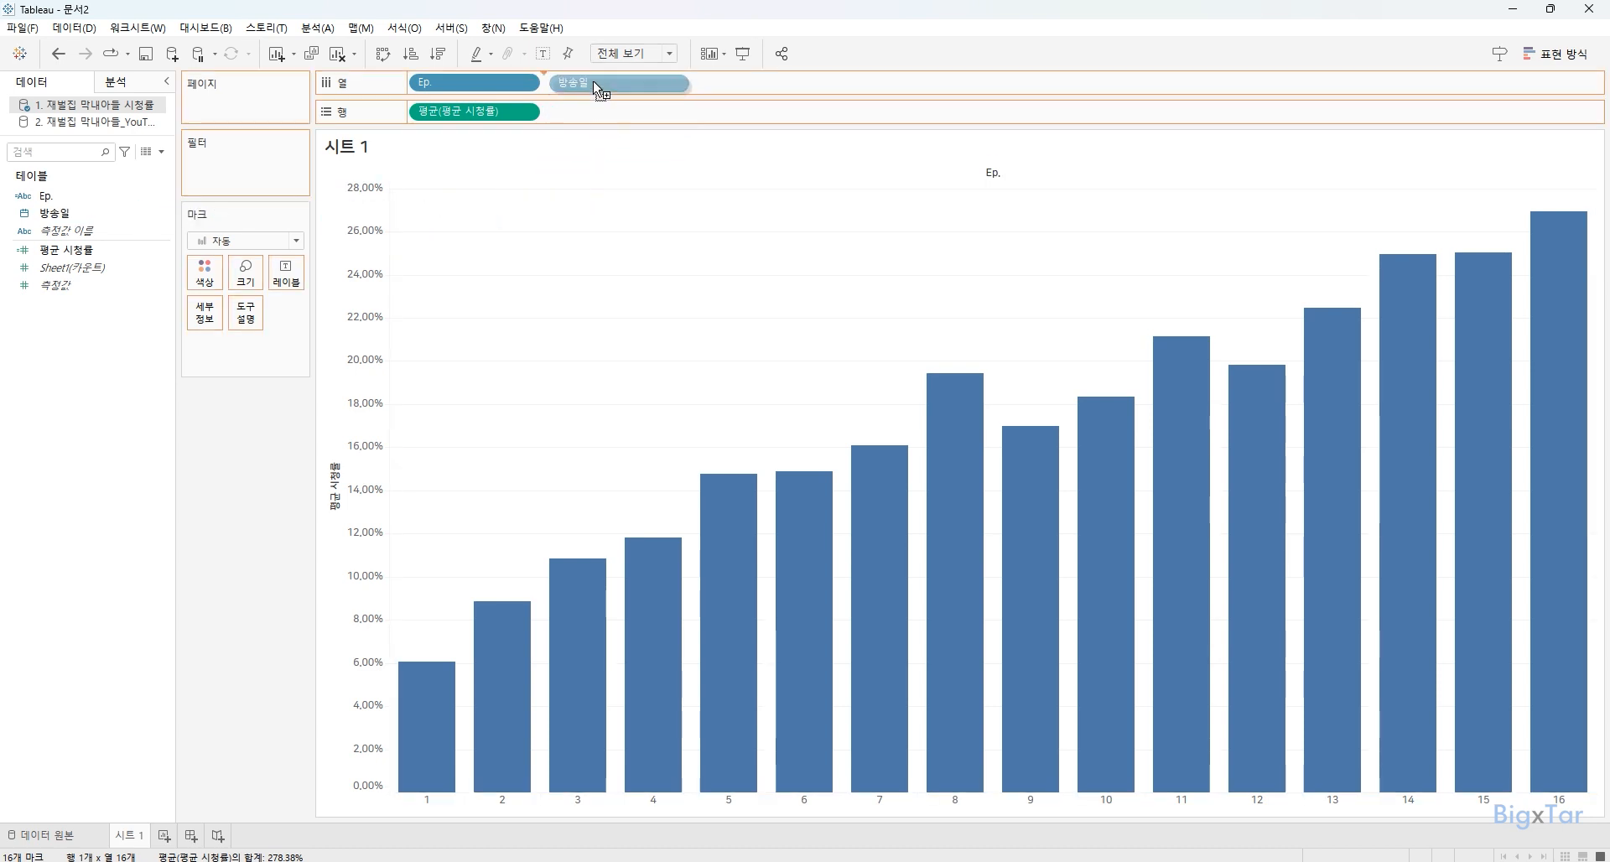
pyautogui.moveTo(594, 82); pyautogui.dragTo(594, 82)
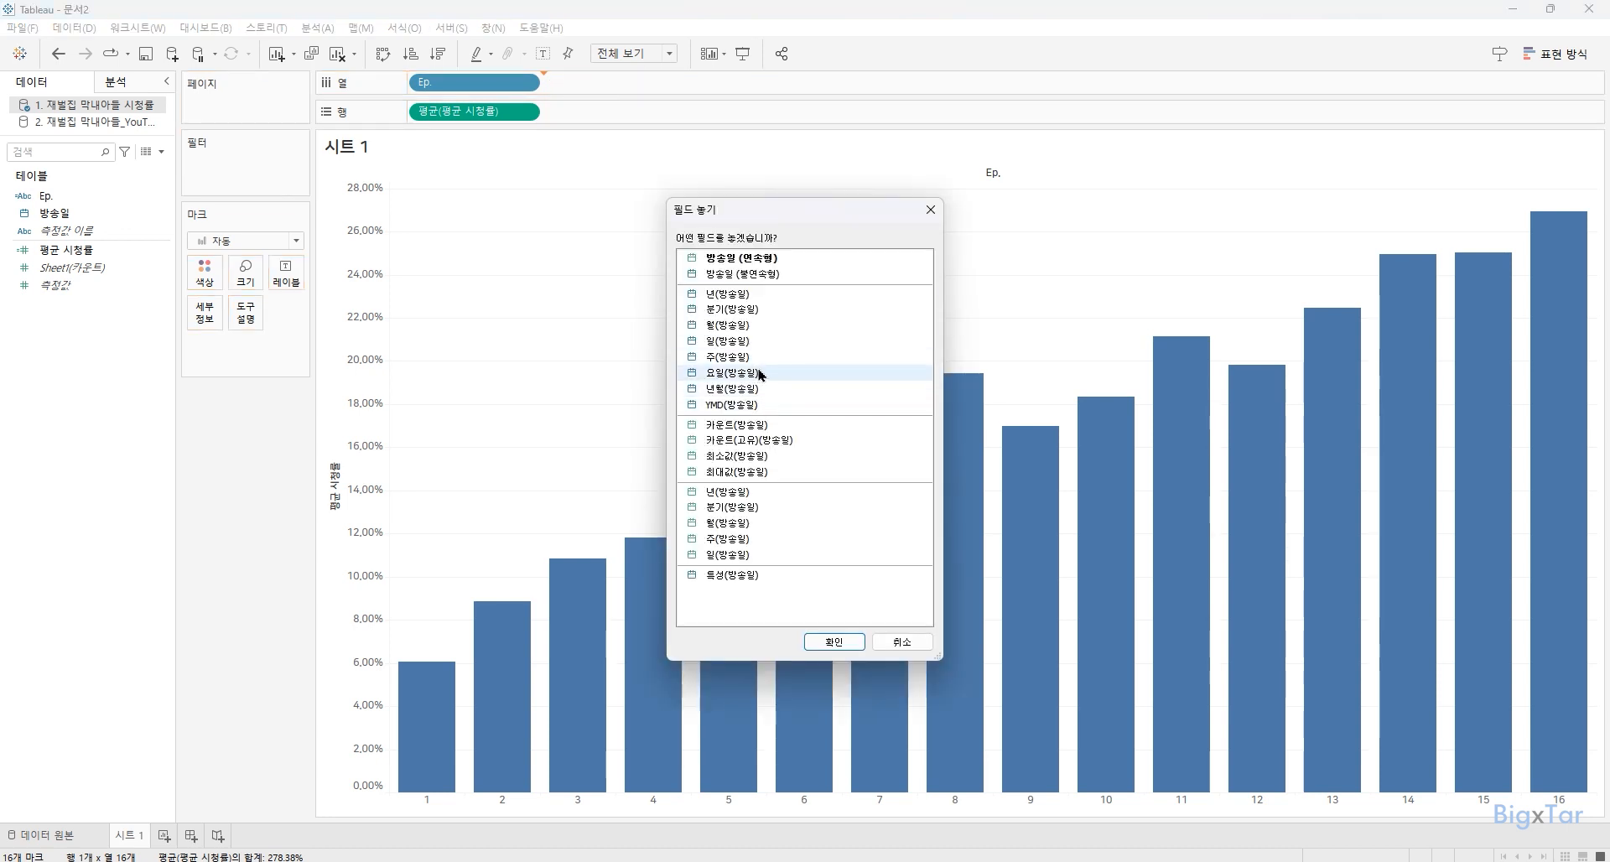
pyautogui.doubleClick(762, 374)
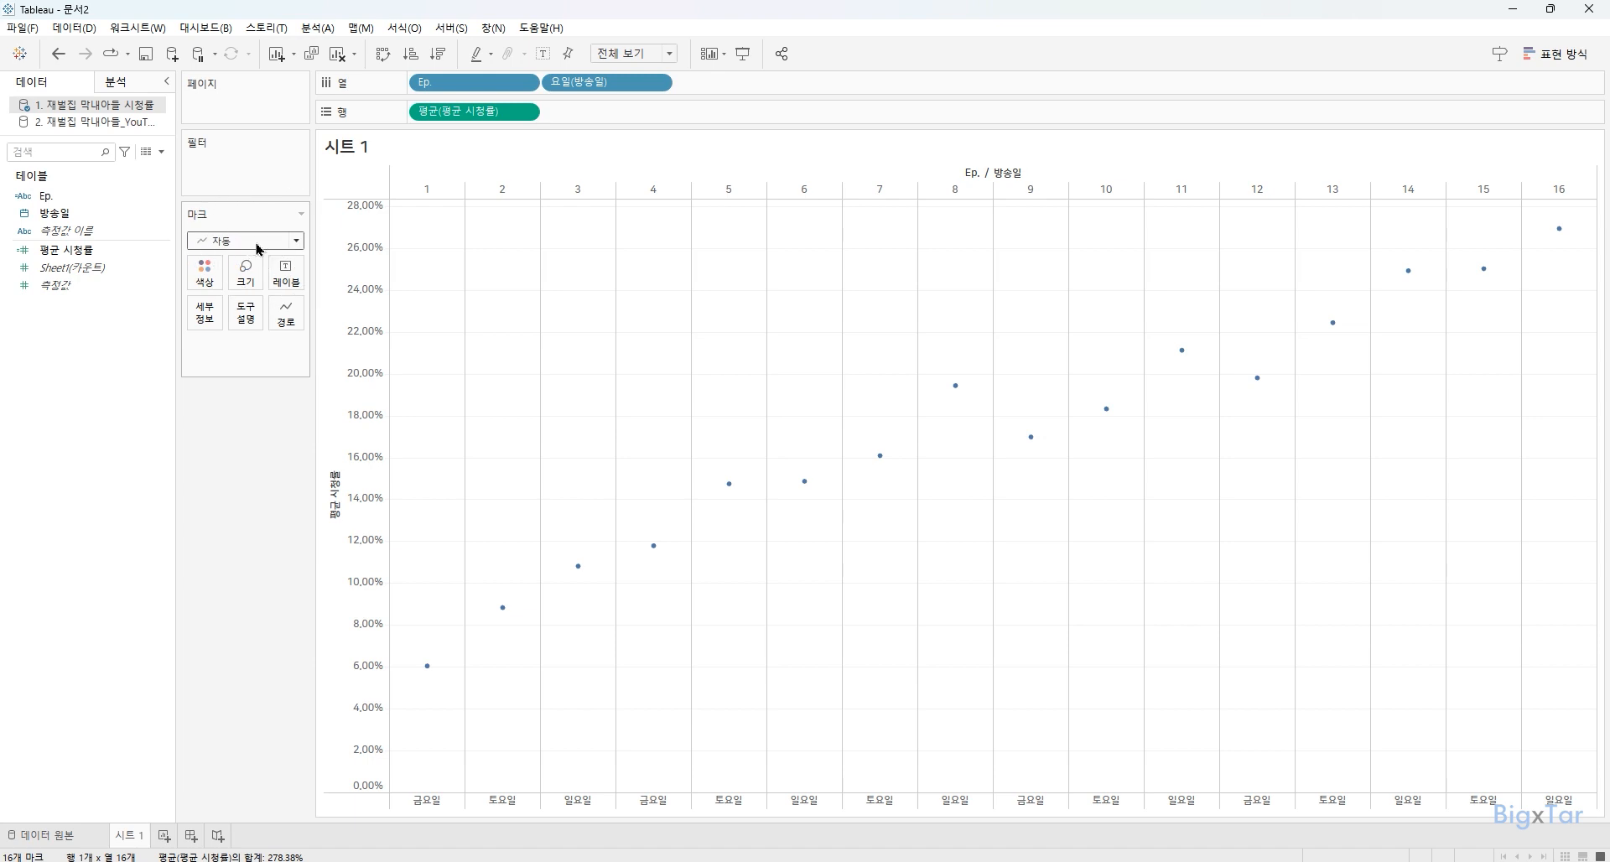
pyautogui.click(35, 218)
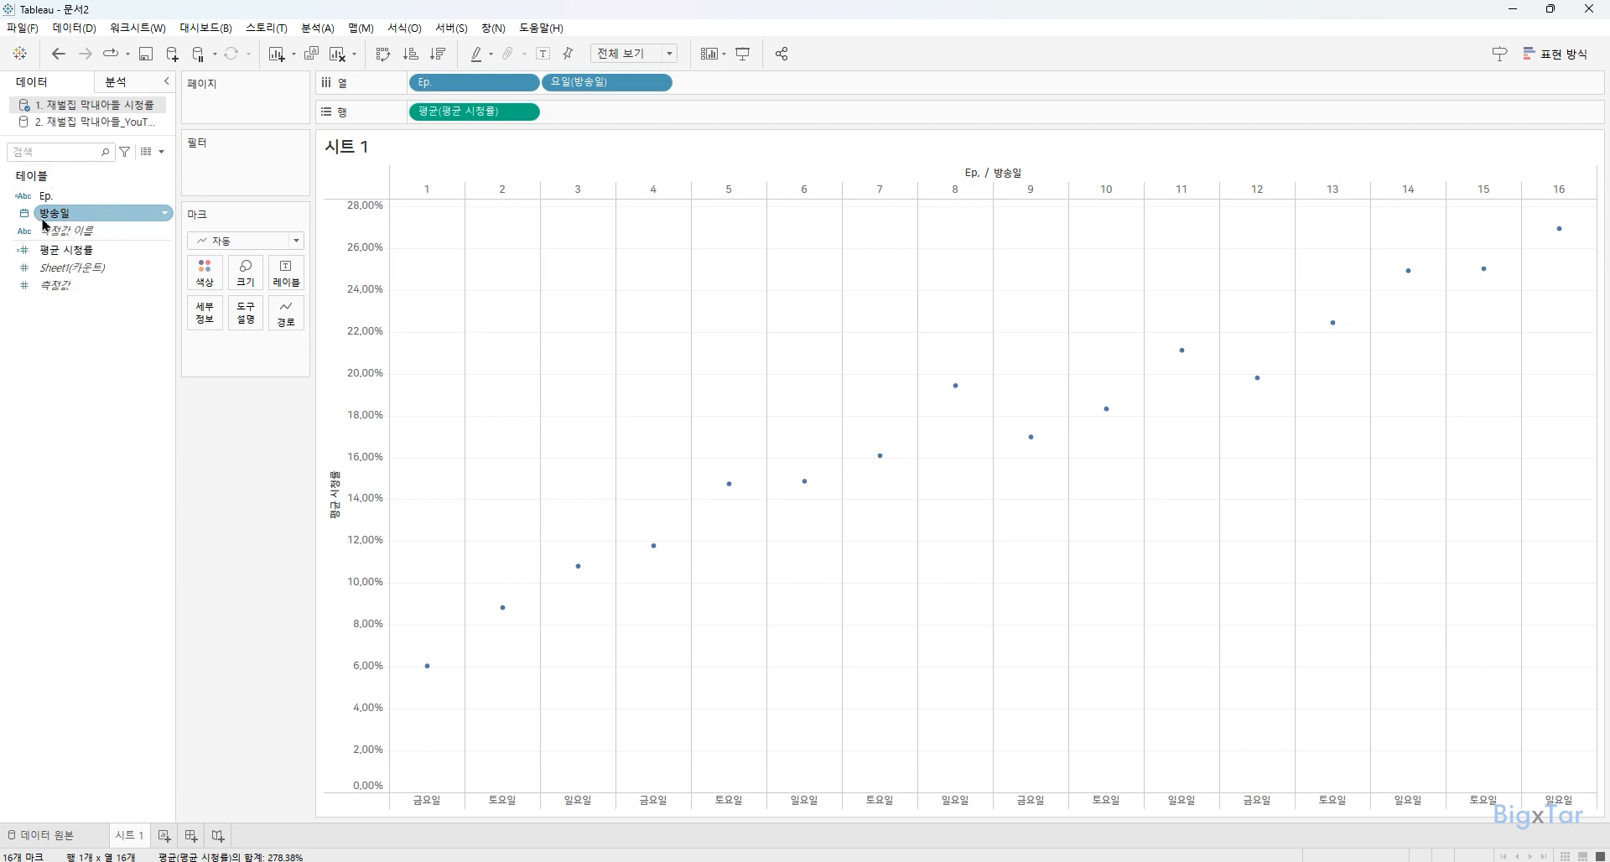
pyautogui.click(236, 246)
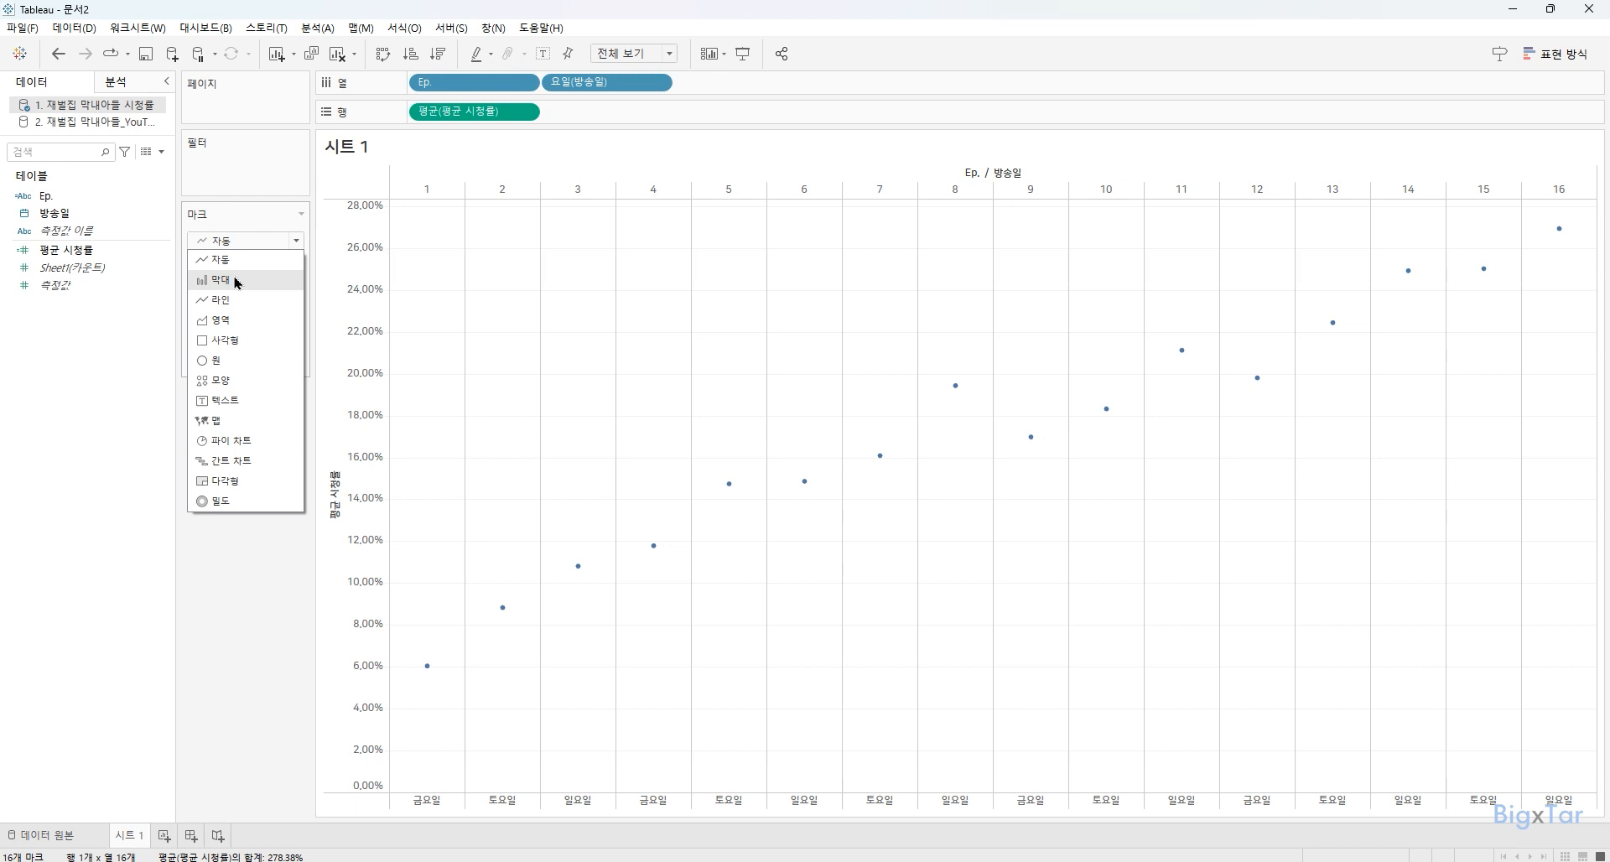
pyautogui.click(221, 280)
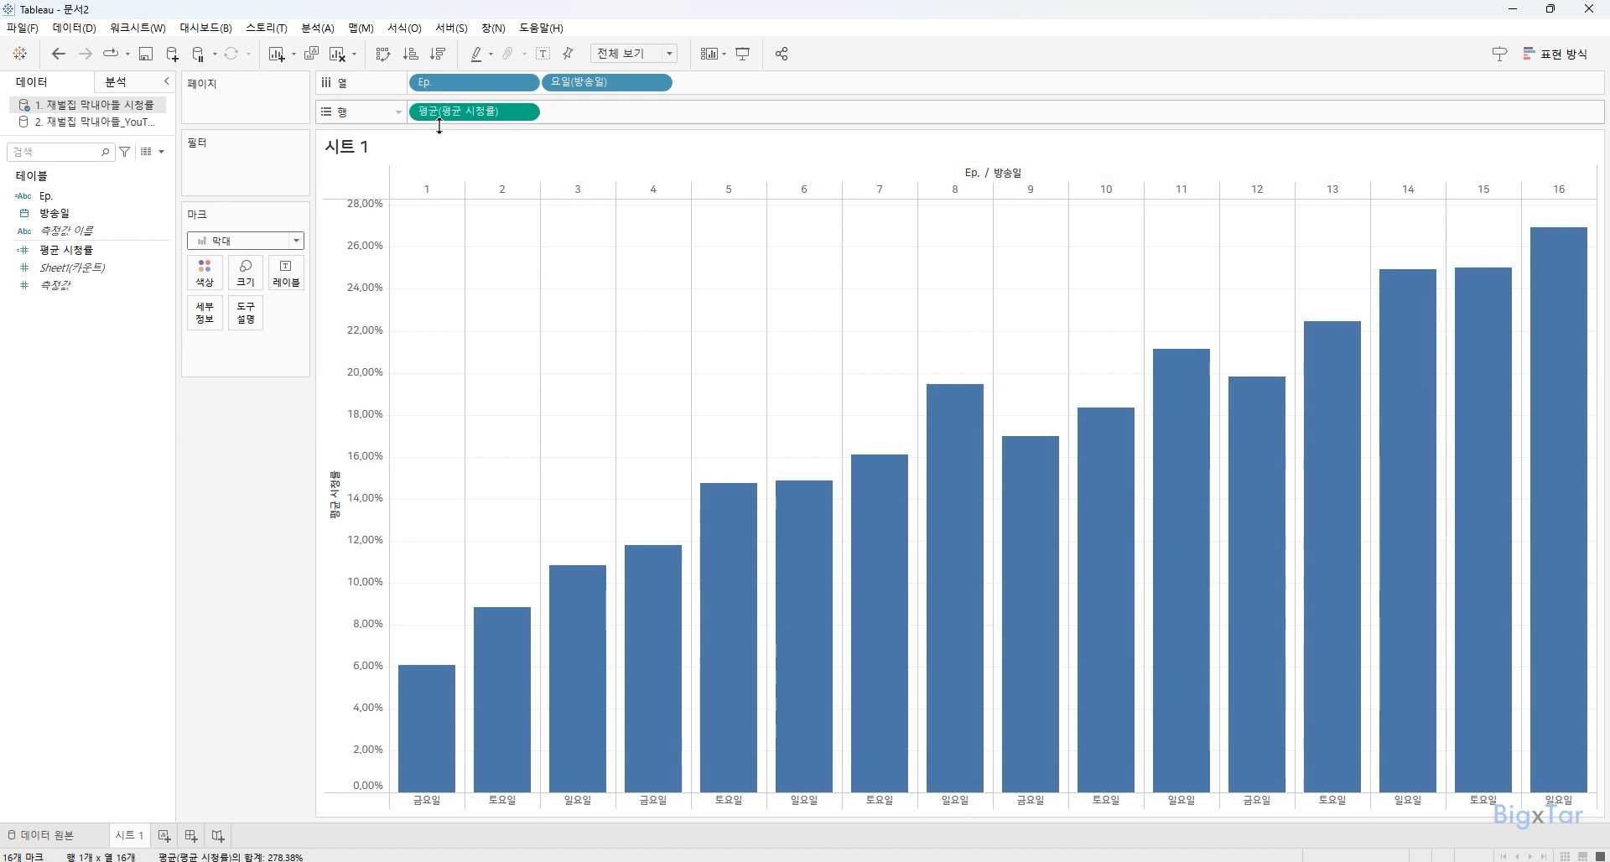
# In the advanced table layout options, turn off showing the innermost level at the bottom of the view when there is a vertical axis.
pyautogui.click(317, 28)
pyautogui.moveTo(380, 268)
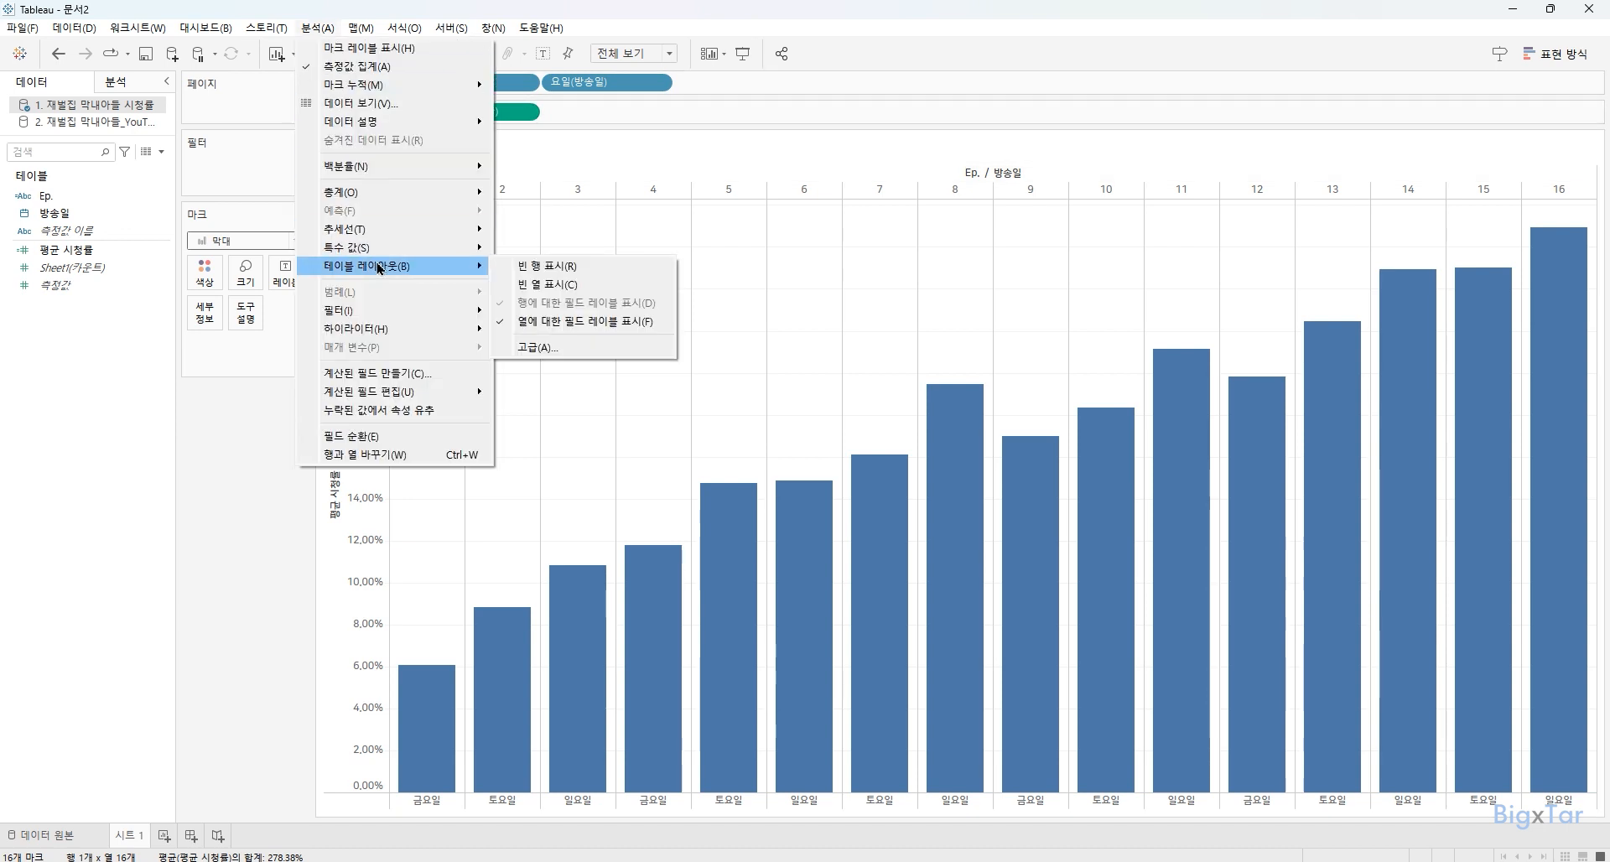
pyautogui.click(559, 353)
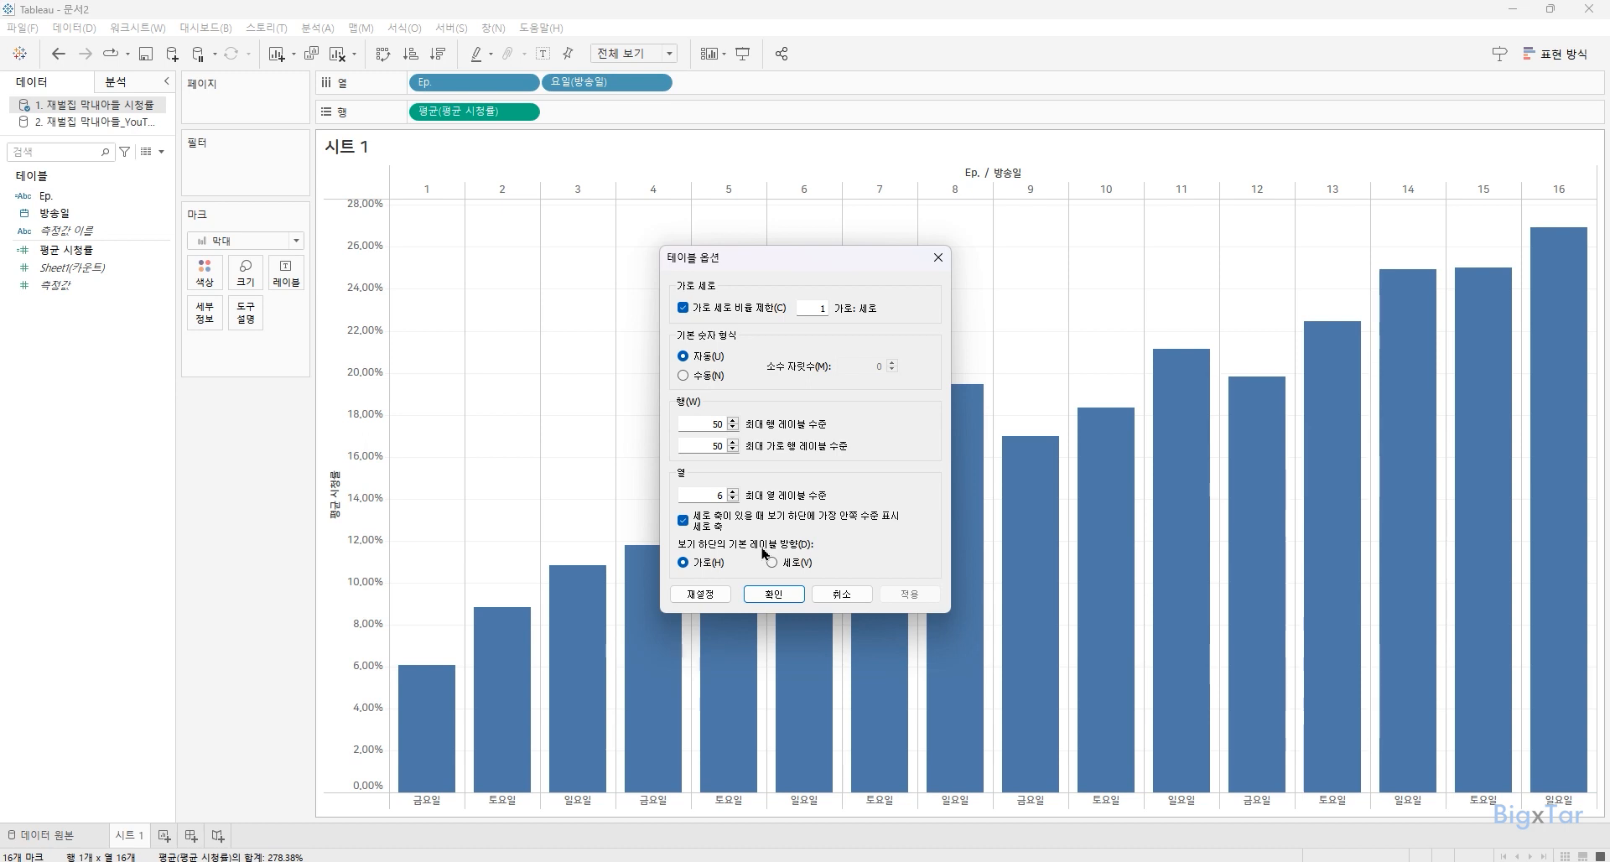
pyautogui.click(683, 521)
pyautogui.click(764, 596)
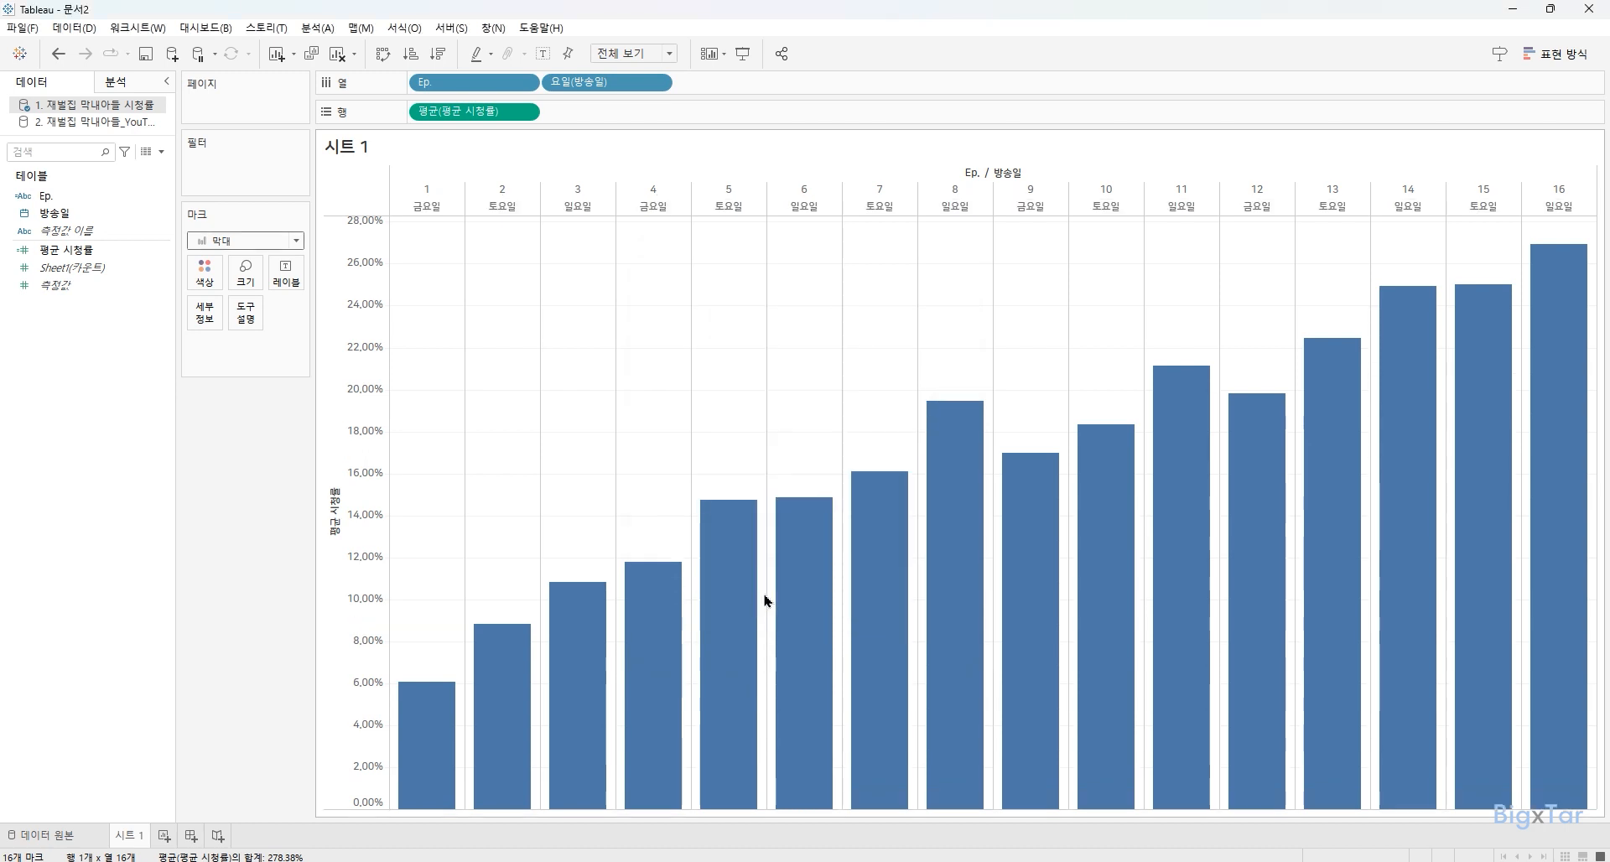
pyautogui.moveTo(758, 601)
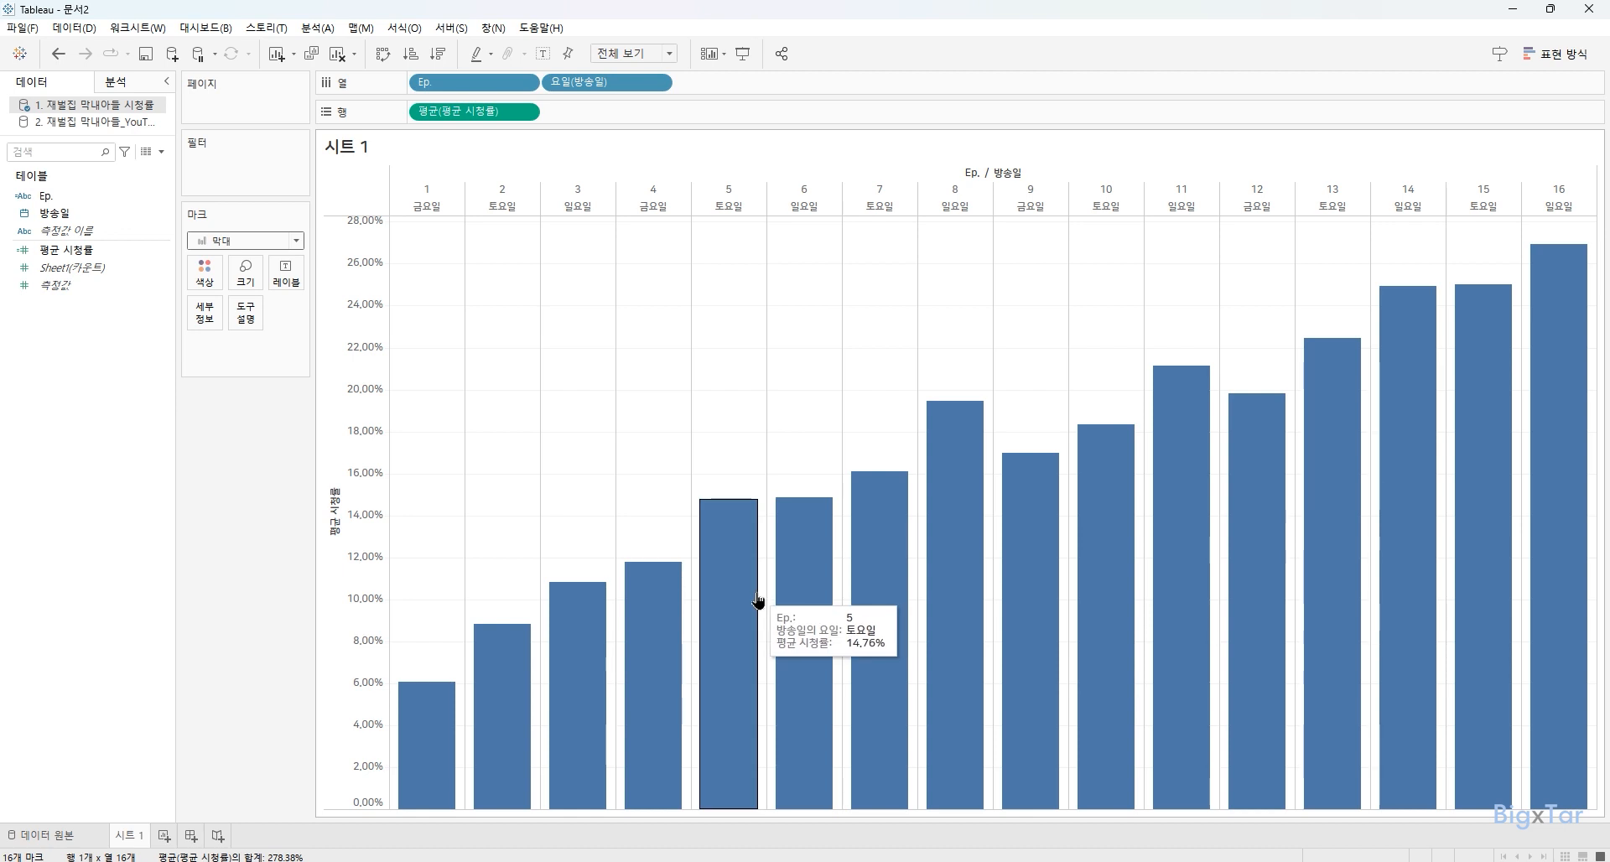
# Format the 요일(방송일) header dates as abbreviations (약어).
pyautogui.click(660, 84)
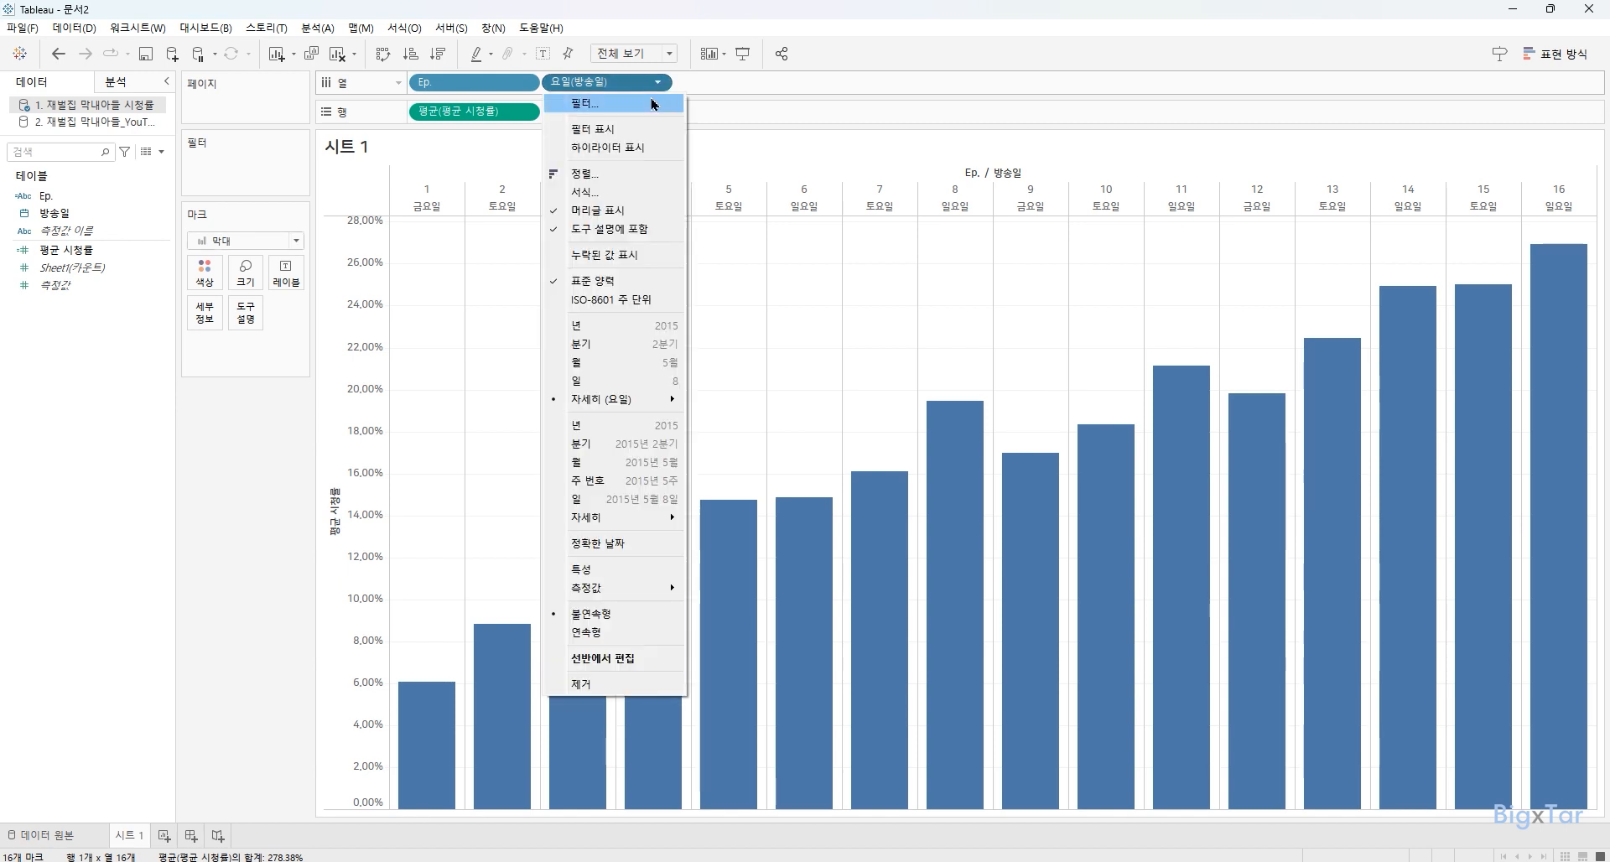
pyautogui.click(613, 194)
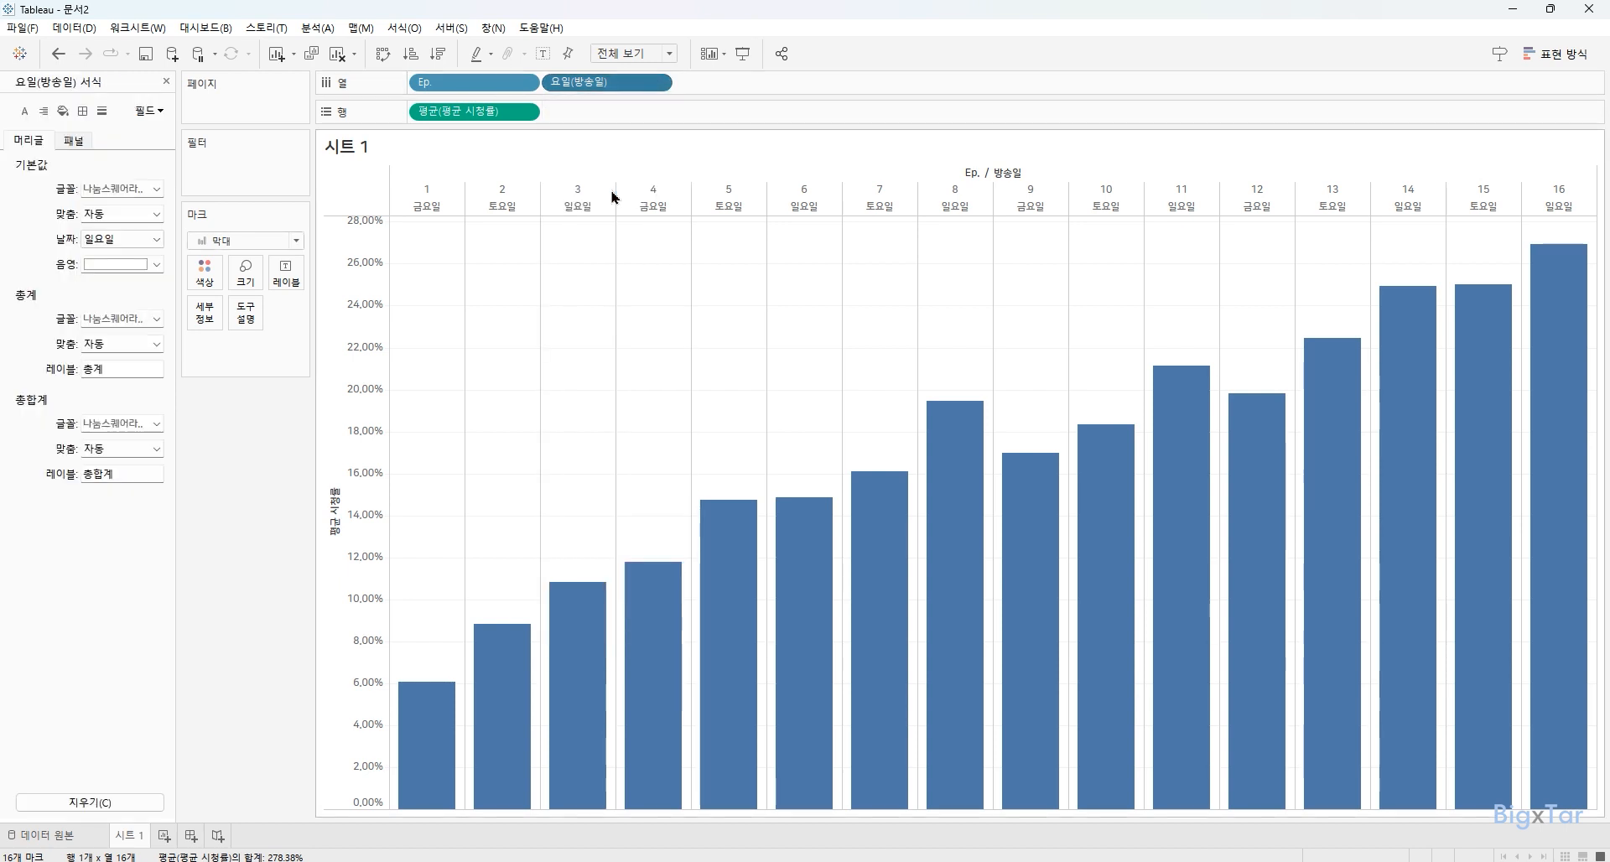
pyautogui.click(594, 87)
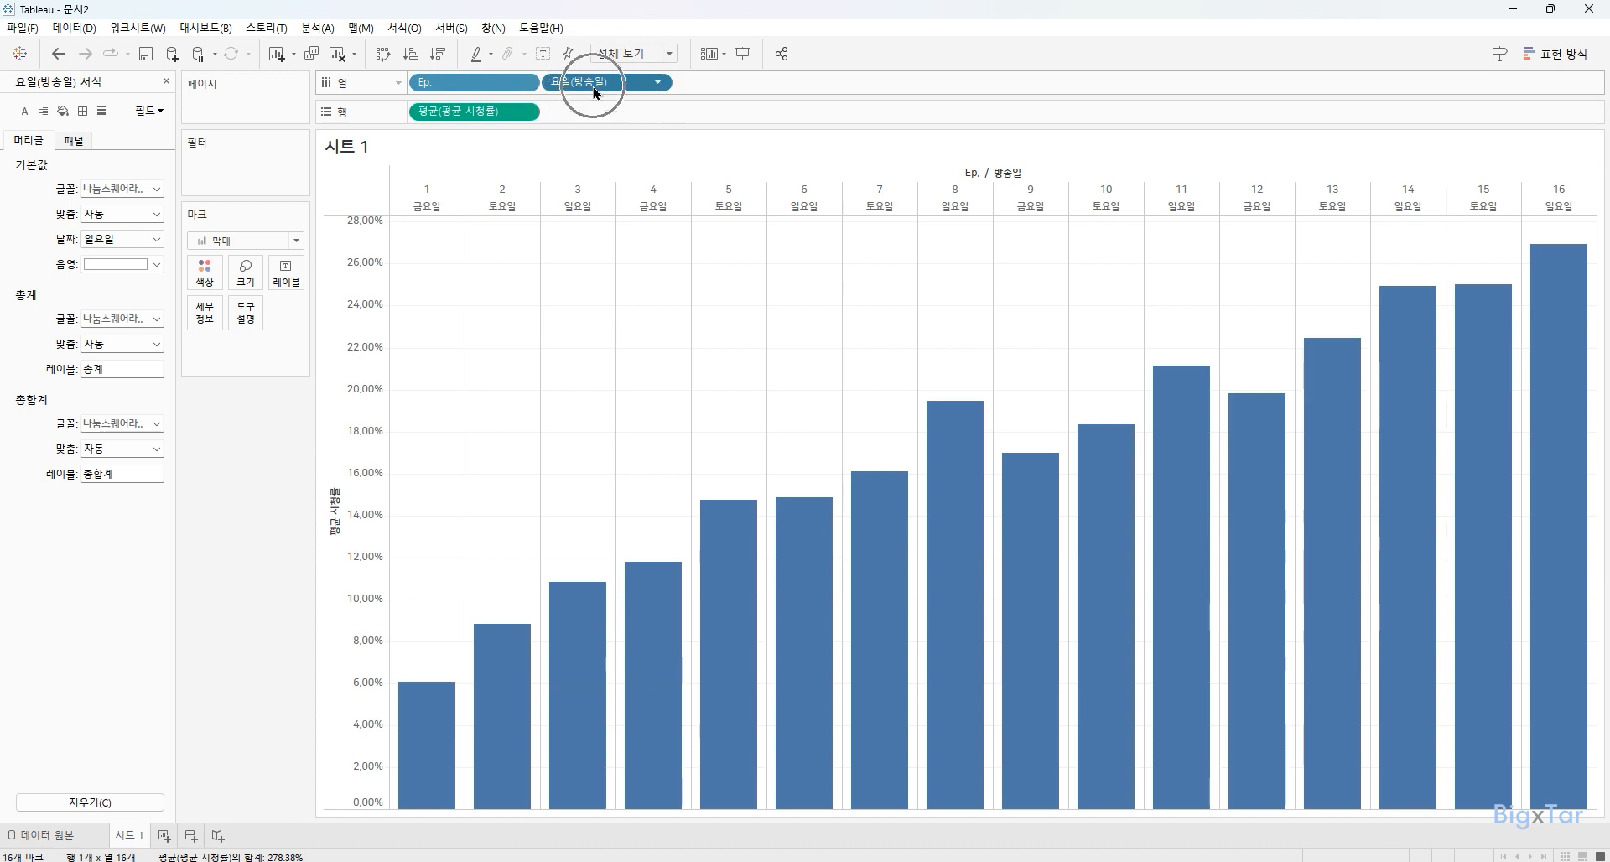
pyautogui.click(28, 151)
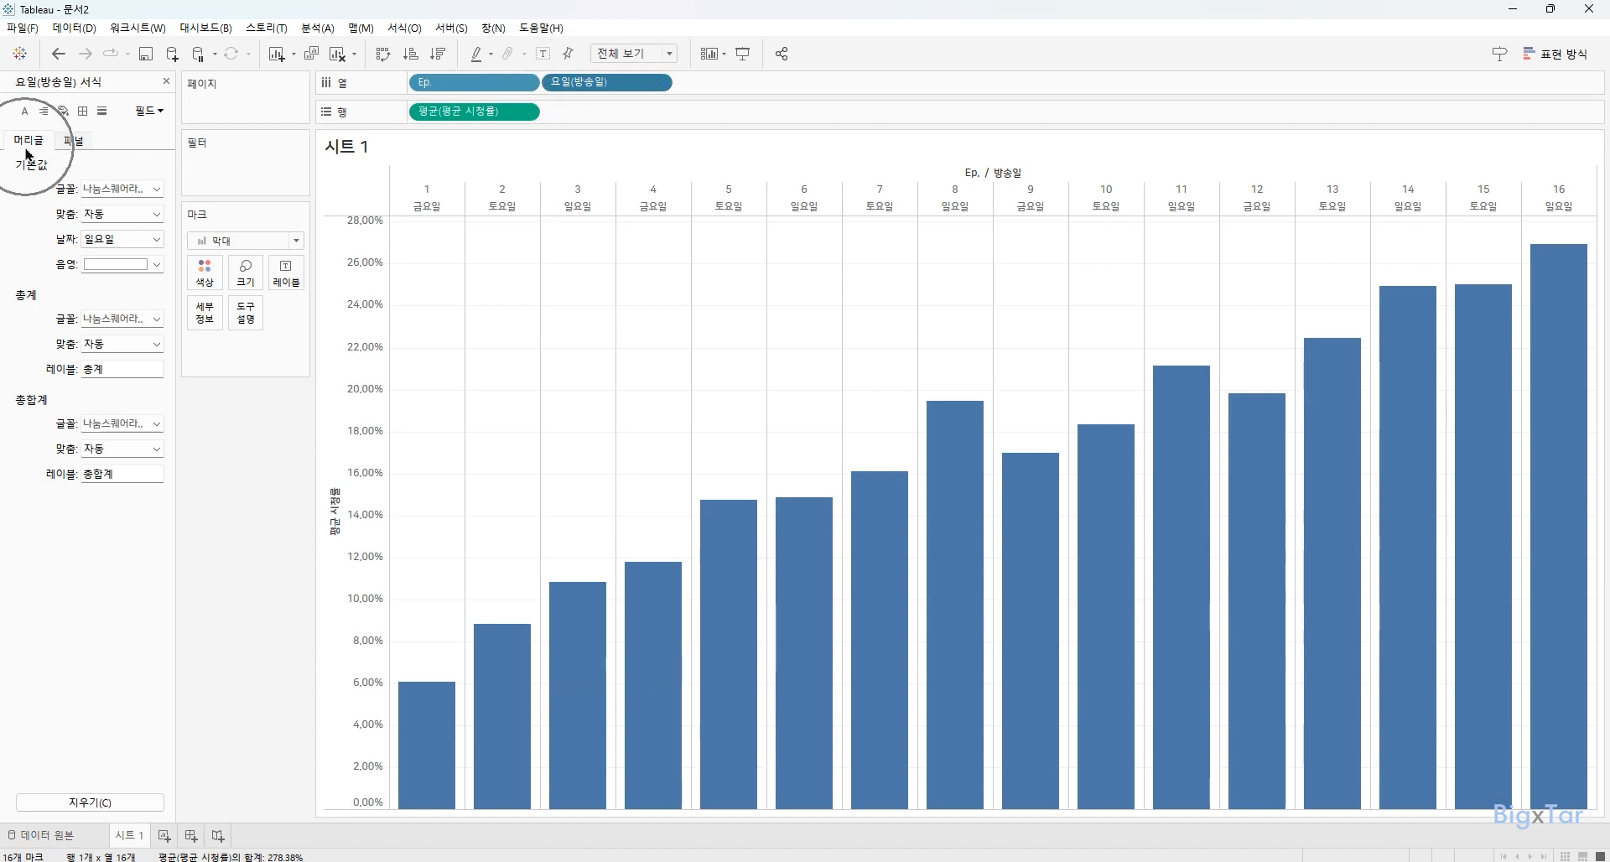
pyautogui.click(105, 241)
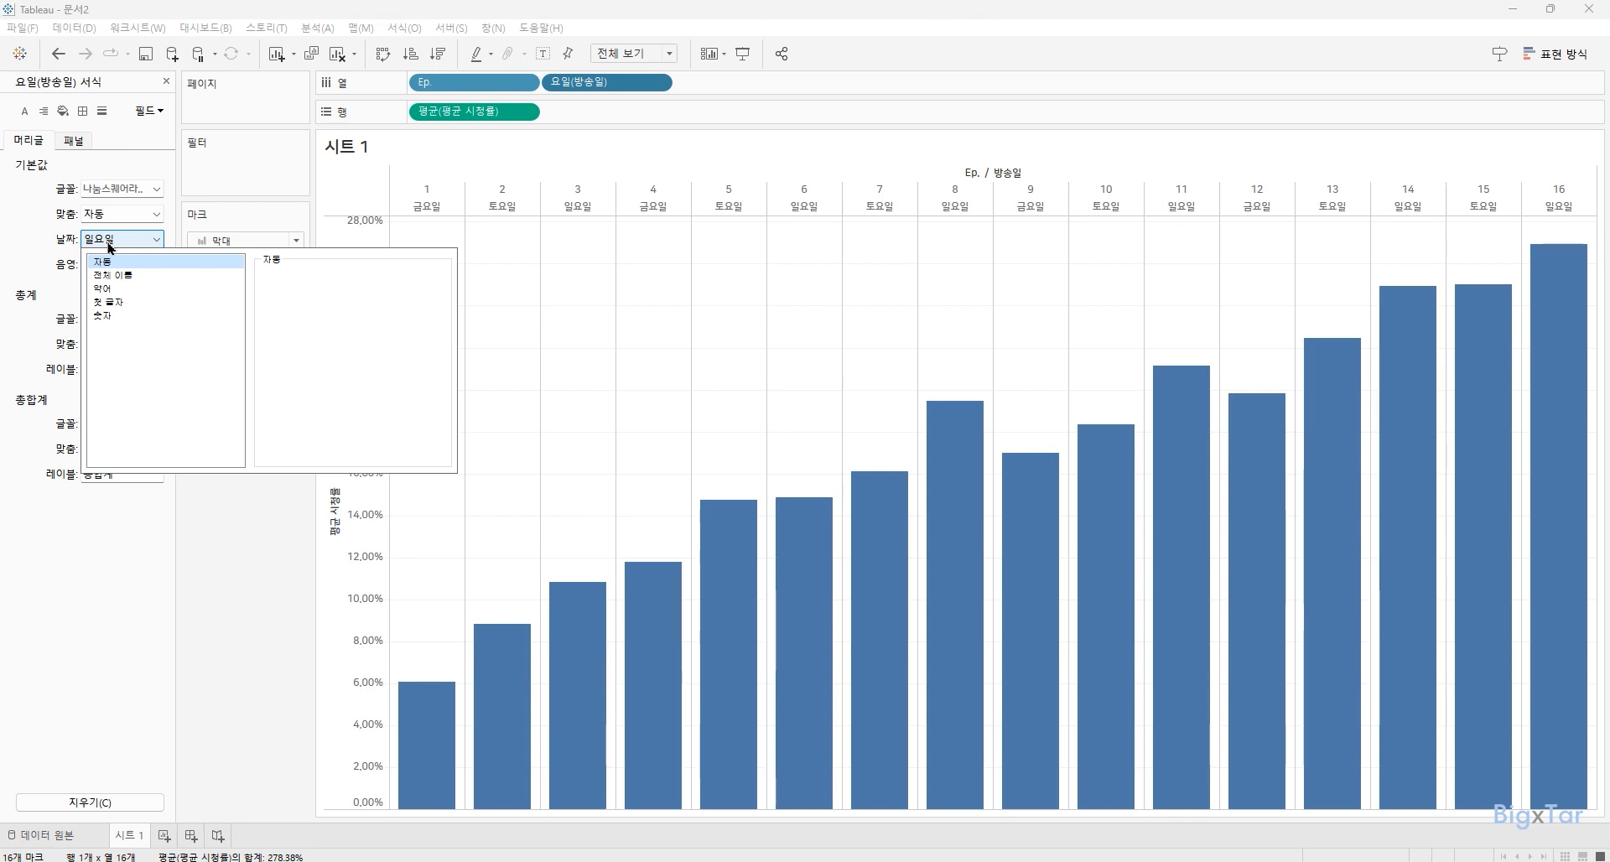
pyautogui.click(116, 289)
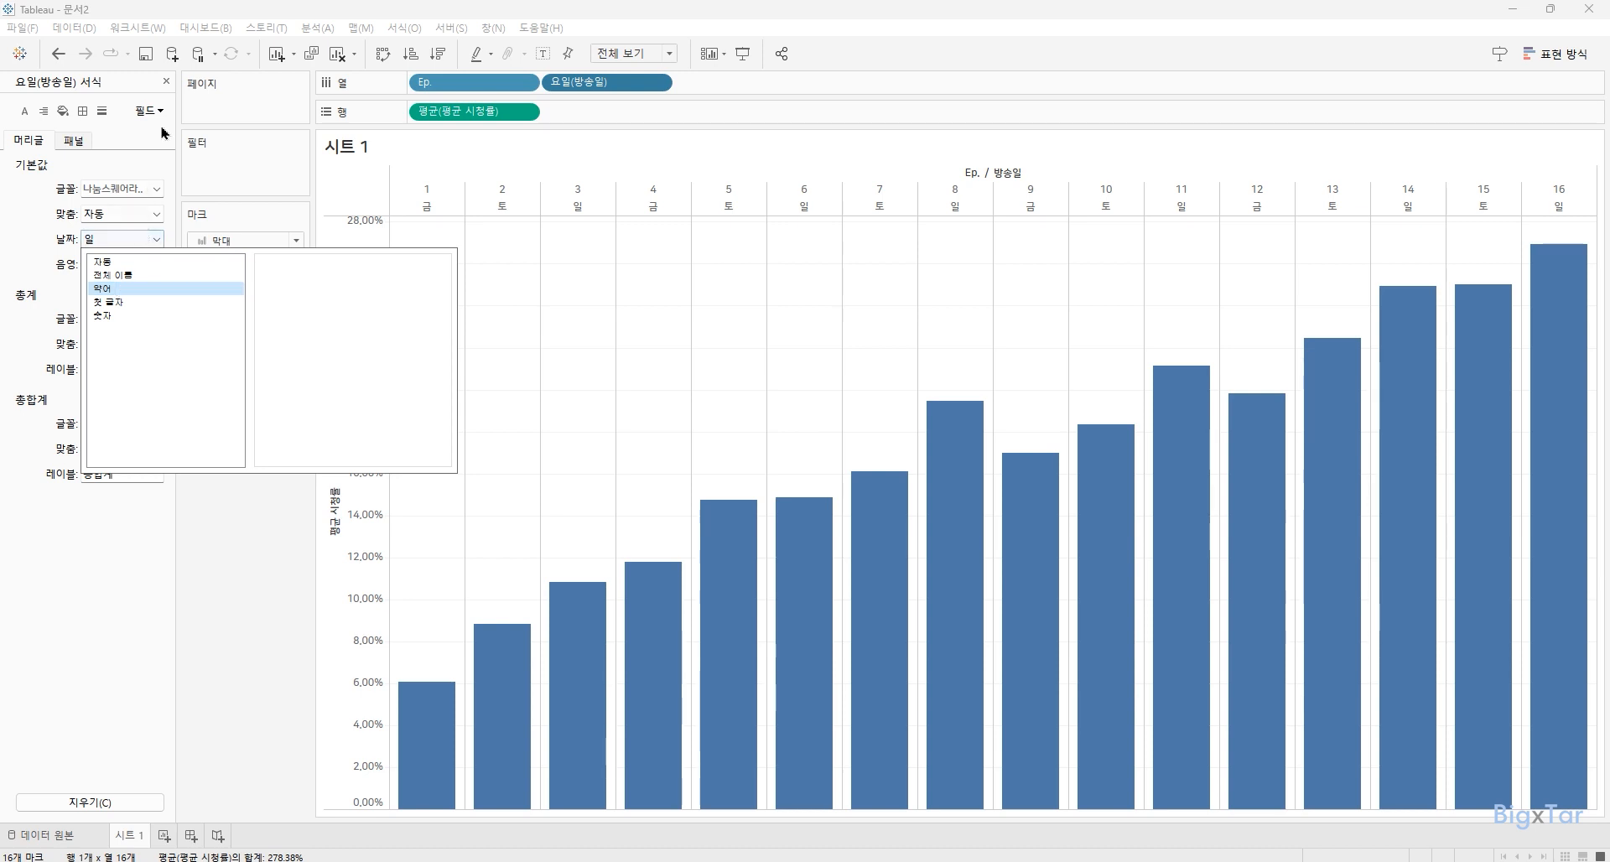
pyautogui.click(167, 81)
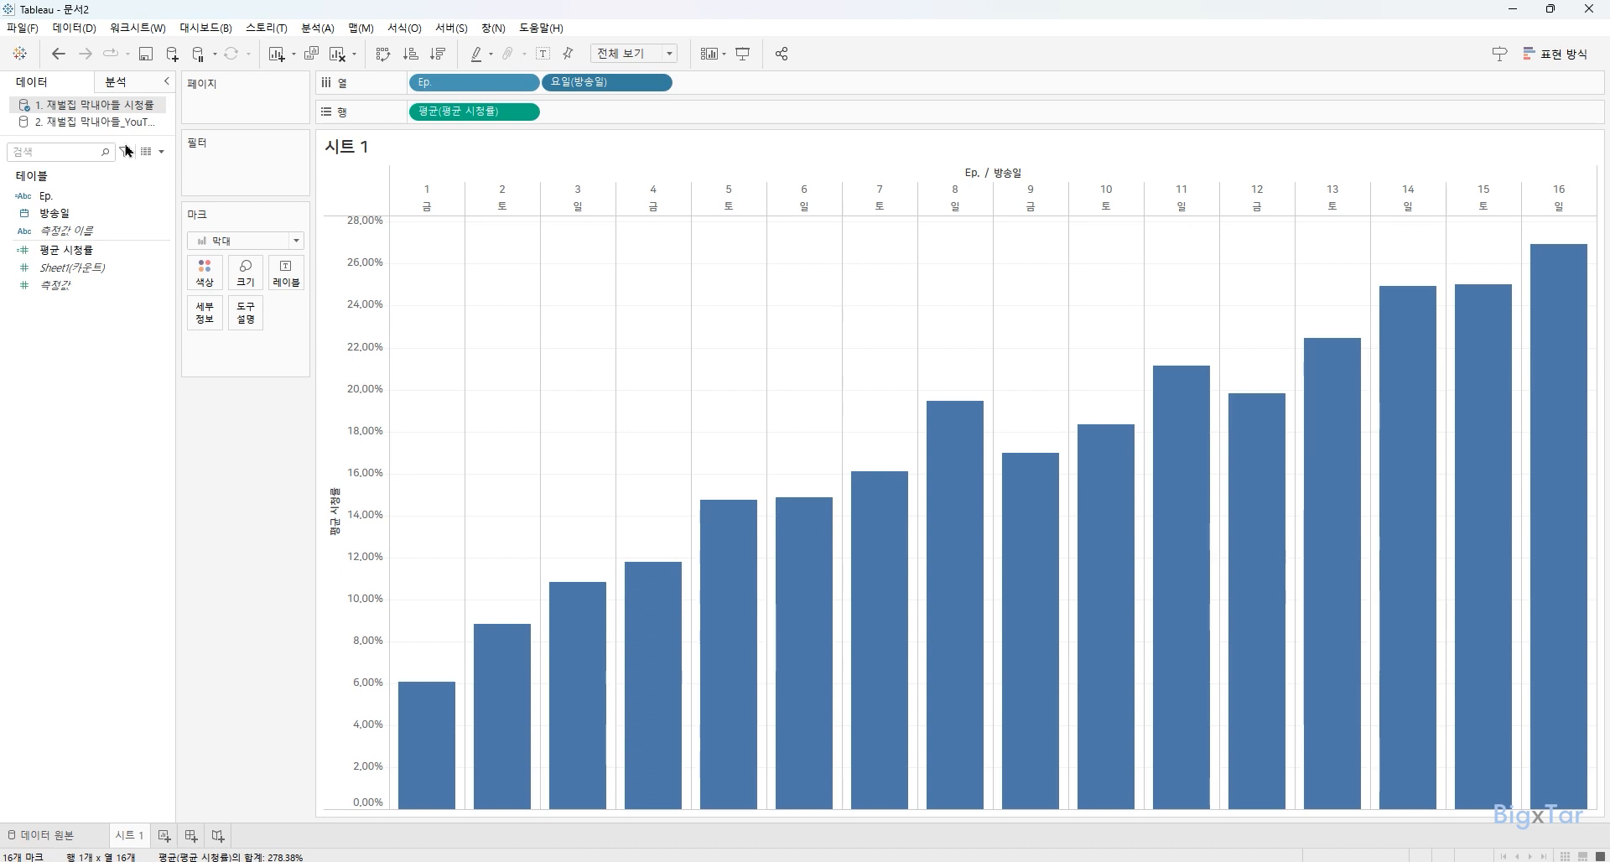
# Label the bars with 평균 시청률 and add an average line (평균 라인) across the whole chart.
pyautogui.moveTo(84, 250); pyautogui.dragTo(286, 275)
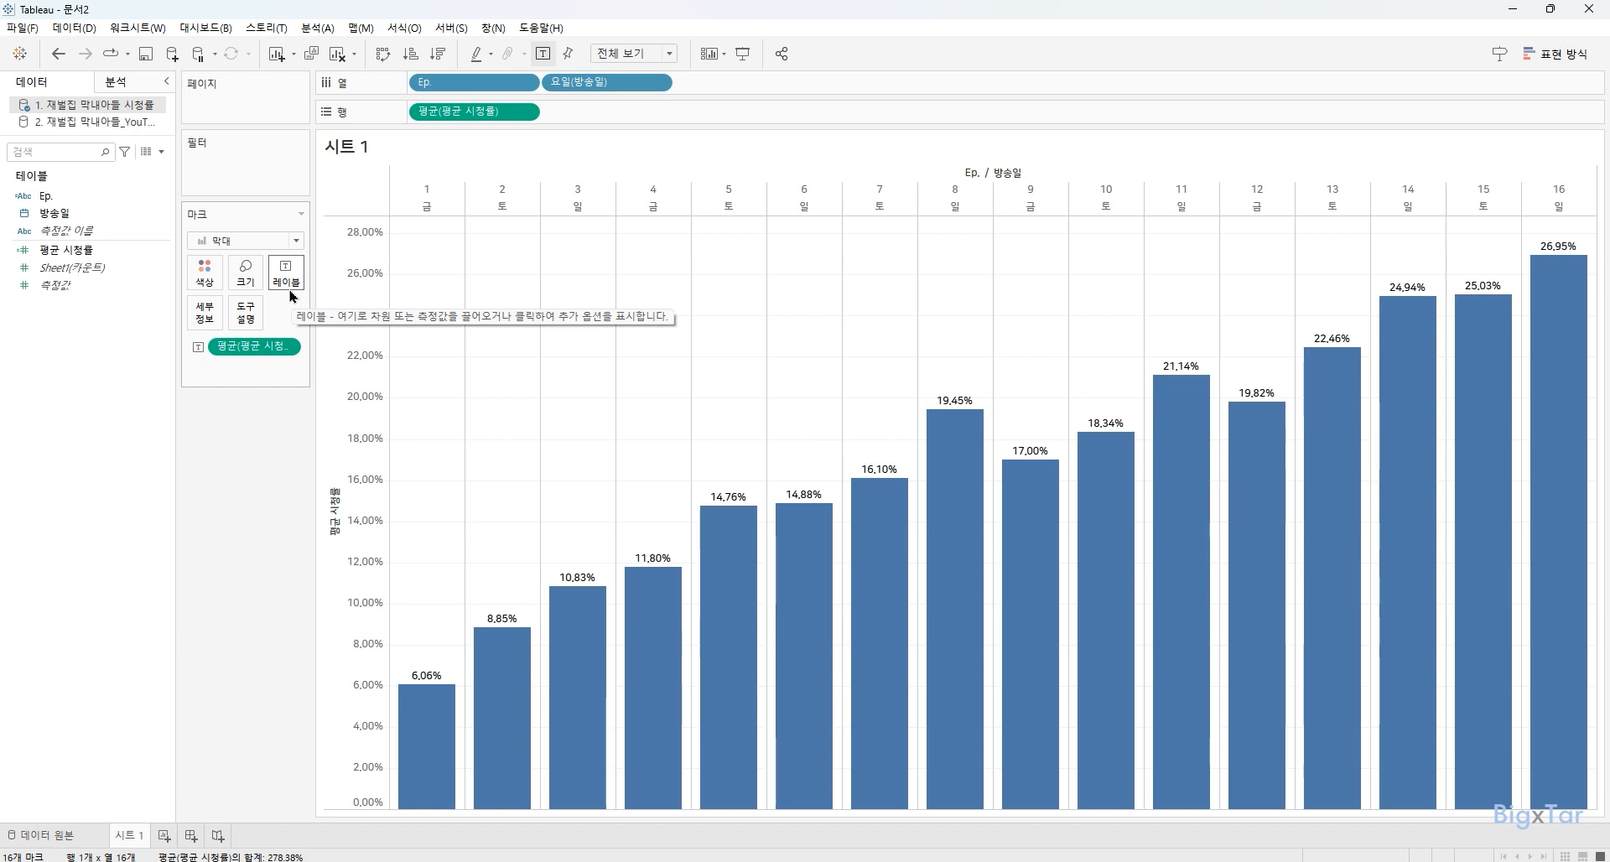
pyautogui.click(128, 97)
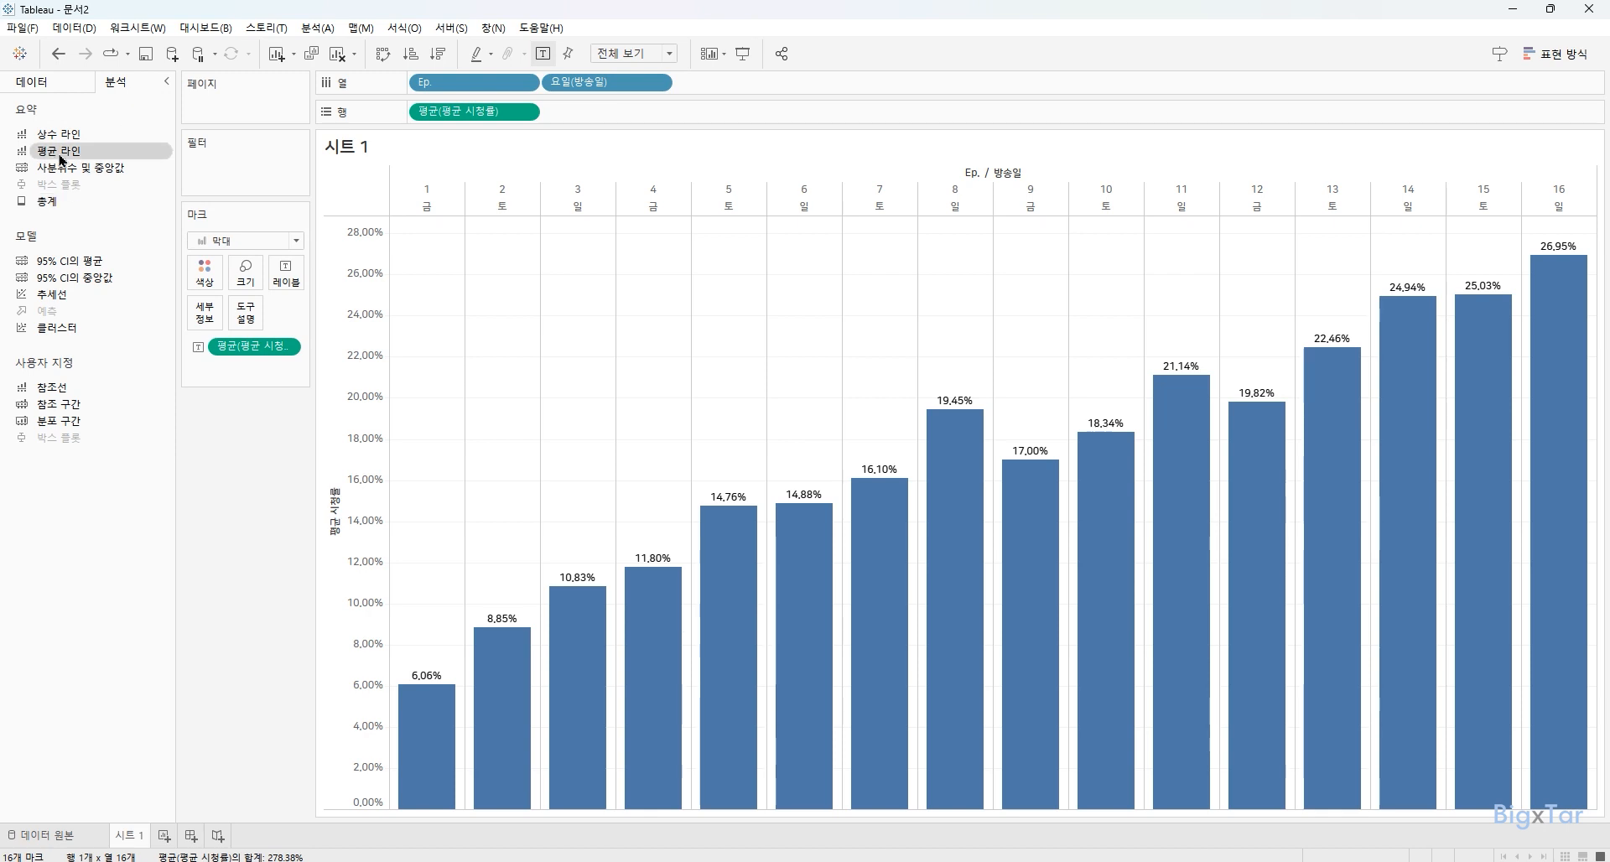
pyautogui.moveTo(60, 159); pyautogui.dragTo(467, 221)
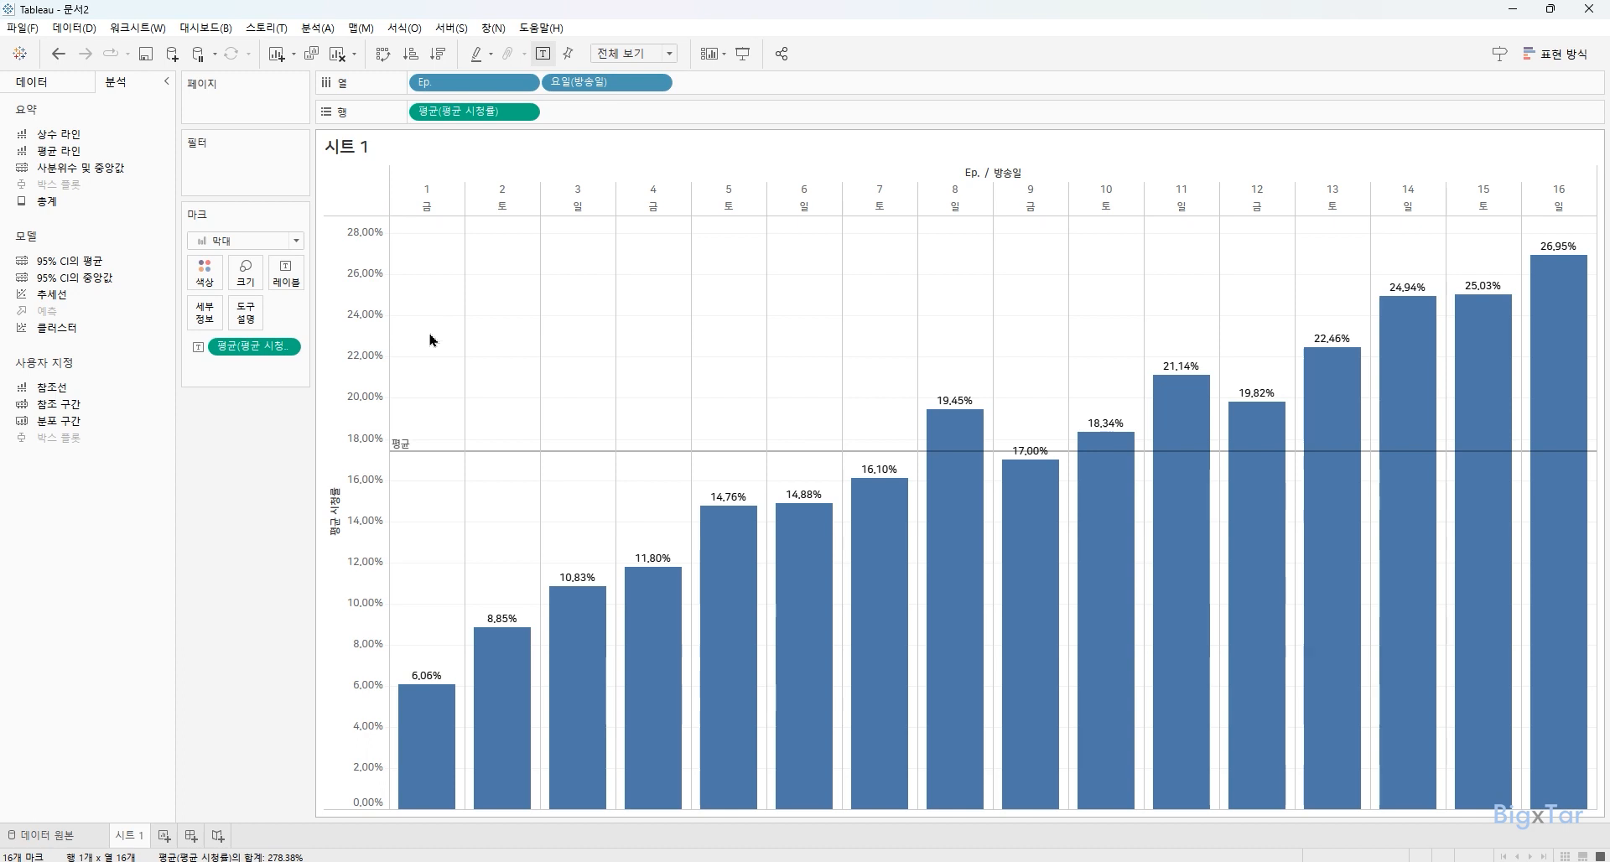
pyautogui.moveTo(421, 454)
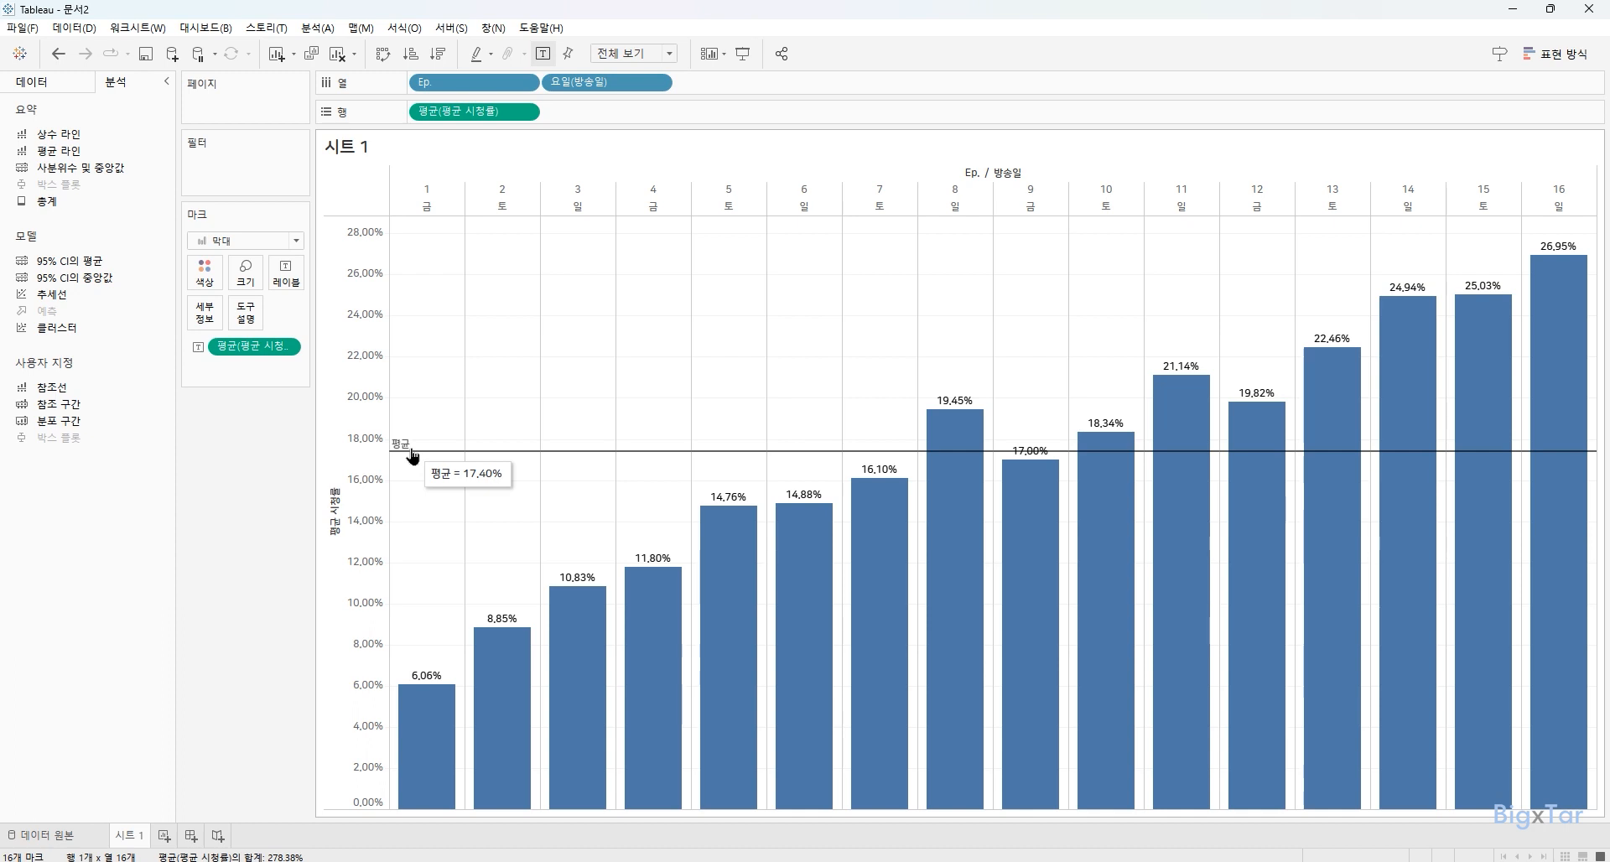
# Edit the average line's label to the custom text <계산>=<값>.
pyautogui.rightClick(411, 456)
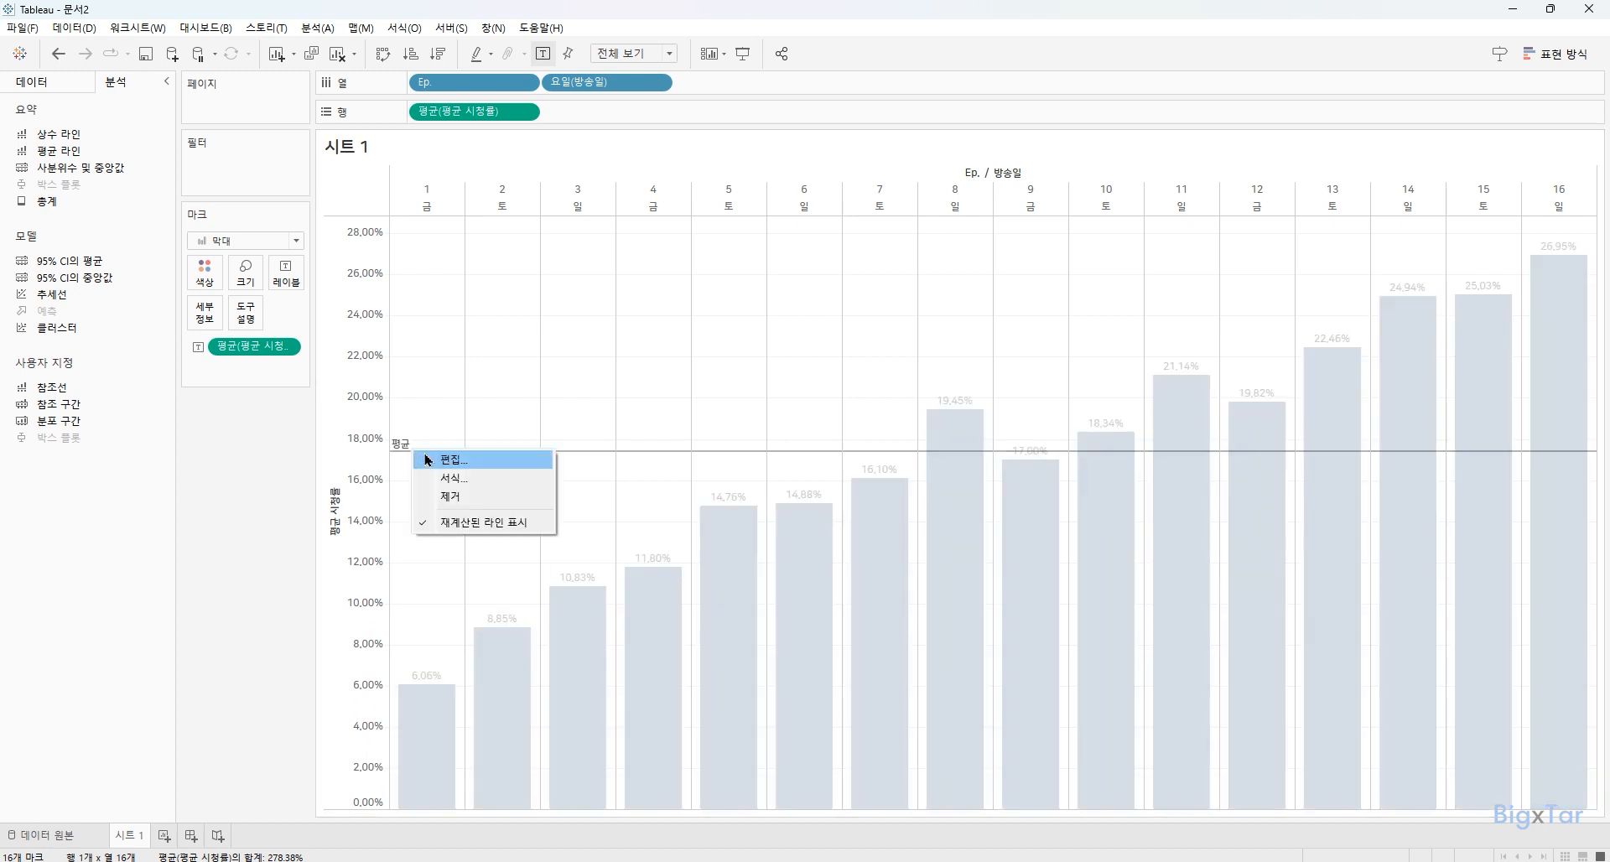
pyautogui.click(428, 461)
pyautogui.click(741, 385)
pyautogui.click(738, 426)
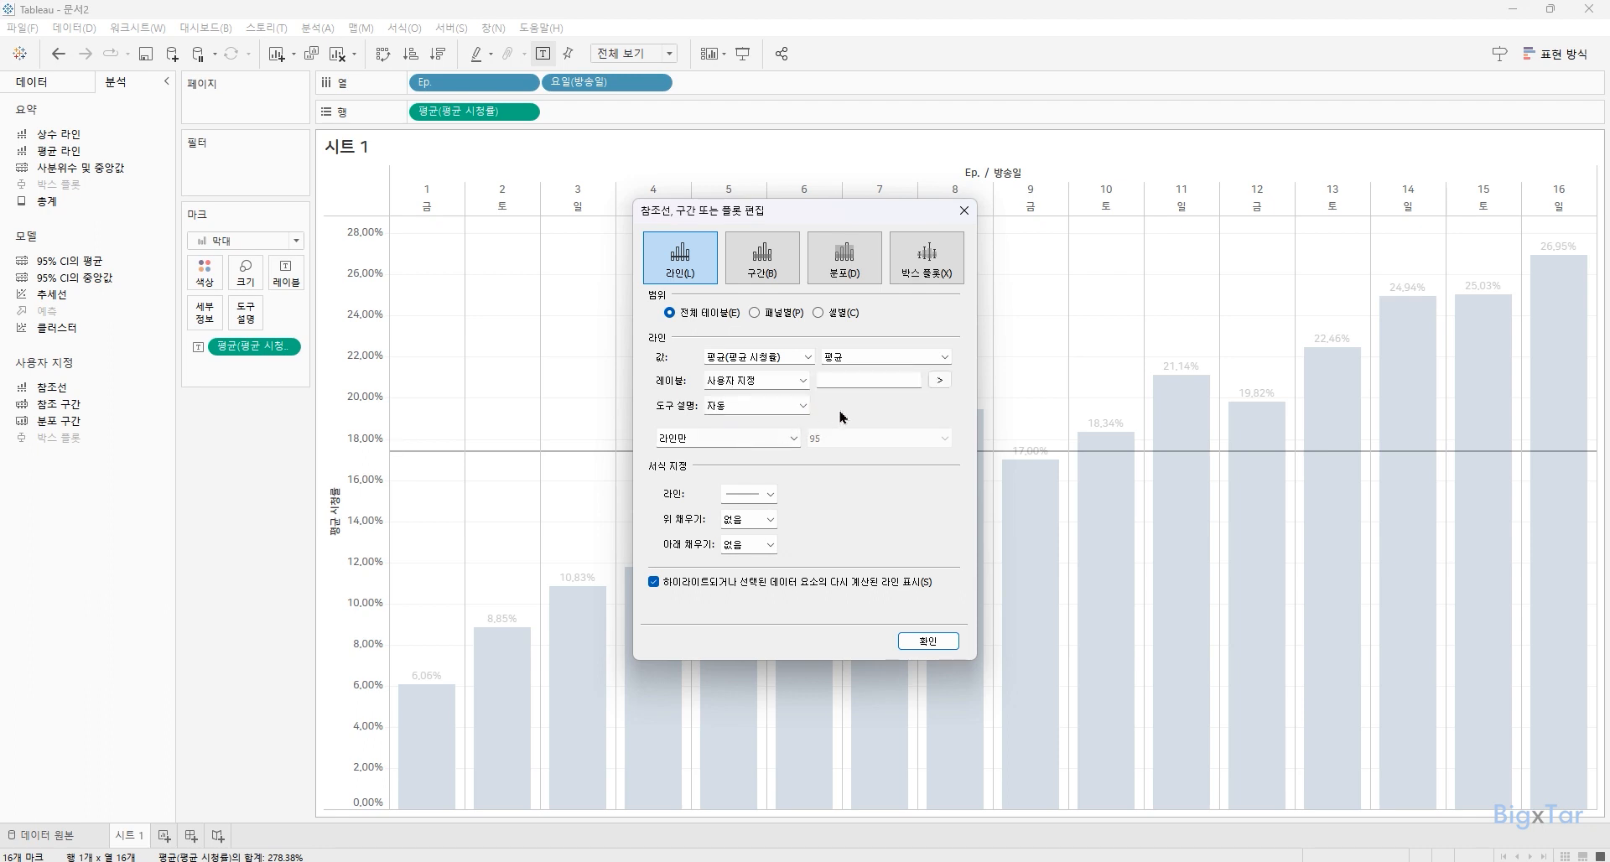
pyautogui.click(939, 379)
pyautogui.click(953, 443)
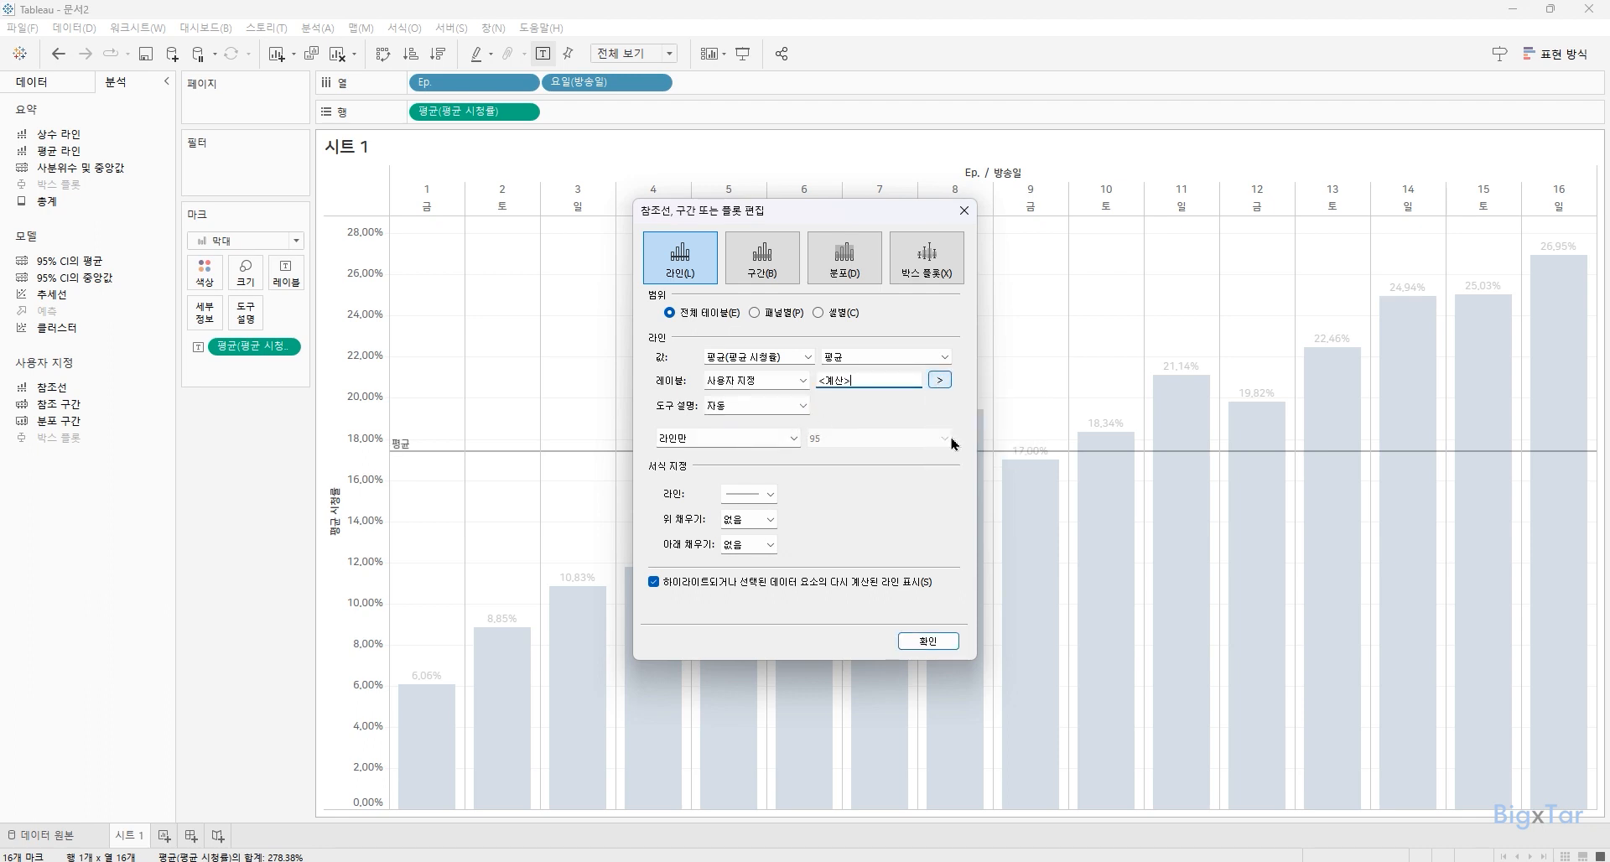
pyautogui.write('=')
pyautogui.click(940, 380)
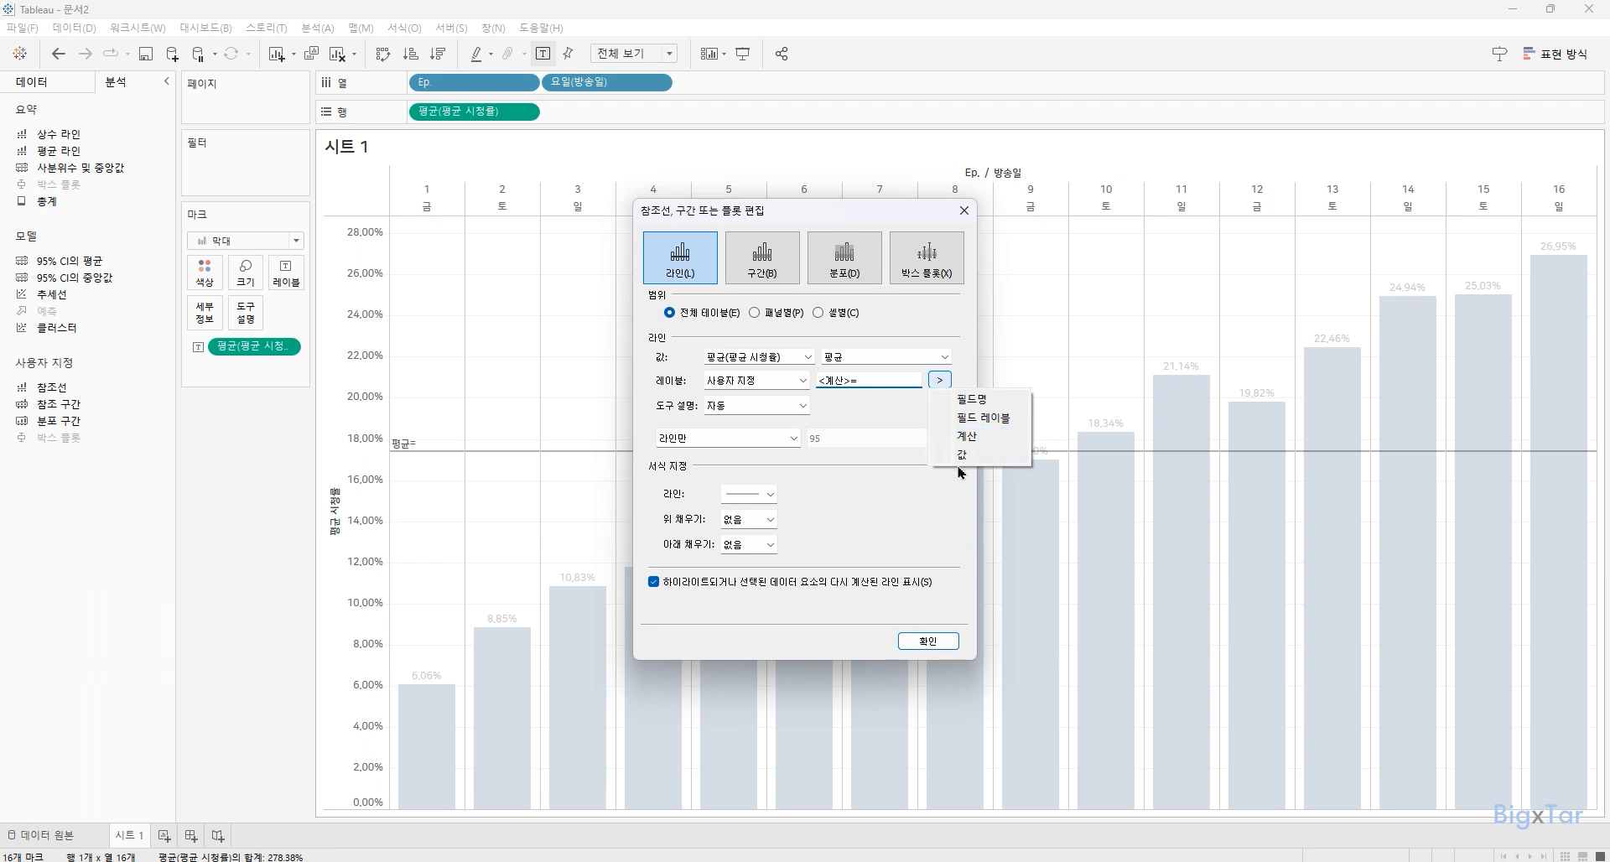
pyautogui.click(961, 457)
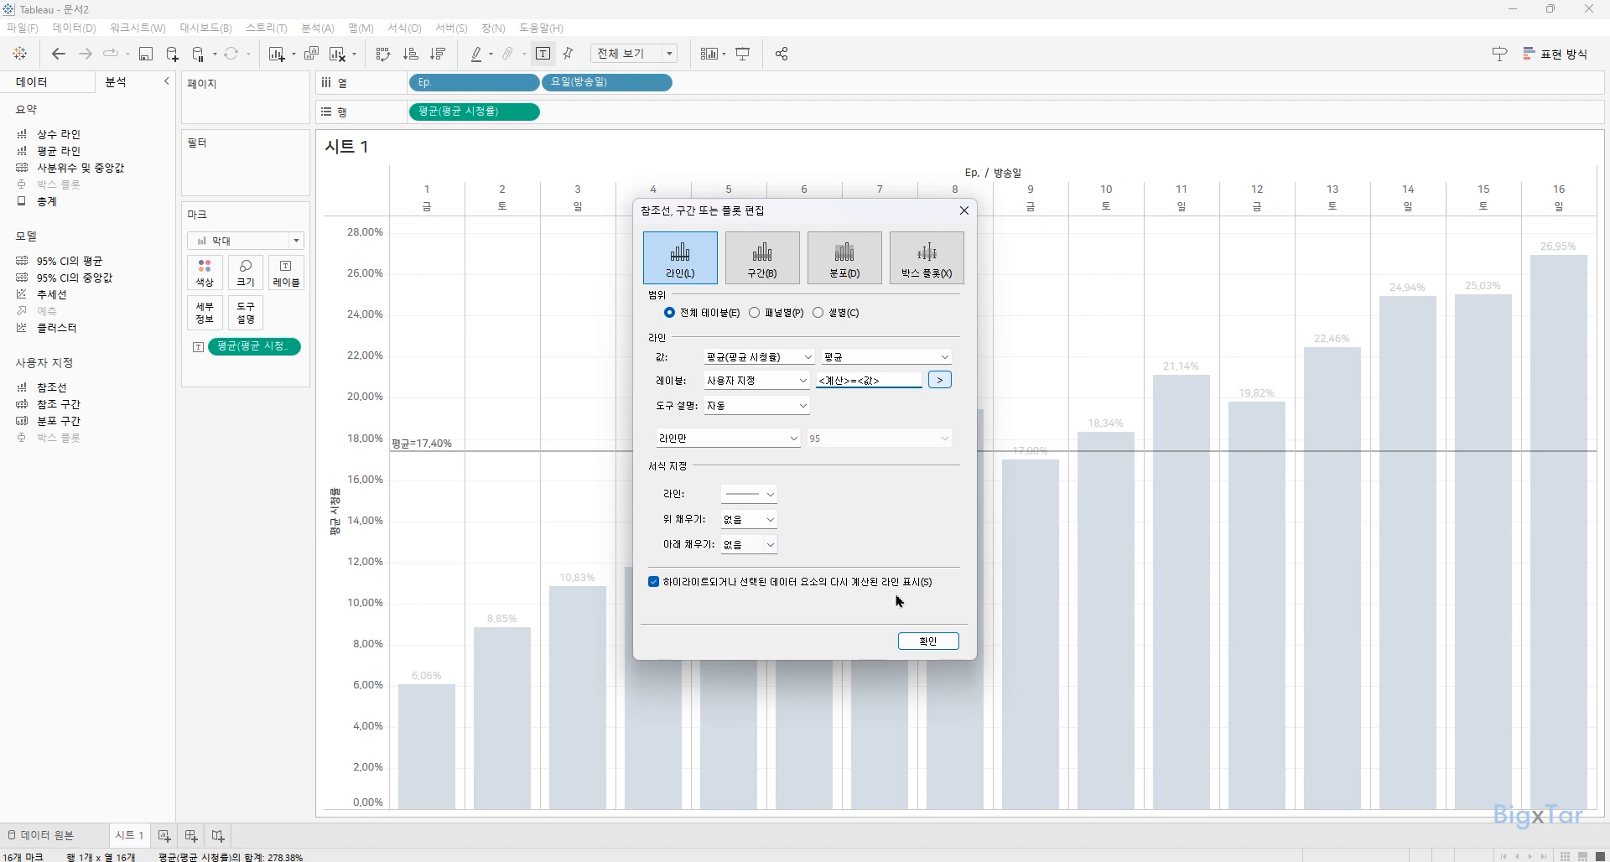
pyautogui.click(924, 643)
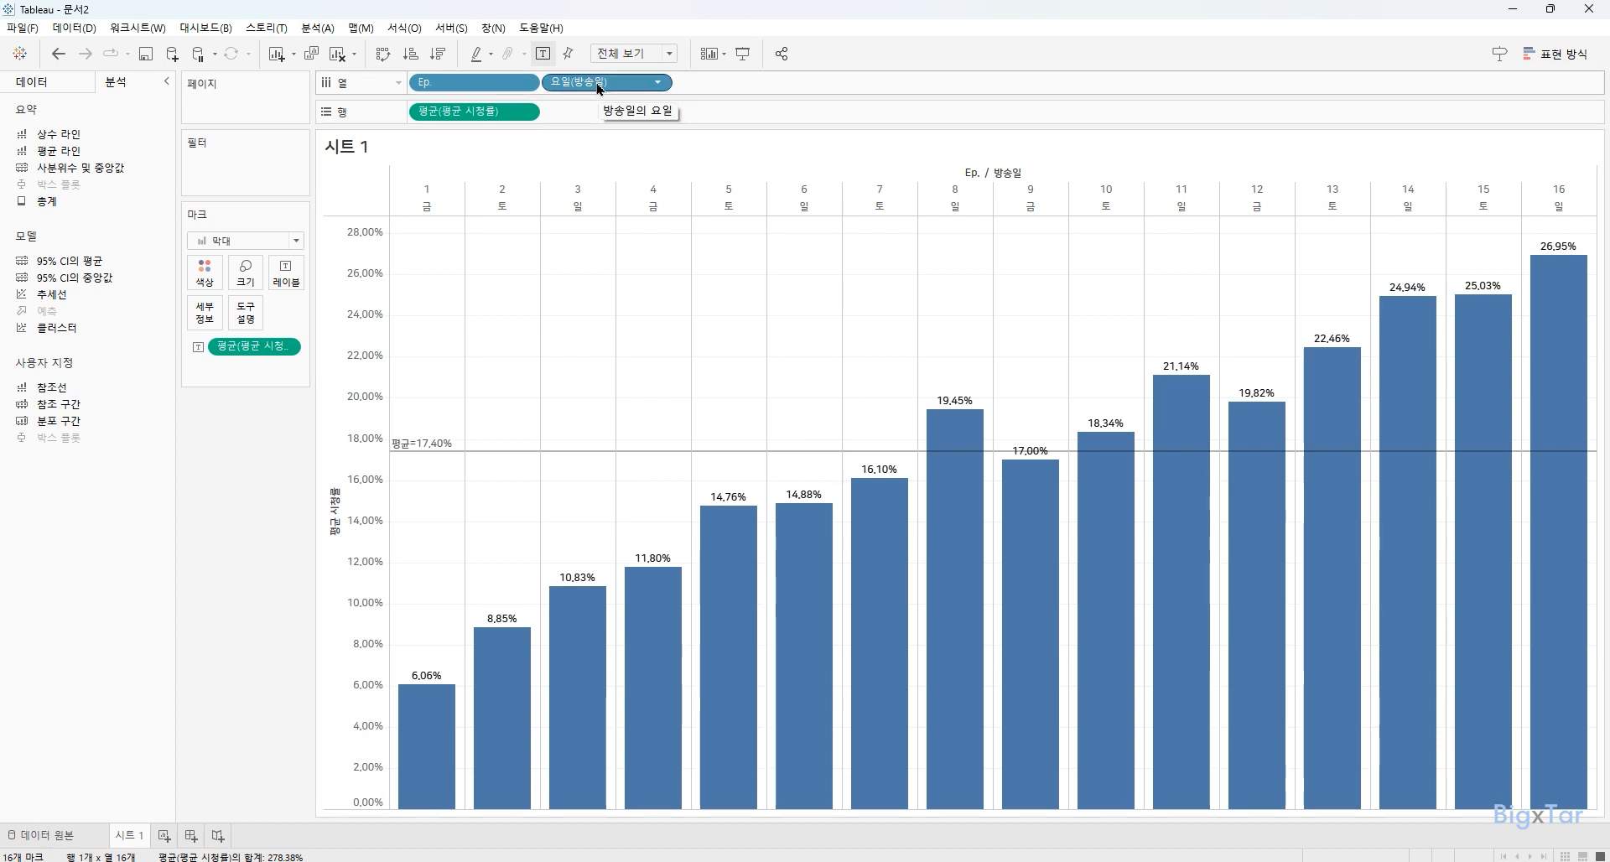
# Colour the bars by 요일(방송일) and reorder the colour legend to 금, 토, 일.
pyautogui.moveTo(600, 85); pyautogui.dragTo(210, 275)
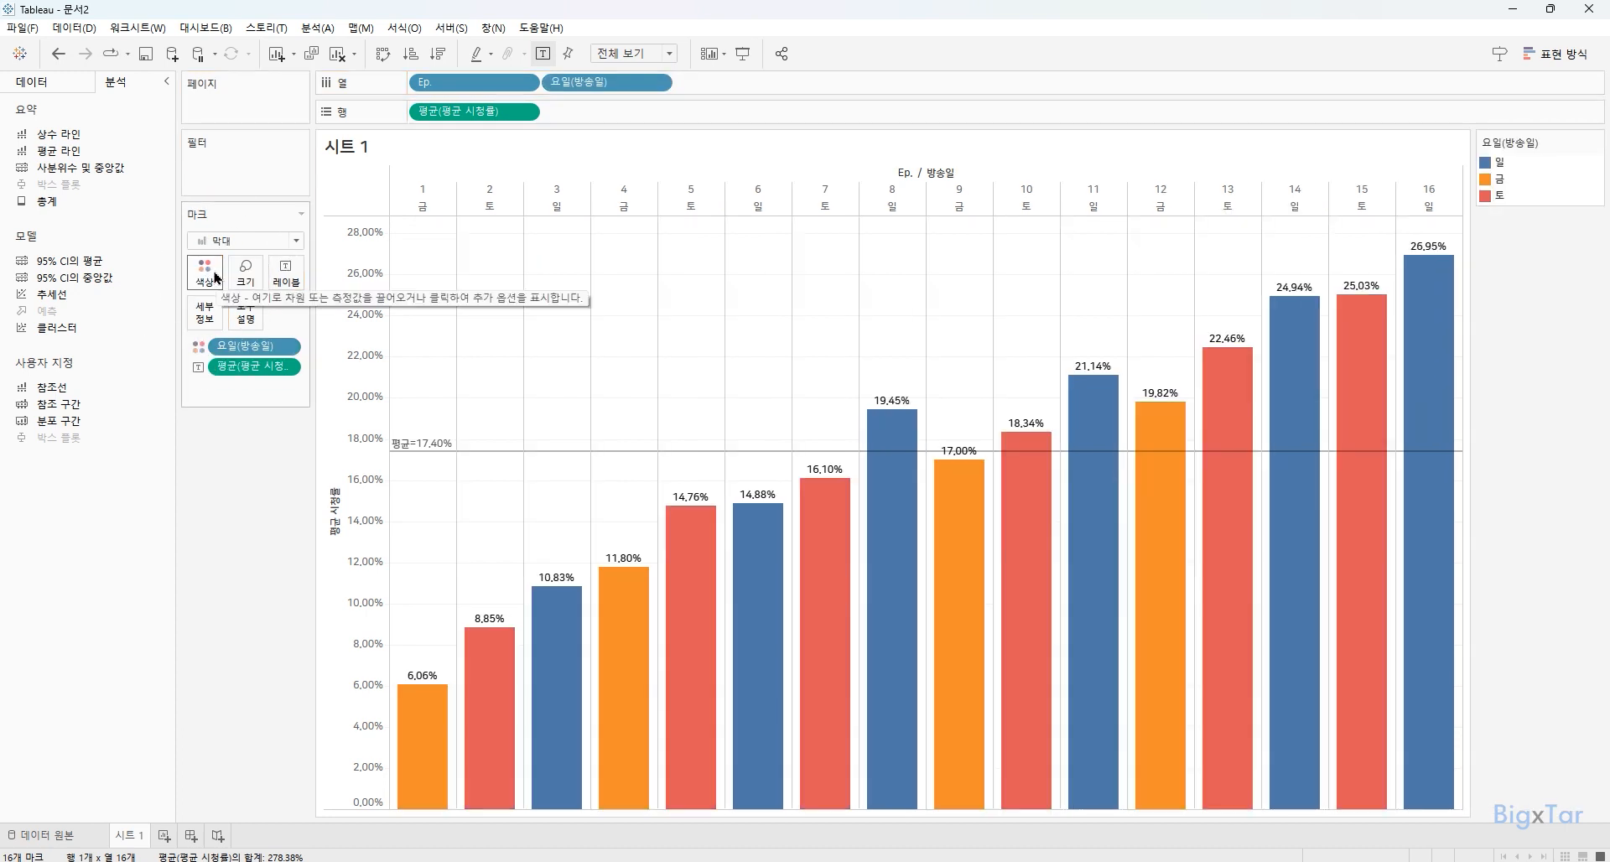
pyautogui.click(1503, 164)
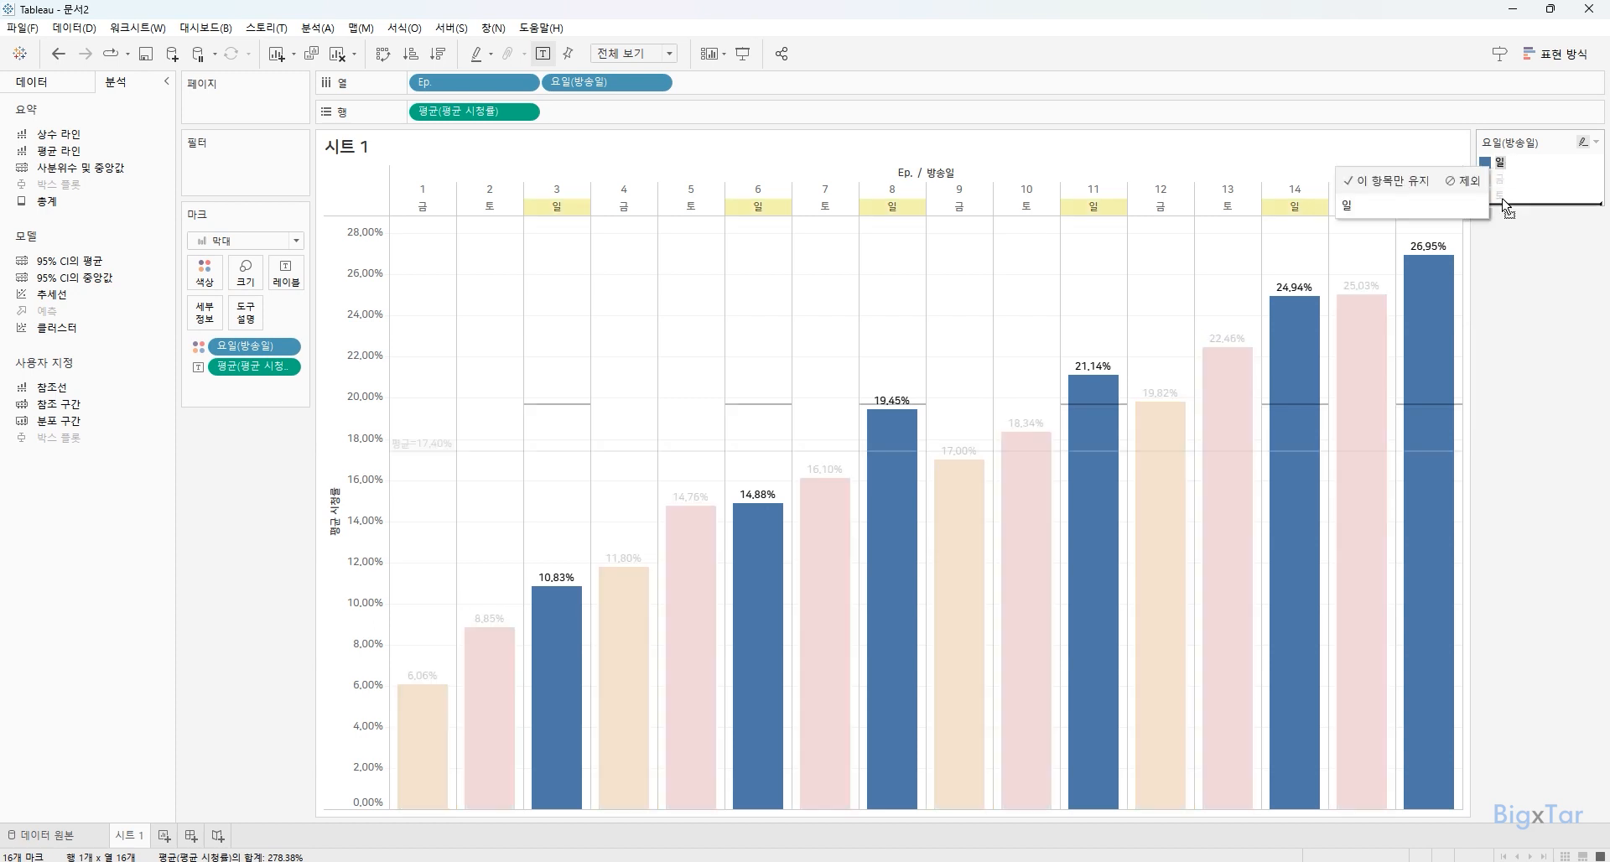
pyautogui.moveTo(1507, 208); pyautogui.dragTo(1505, 214)
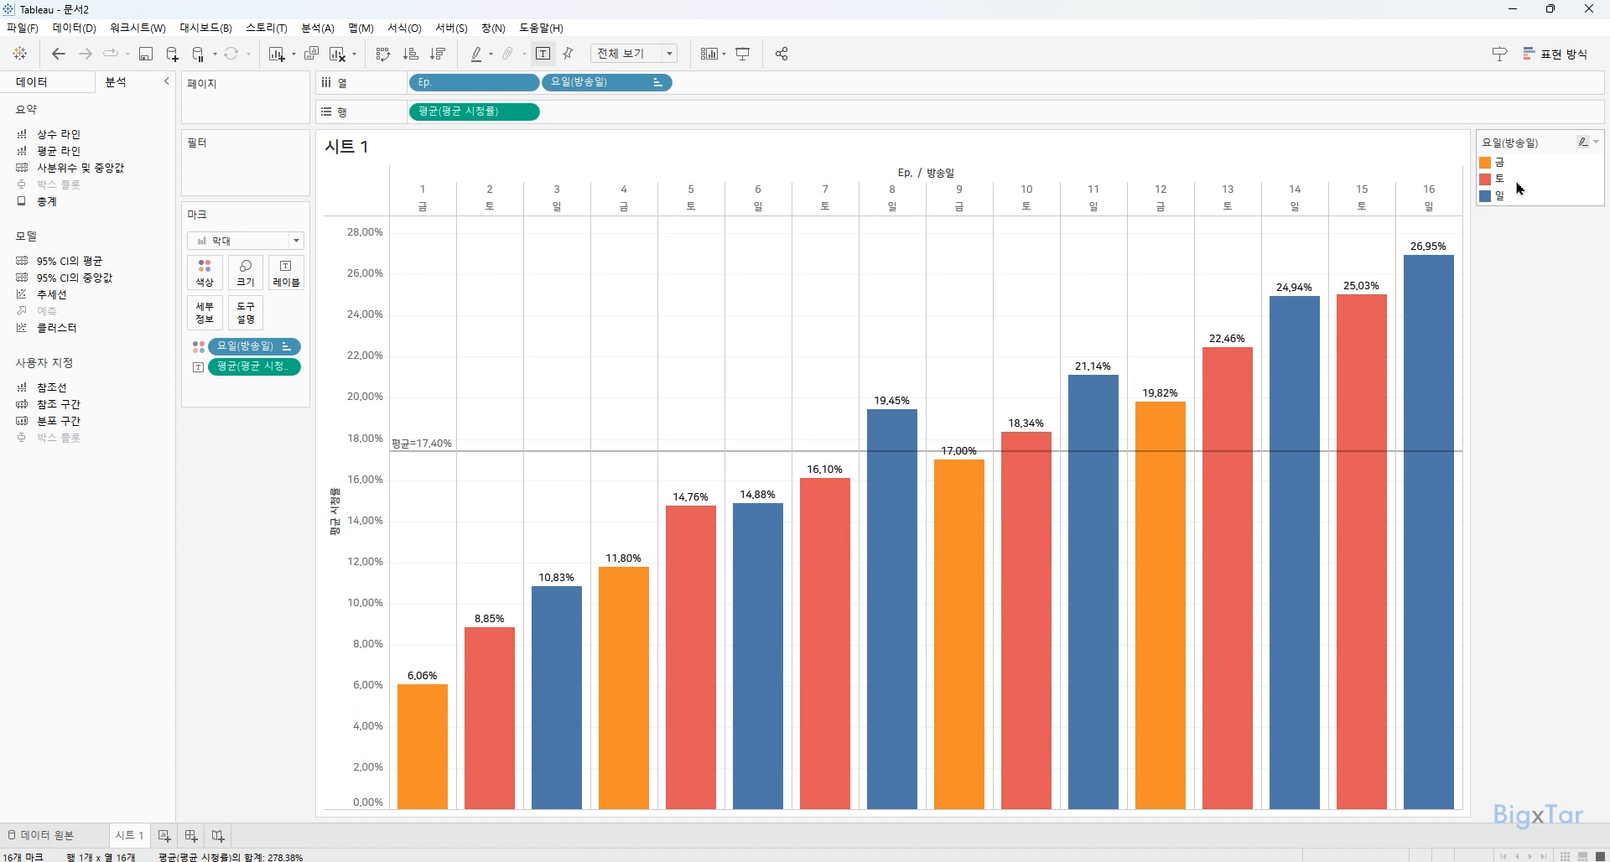
# Edit the weekday colours in the automatic palette: 일 red, 토 orange and 금 blue.
pyautogui.click(1594, 141)
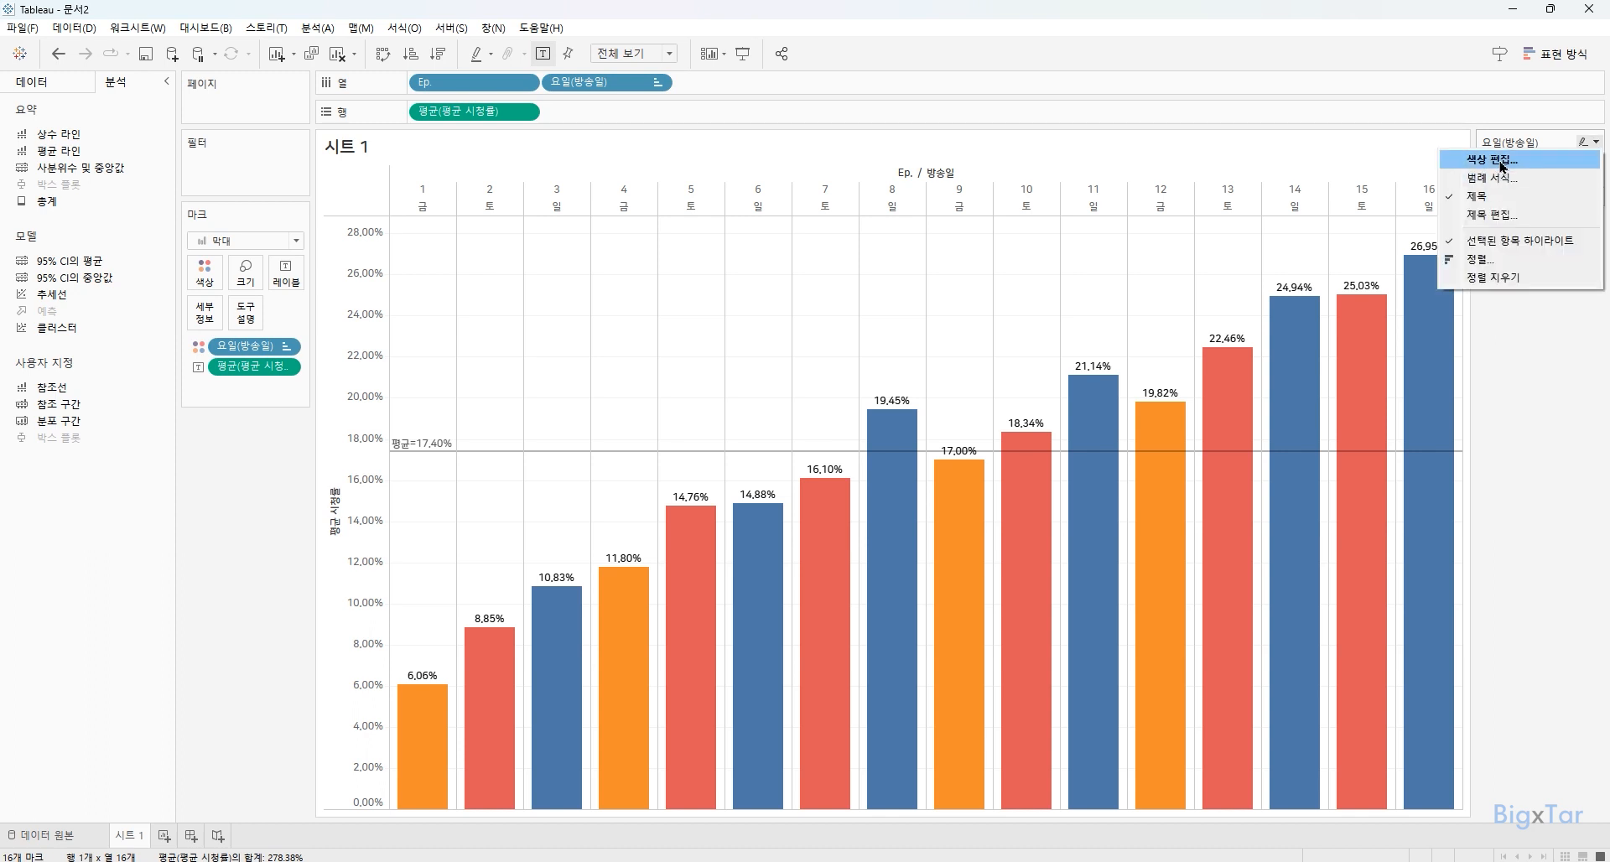
pyautogui.click(1501, 156)
pyautogui.click(601, 328)
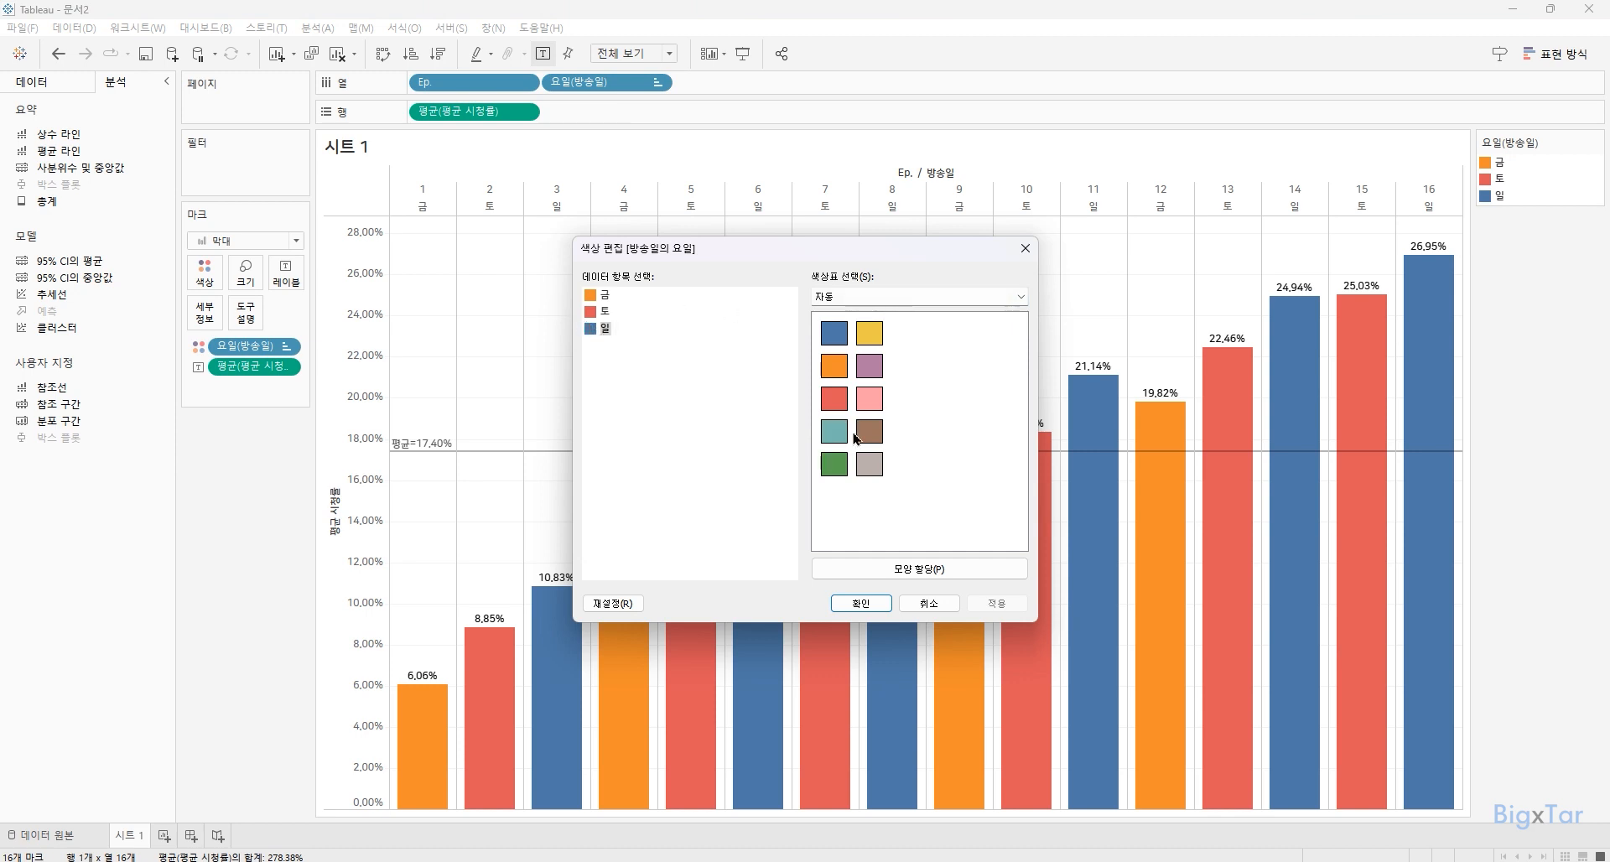
pyautogui.click(835, 399)
pyautogui.click(602, 312)
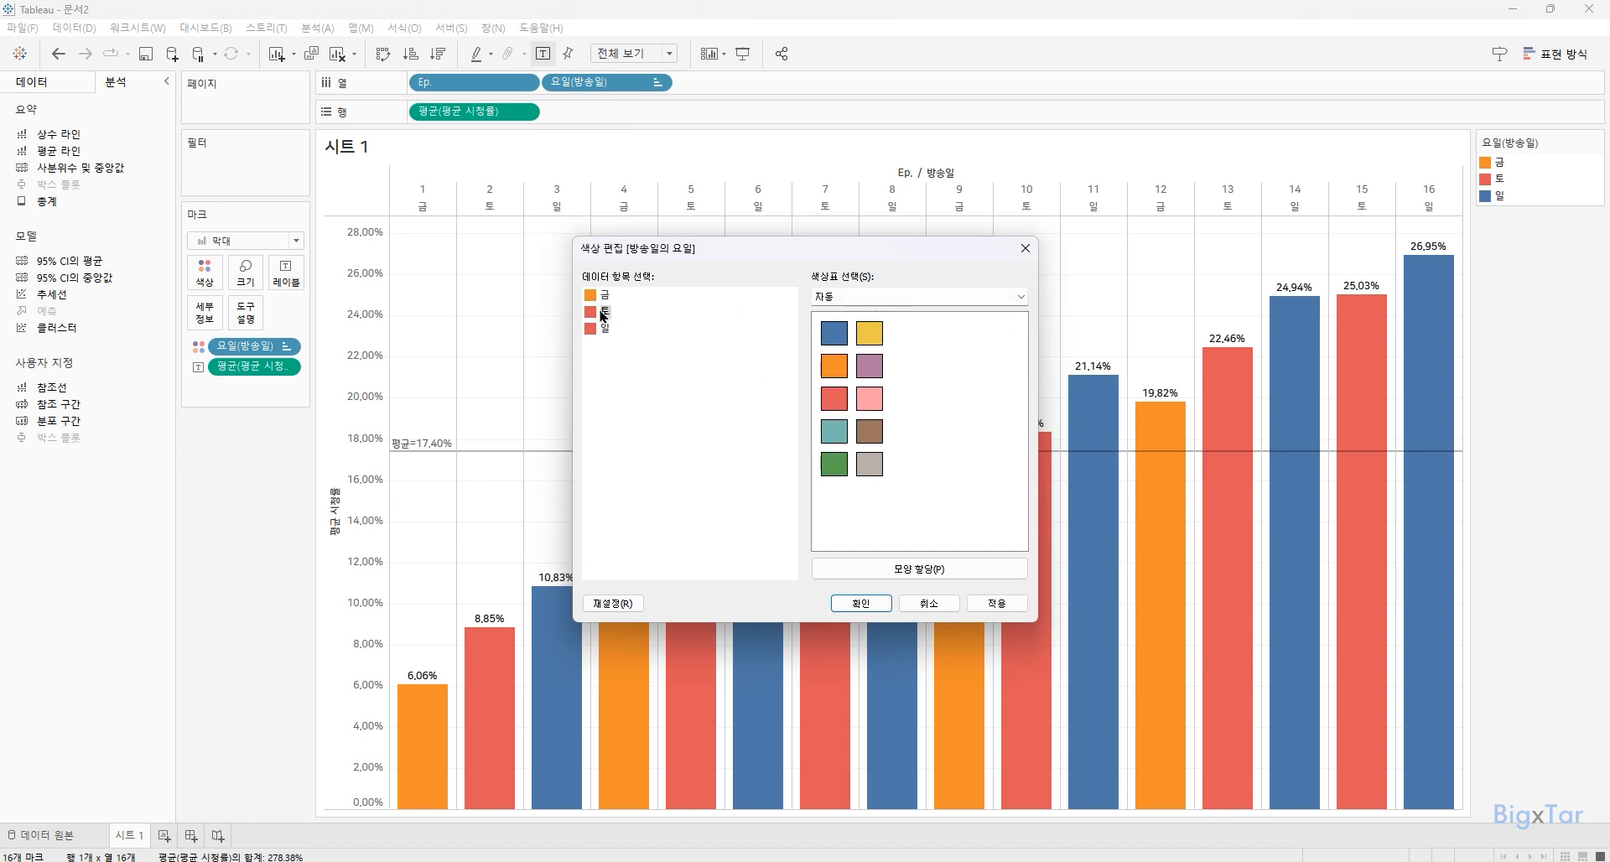
pyautogui.click(841, 370)
pyautogui.click(606, 295)
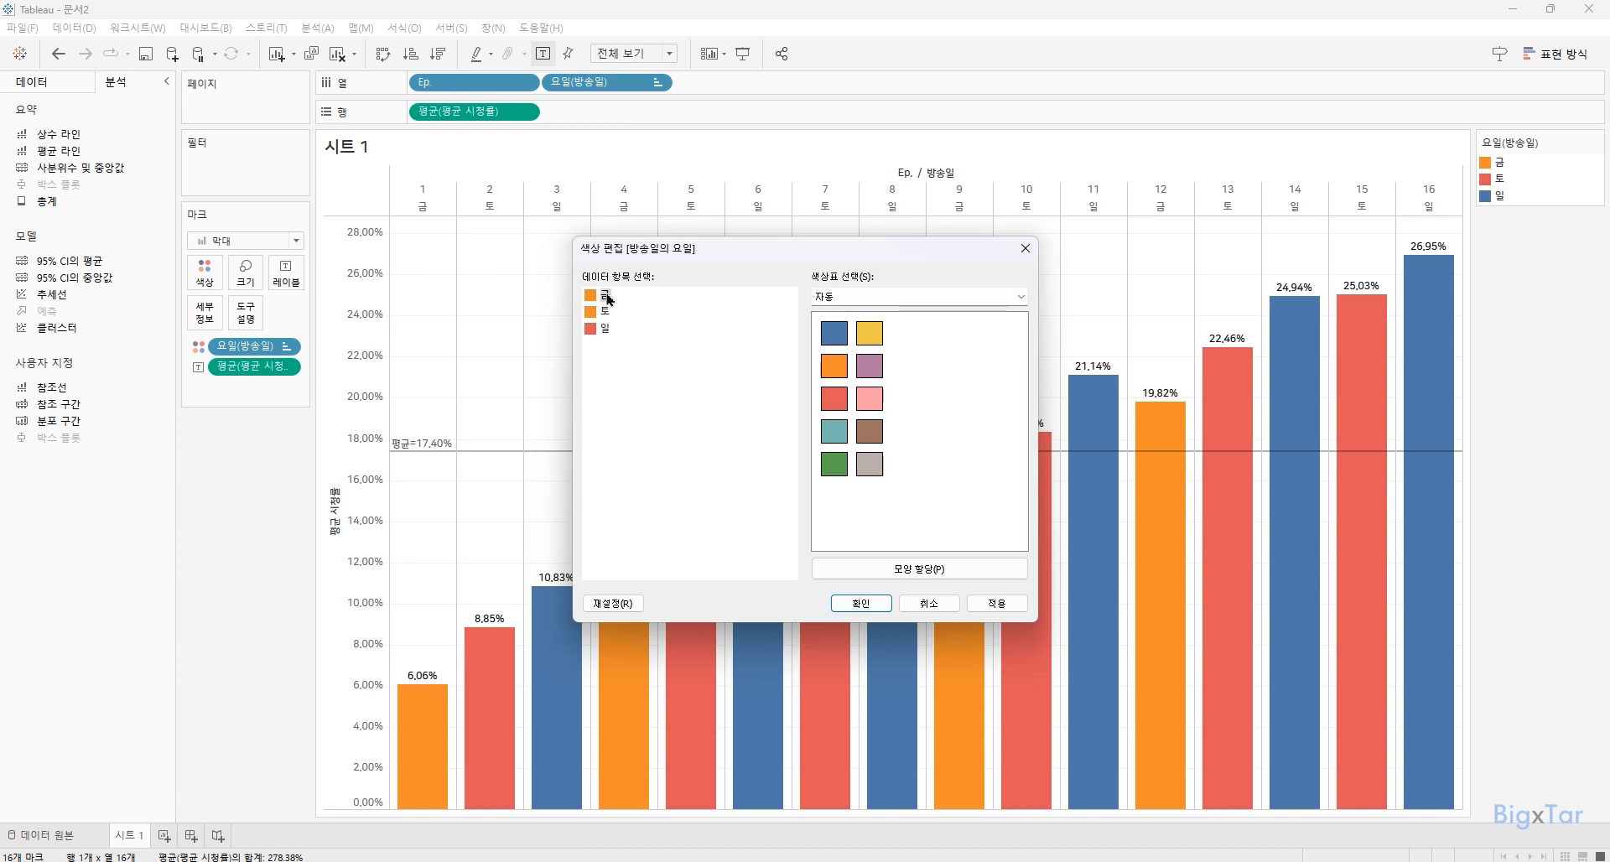
pyautogui.click(834, 333)
pyautogui.click(853, 603)
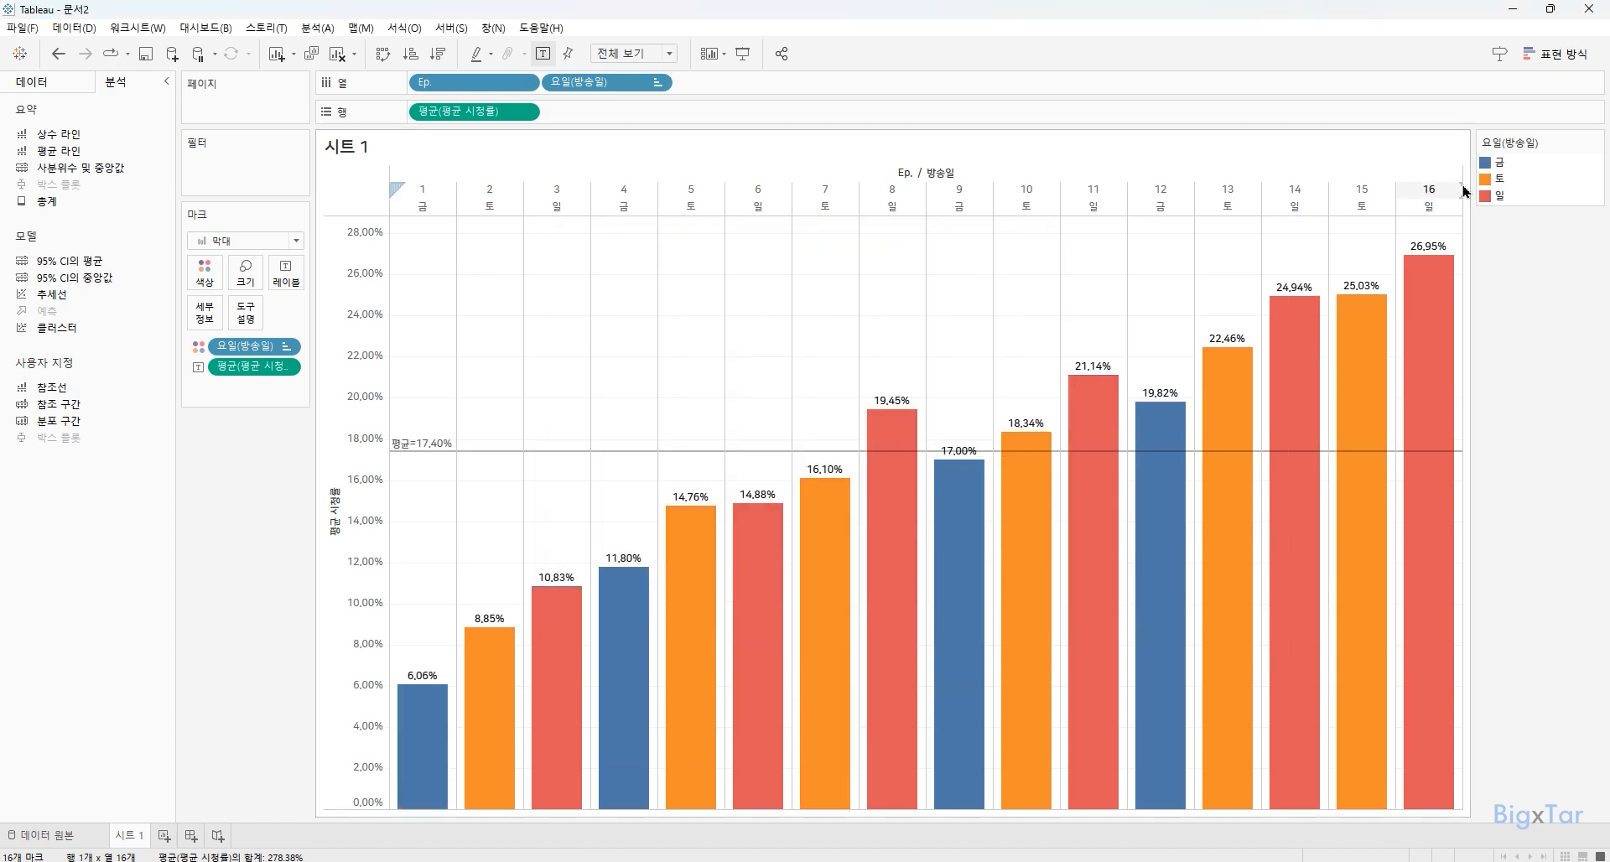
# Highlight the 금, 토 and 일 bars in turn from the colour legend to compare their averages, and clear the highlight.
pyautogui.click(1499, 163)
pyautogui.click(1501, 178)
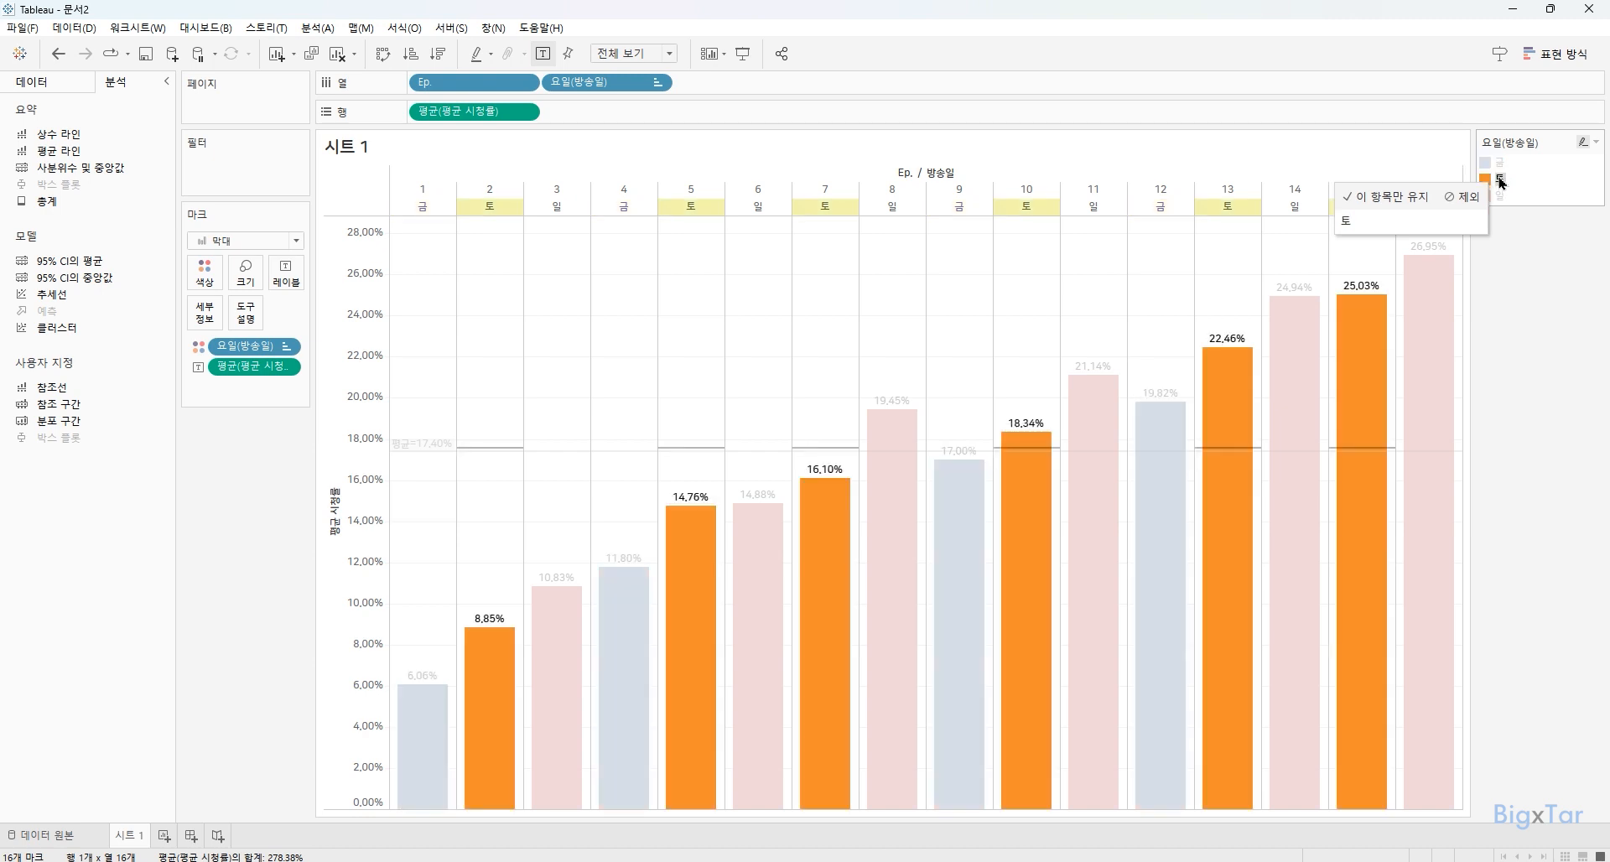
pyautogui.click(1500, 179)
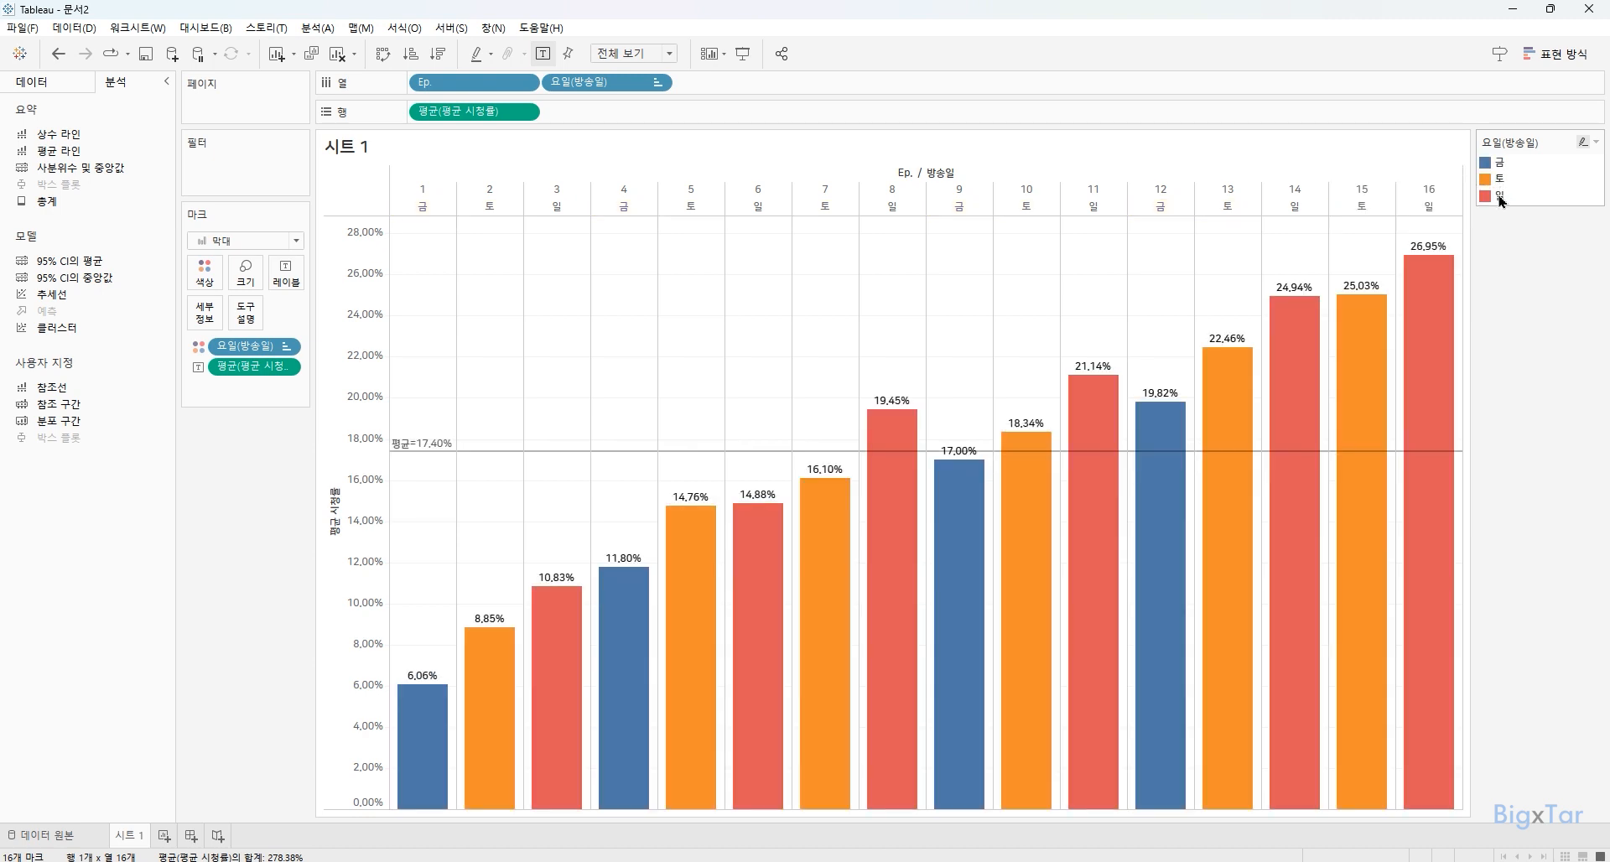
pyautogui.click(1501, 195)
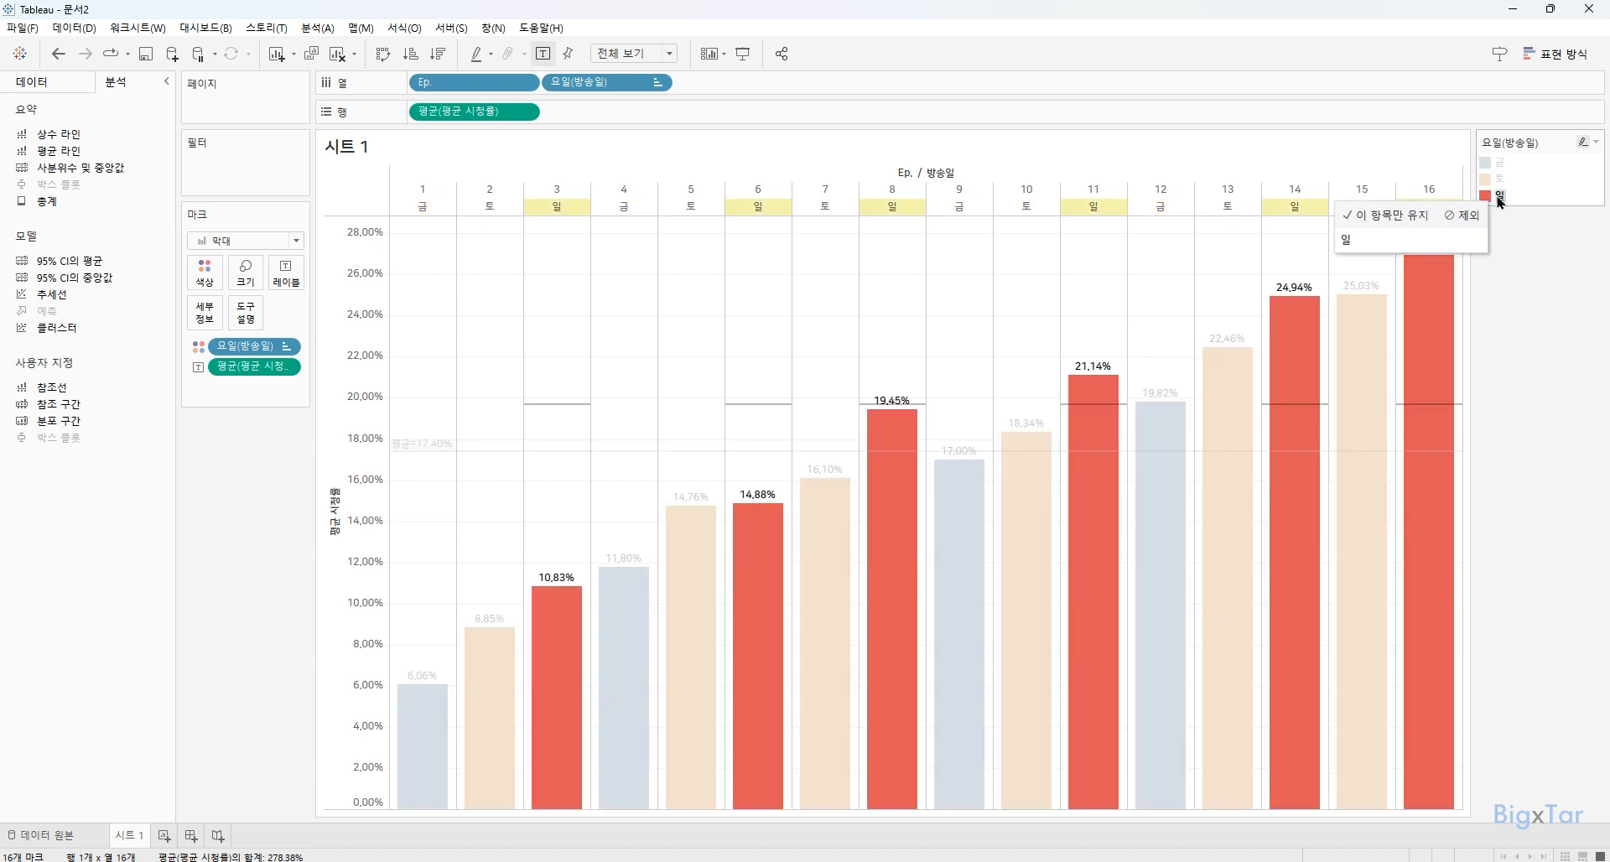
pyautogui.click(1510, 316)
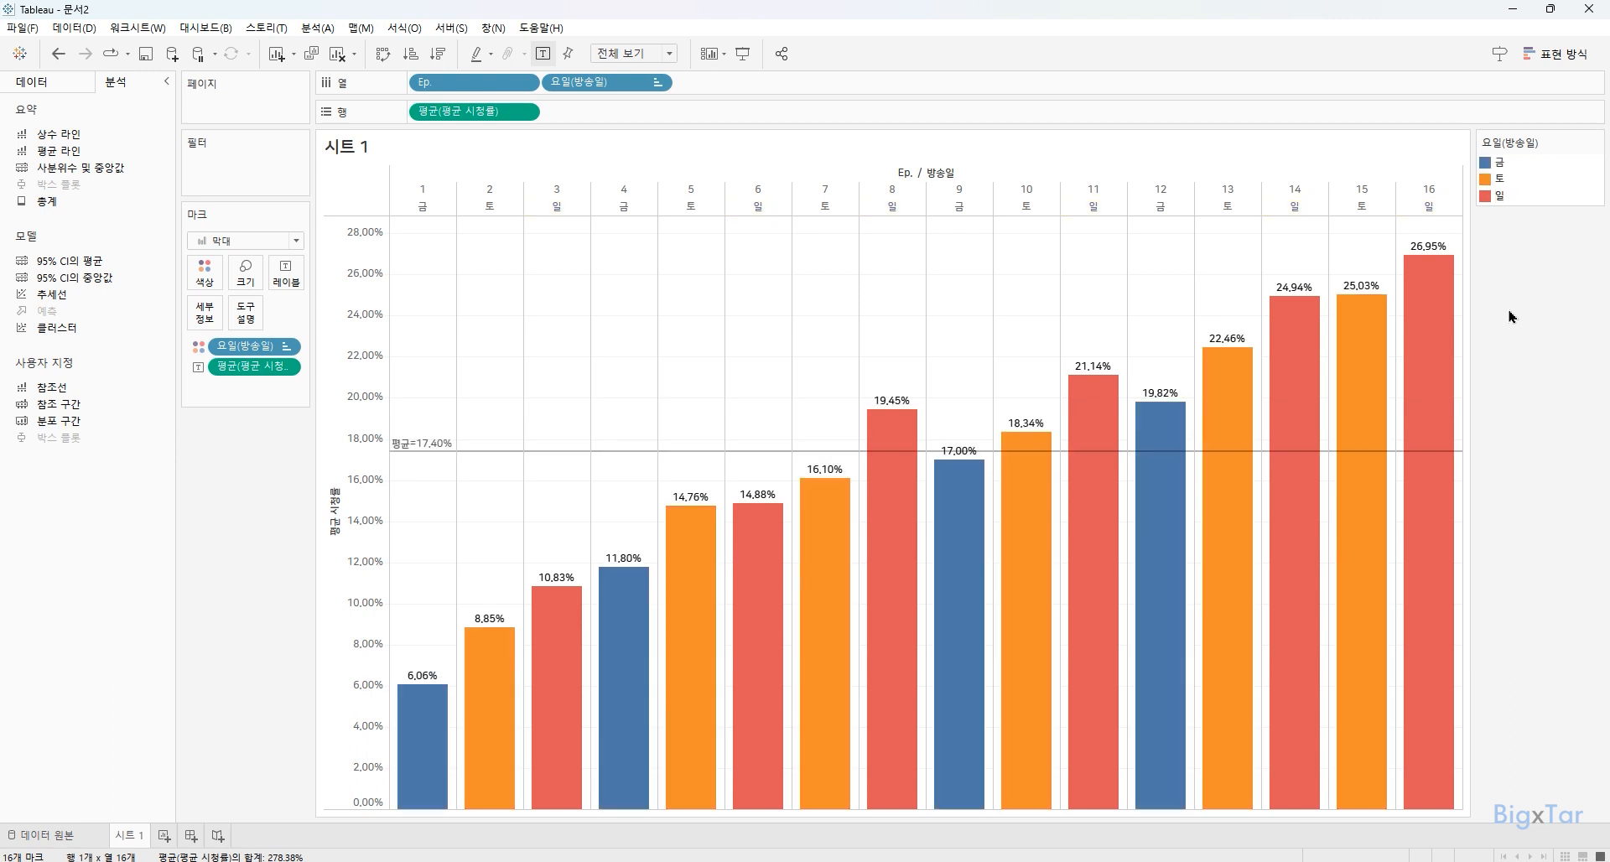
# Create a new worksheet and add Title from the YouTube data source to the rows.
pyautogui.click(163, 836)
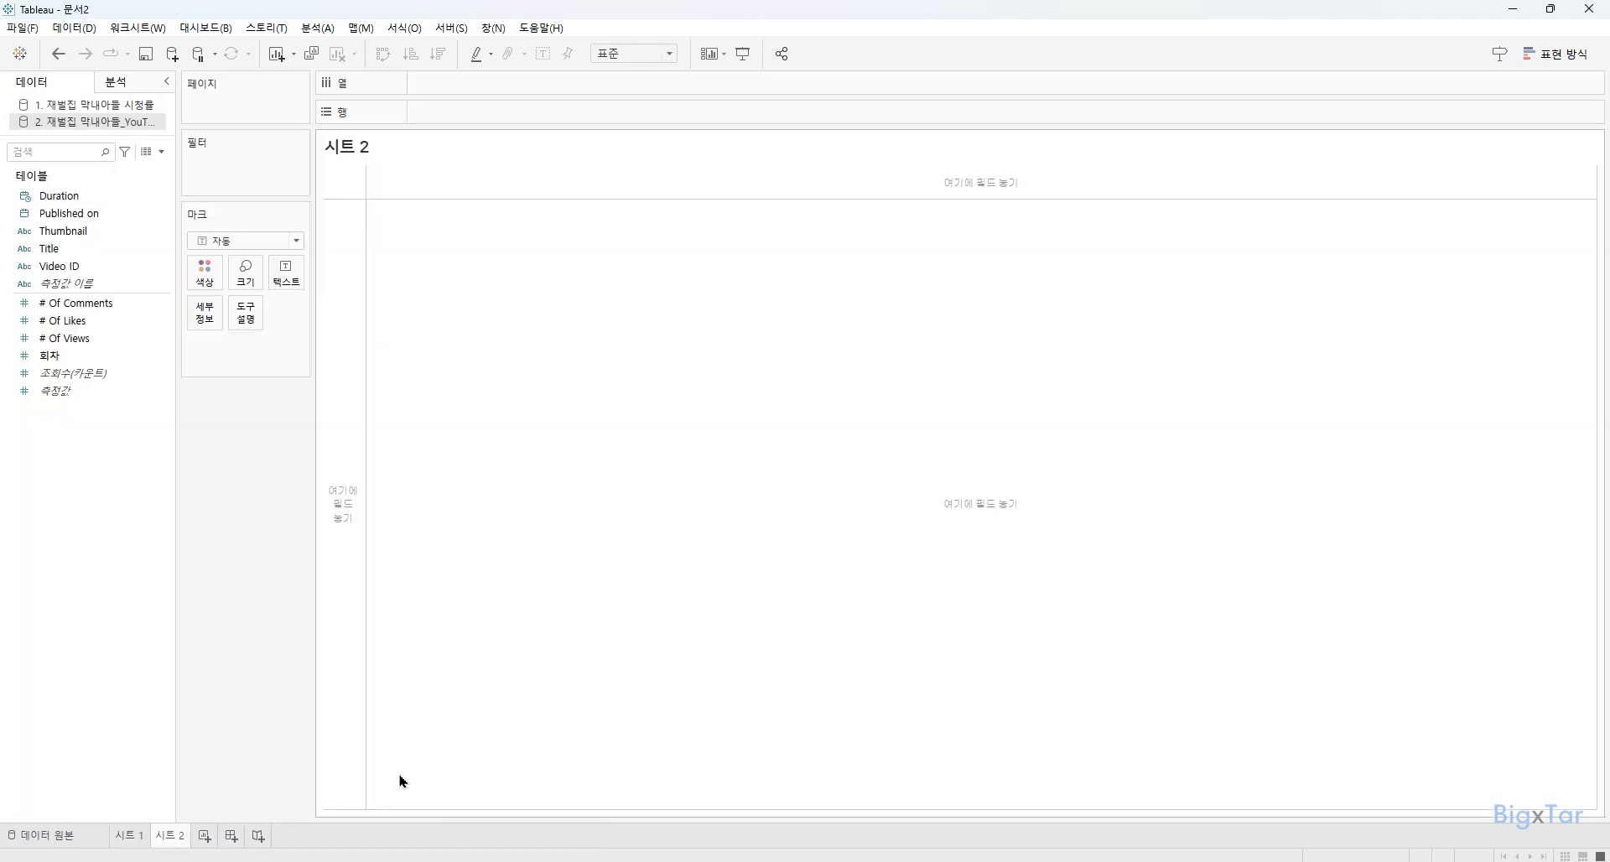
pyautogui.press('ctrl')
pyautogui.press('ctrl')
pyautogui.press('ctrl')
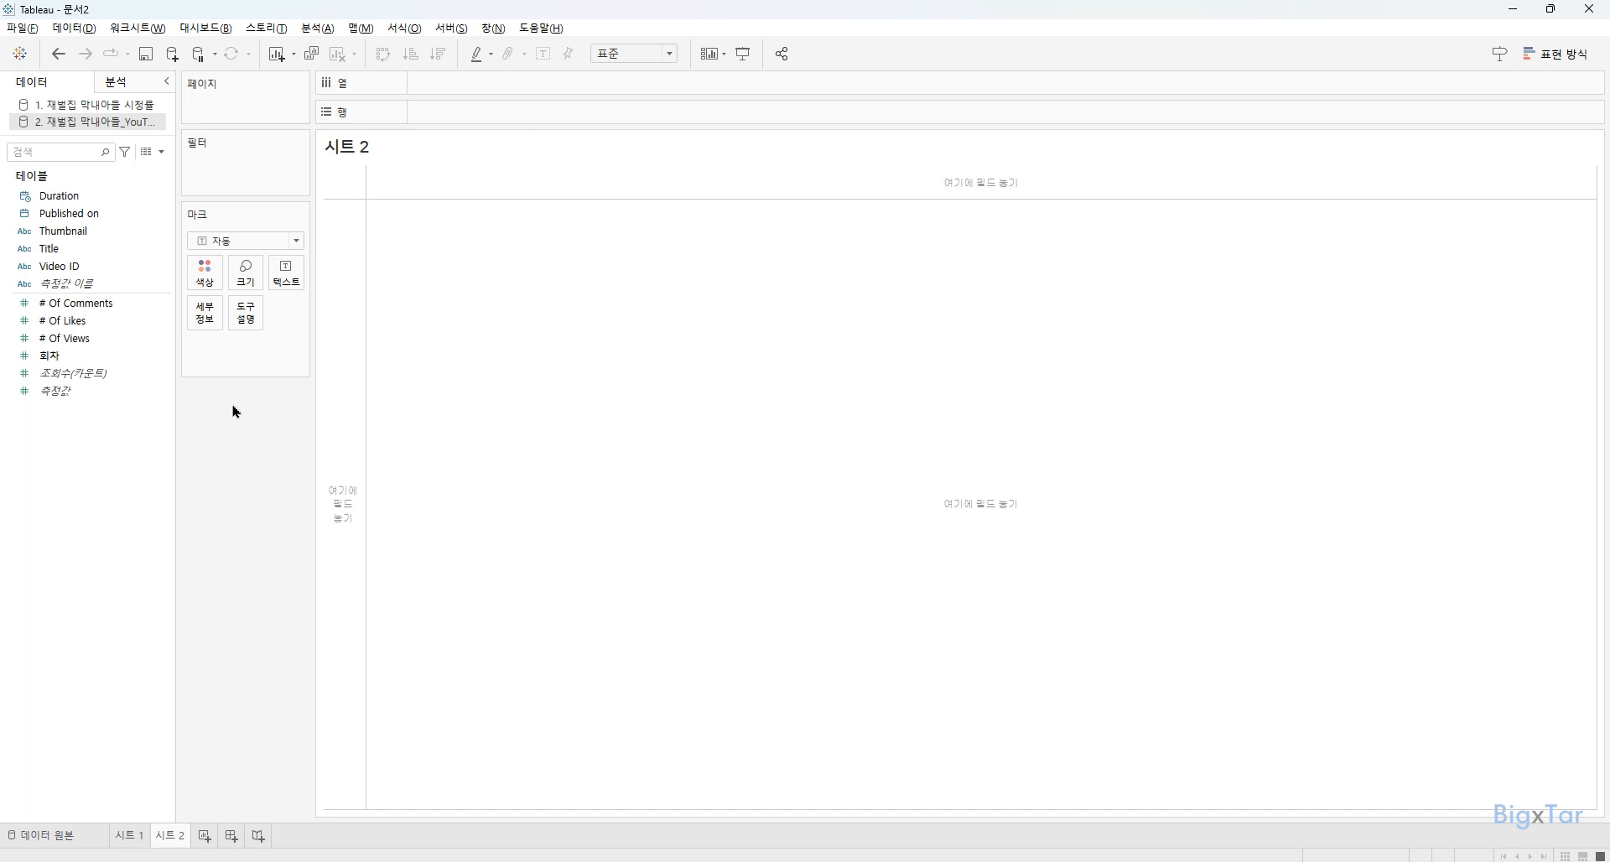
pyautogui.moveTo(49, 249)
pyautogui.mouseDown()
pyautogui.moveTo(531, 75)
pyautogui.moveTo(512, 140)
pyautogui.moveTo(504, 117)
pyautogui.mouseUp()
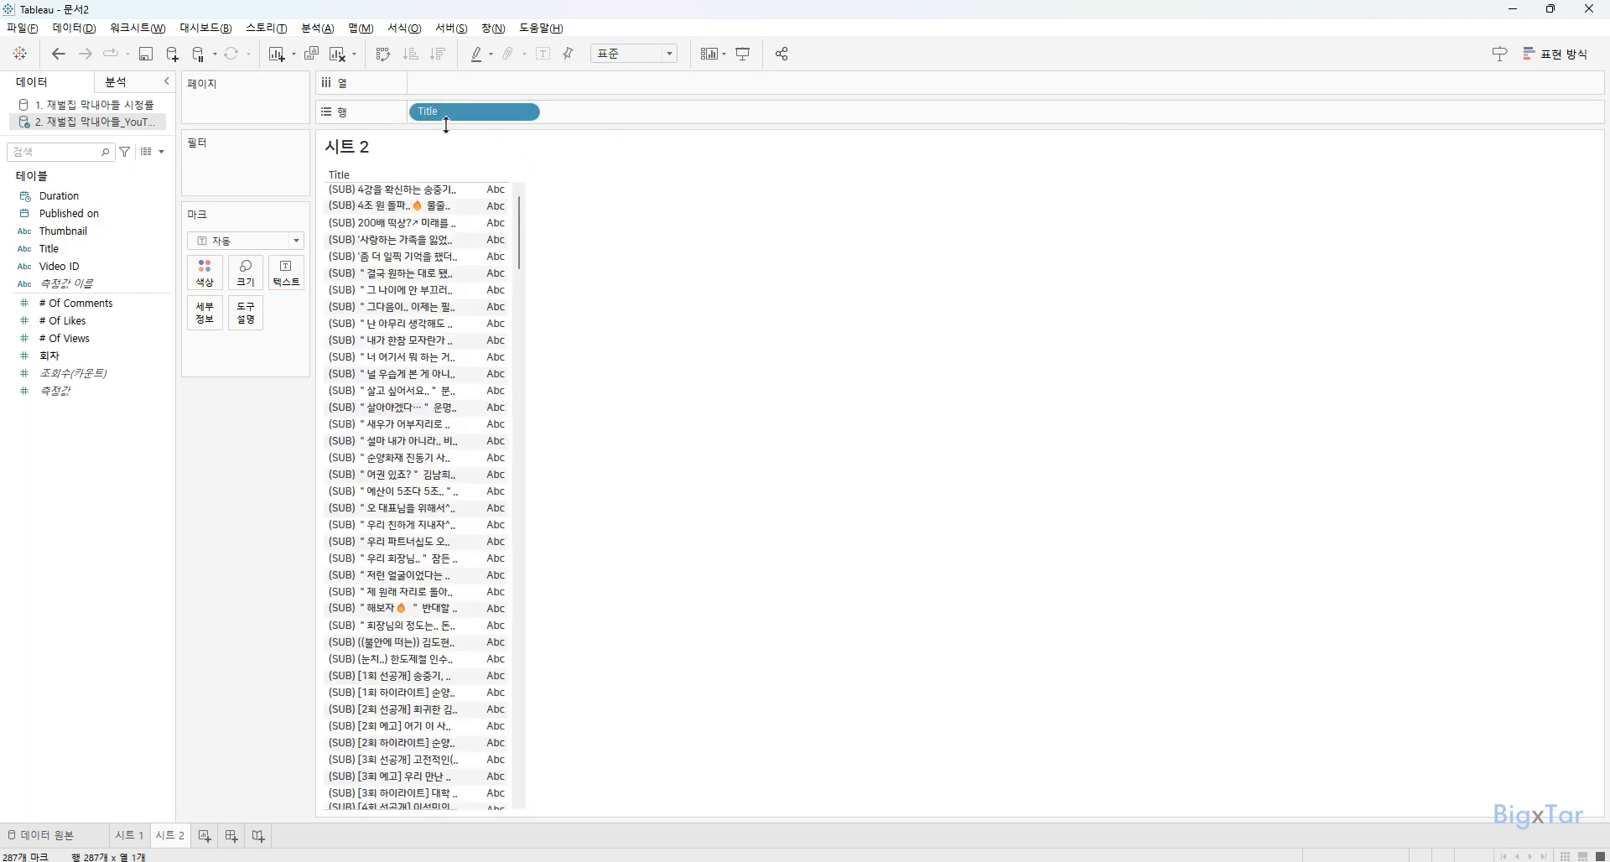
# Set the Thumbnail field's image role to URL and place it before Title on the rows.
pyautogui.click(30, 237)
pyautogui.click(29, 238)
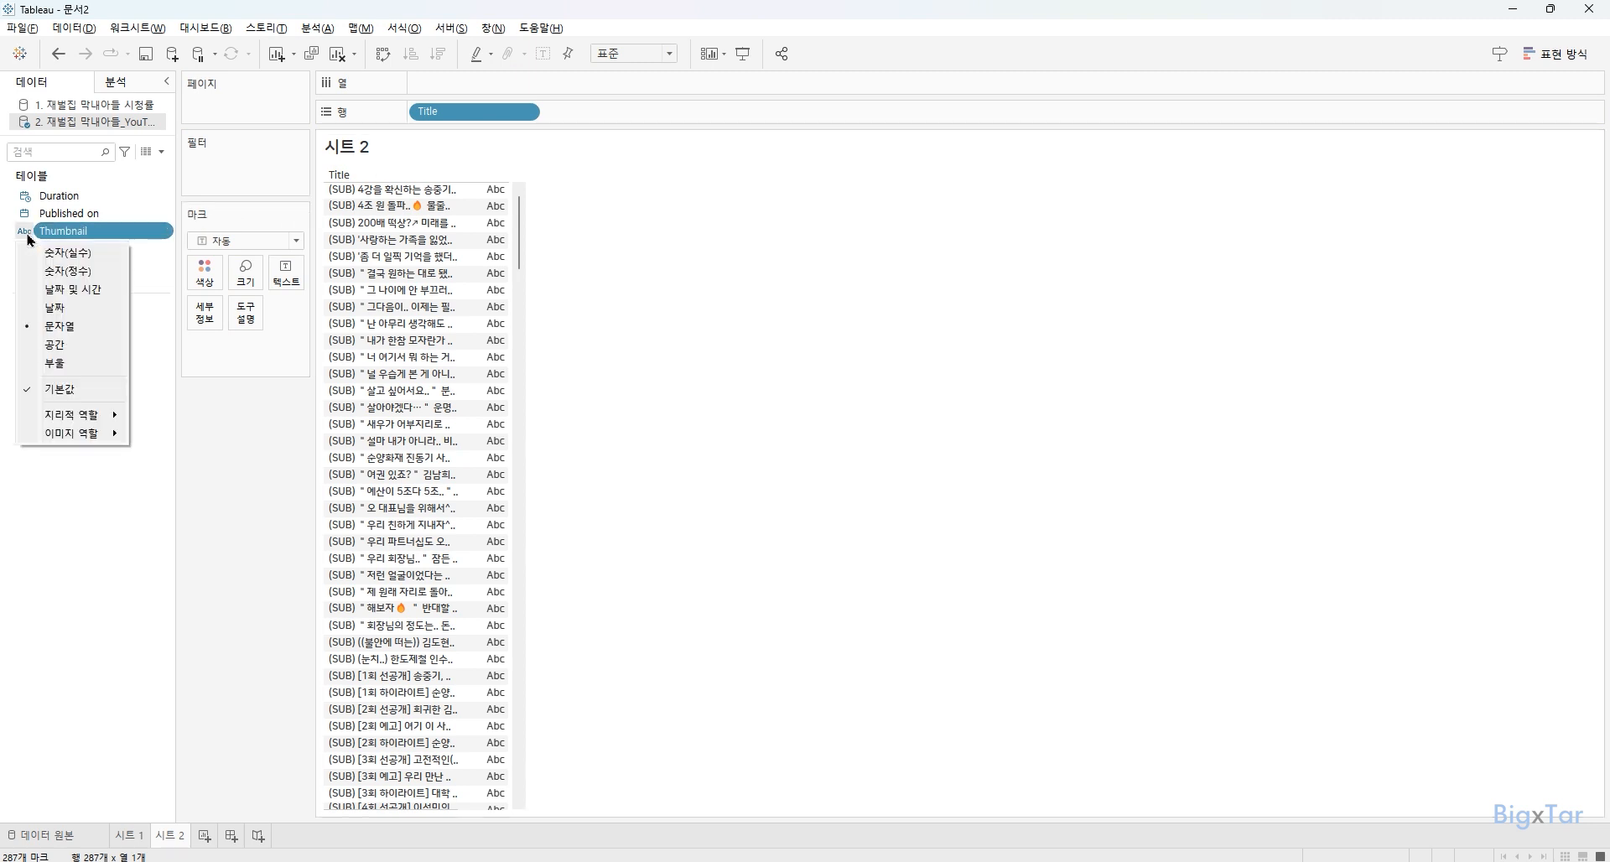
pyautogui.moveTo(80, 438)
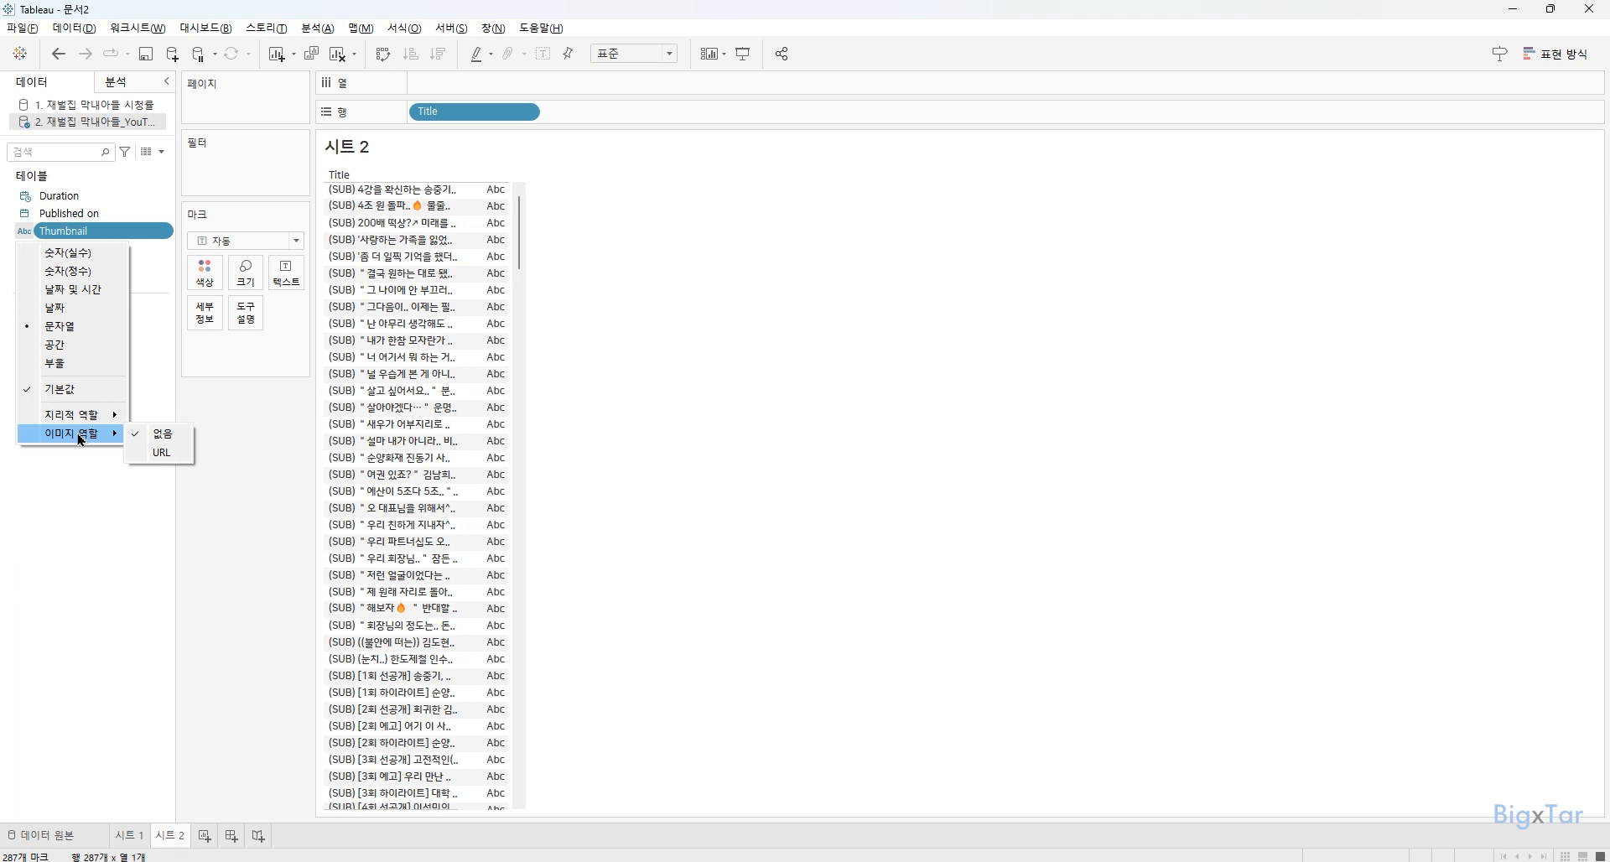
pyautogui.click(178, 461)
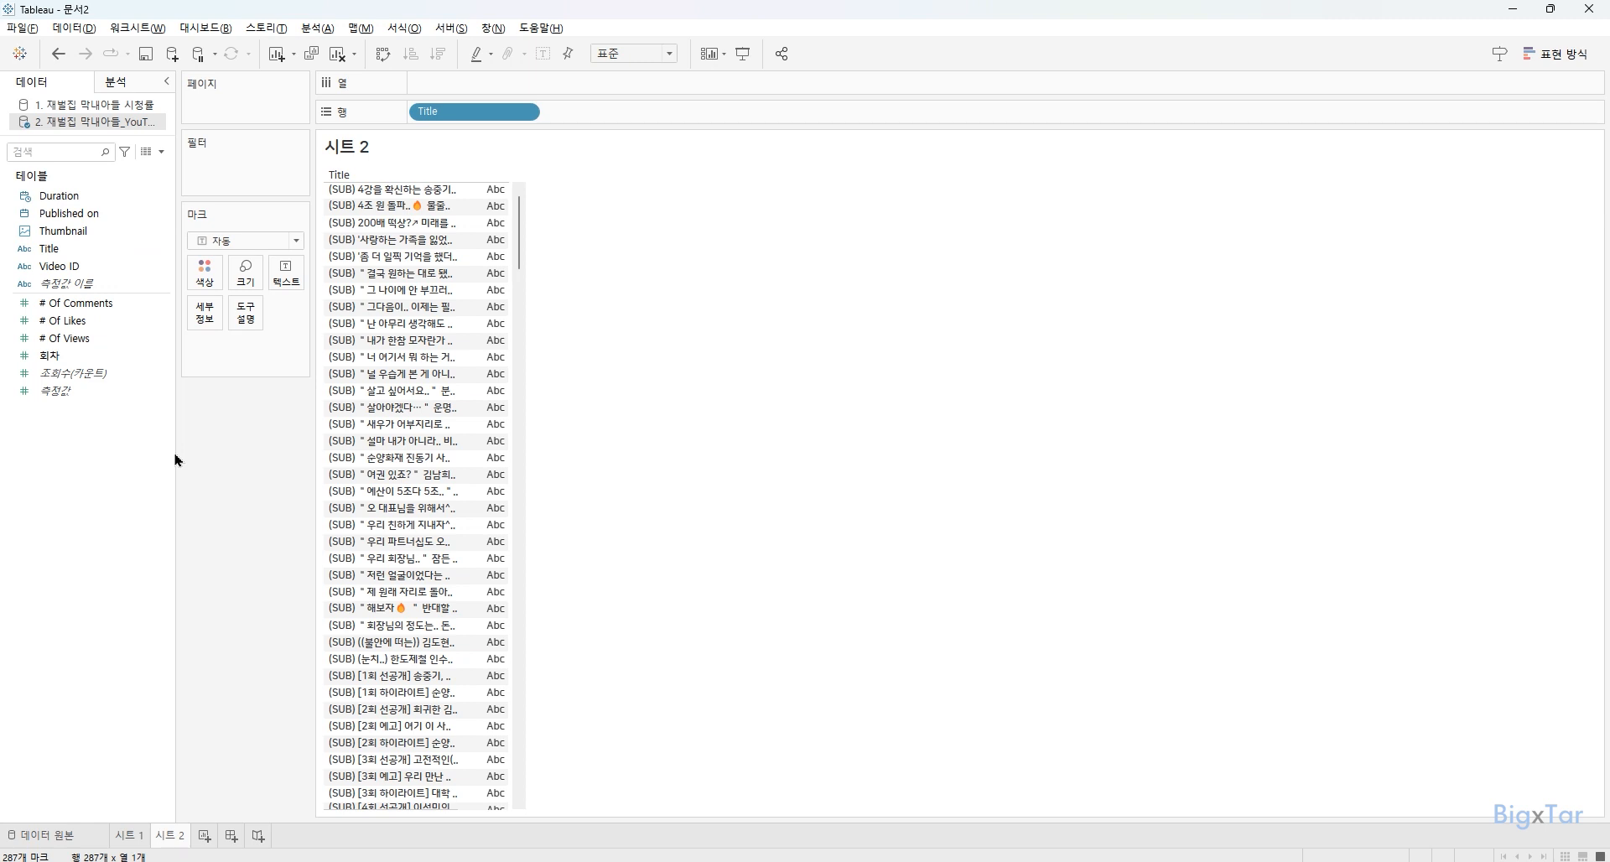
pyautogui.click(78, 235)
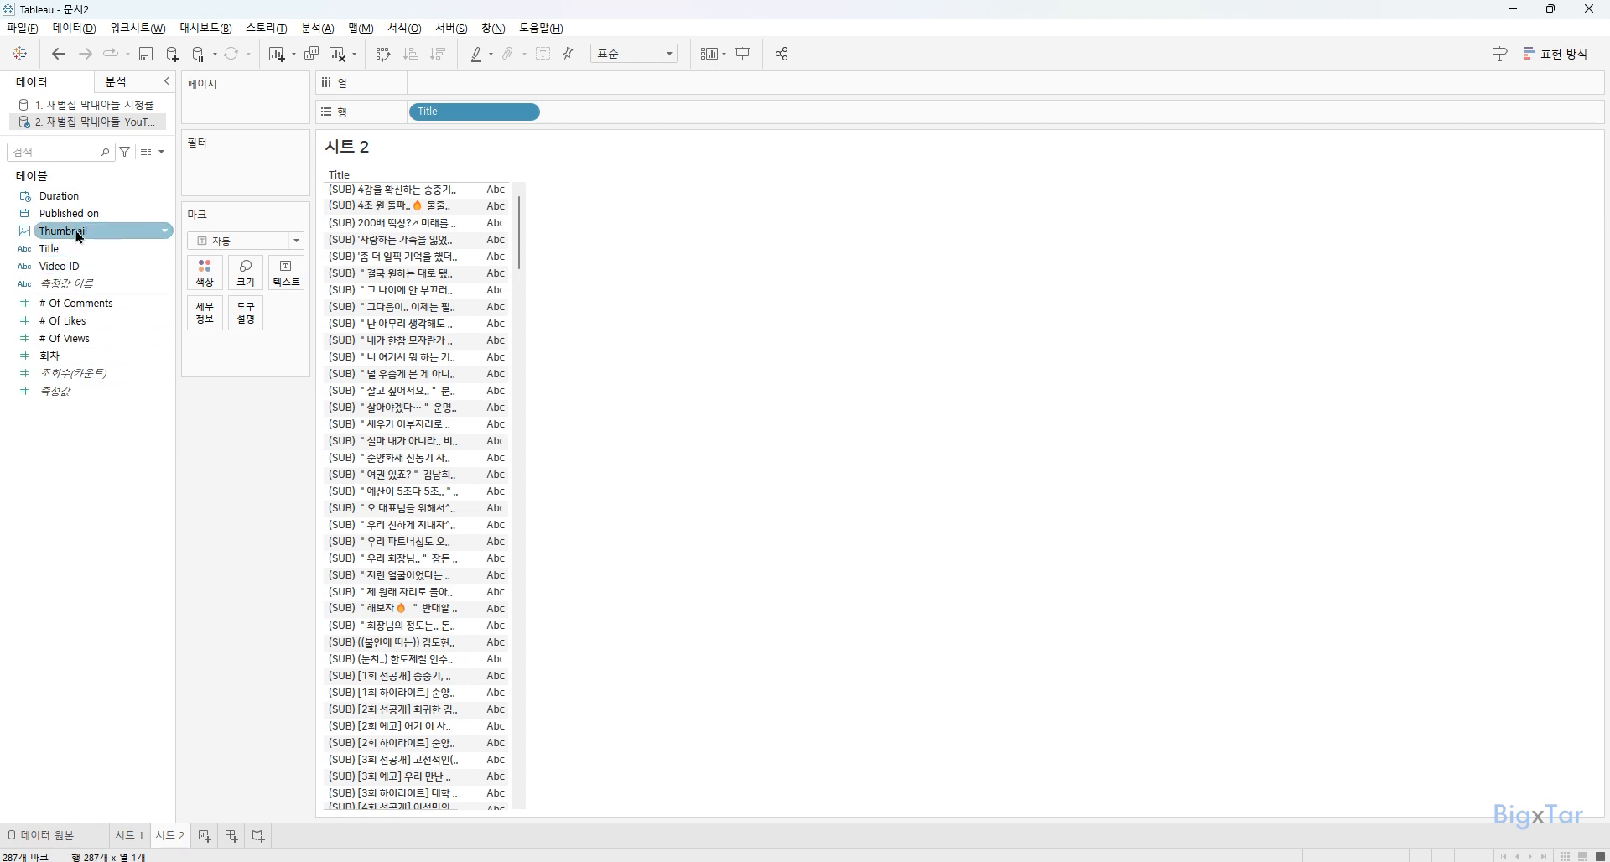
pyautogui.moveTo(78, 237); pyautogui.dragTo(420, 118)
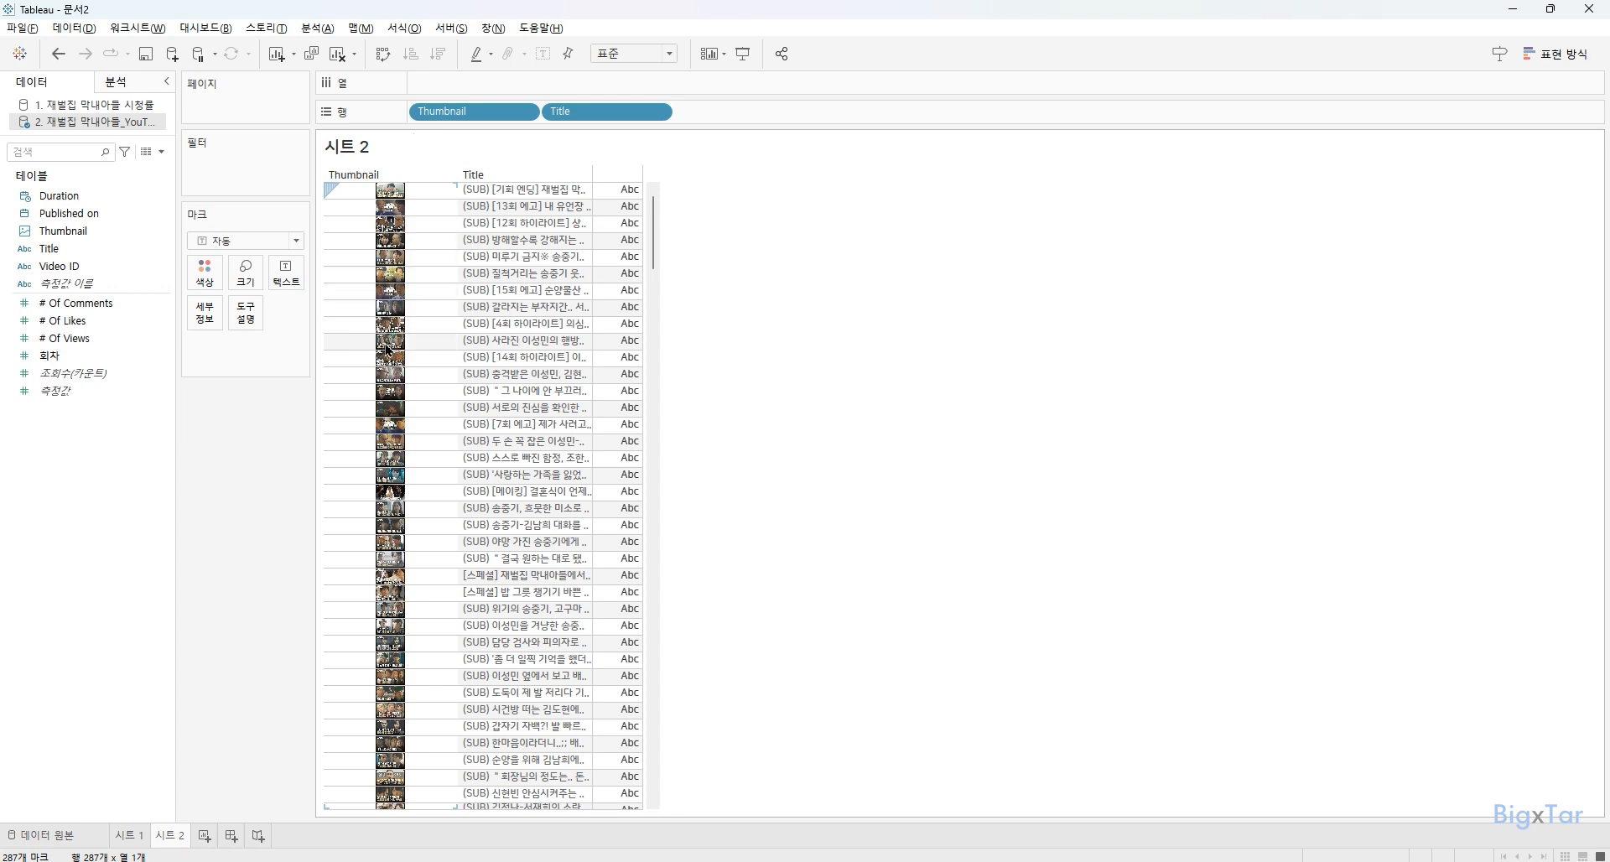
# Change Duration's data type to string (문자열) and add it after Title on the rows.
pyautogui.click(25, 198)
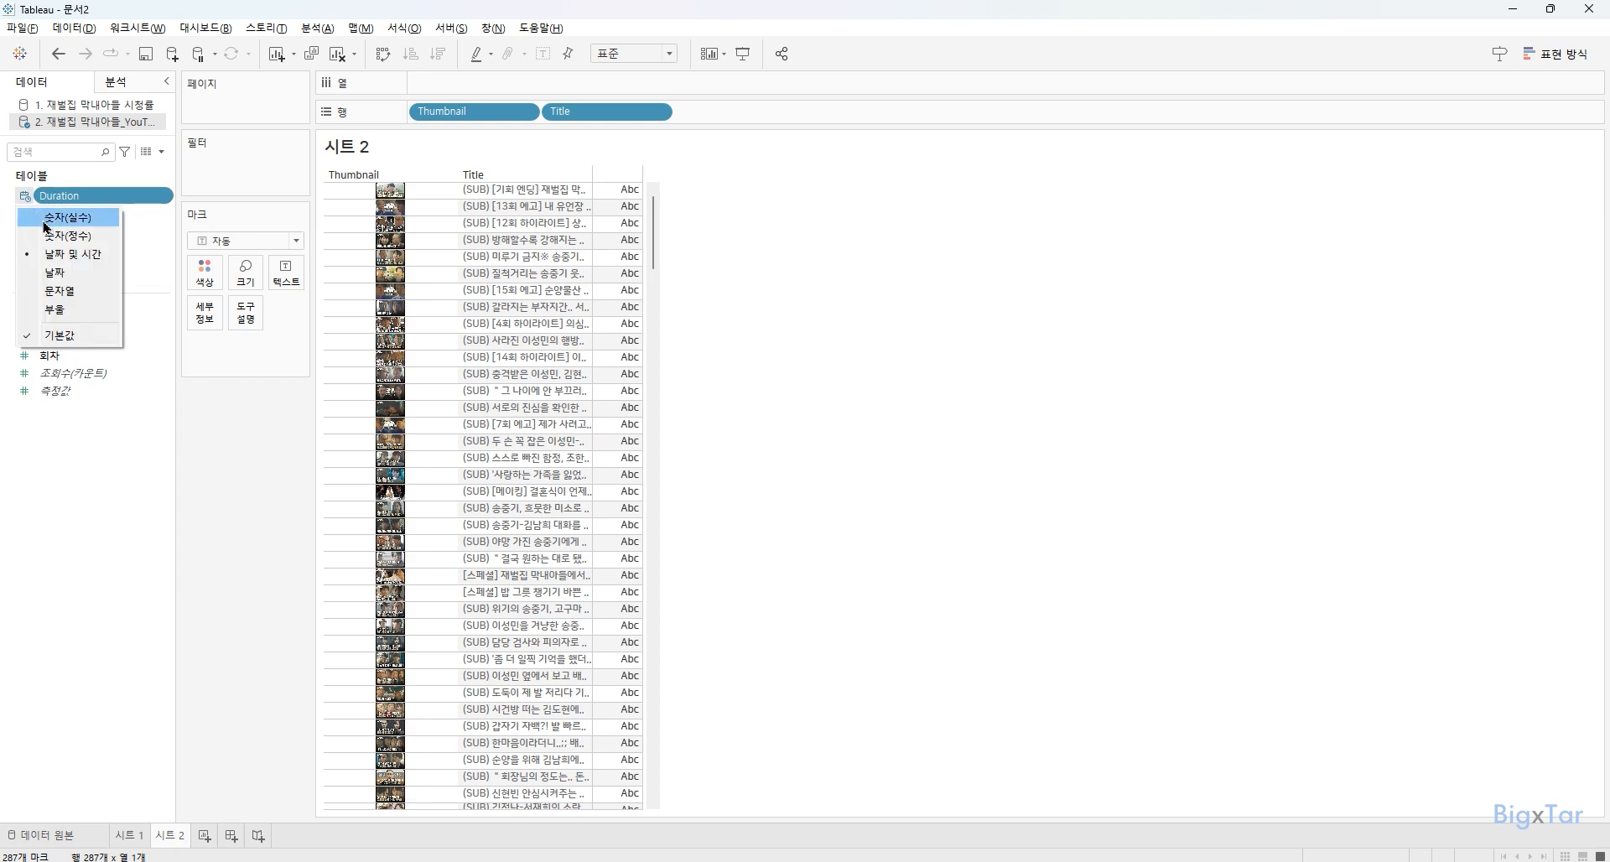
pyautogui.click(65, 295)
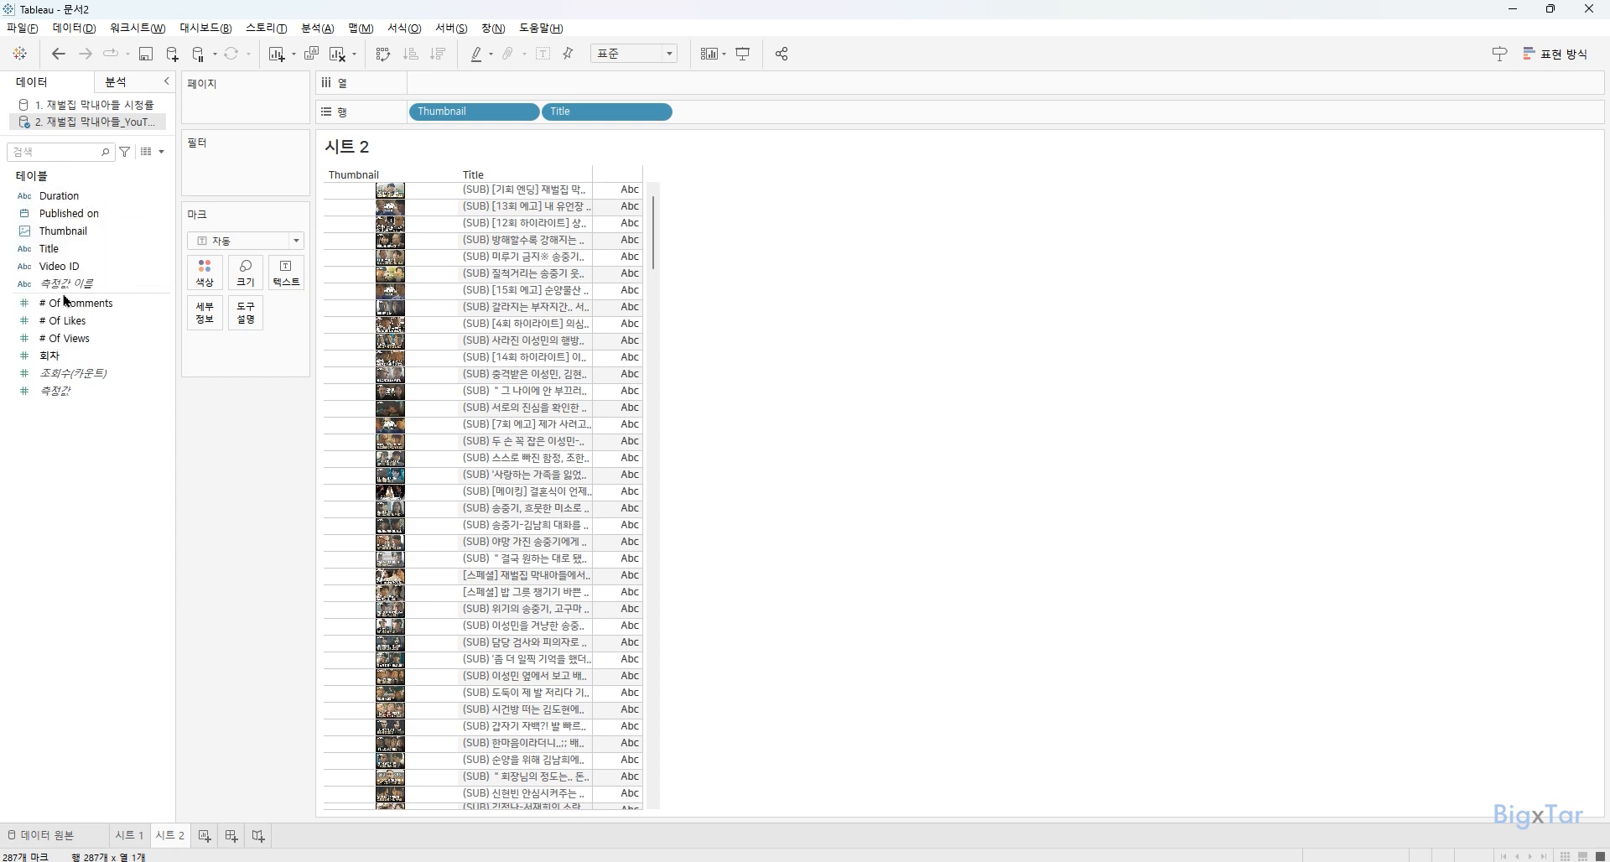
pyautogui.moveTo(63, 195); pyautogui.dragTo(782, 116)
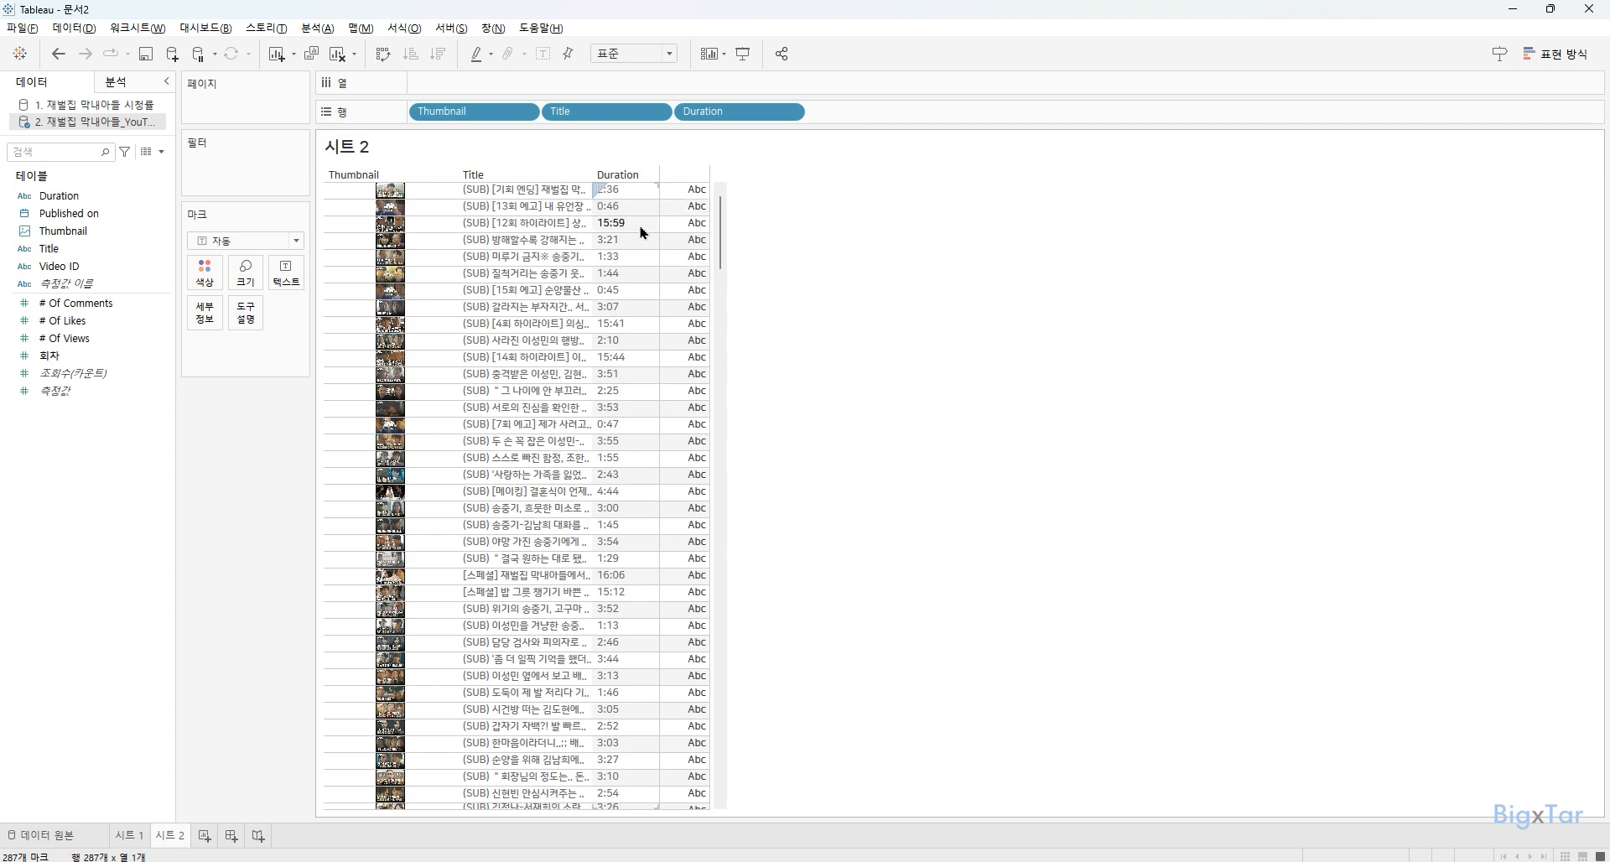
# Add # Of Views as a sum to the columns and sort the videos by it in descending order.
pyautogui.click(100, 339)
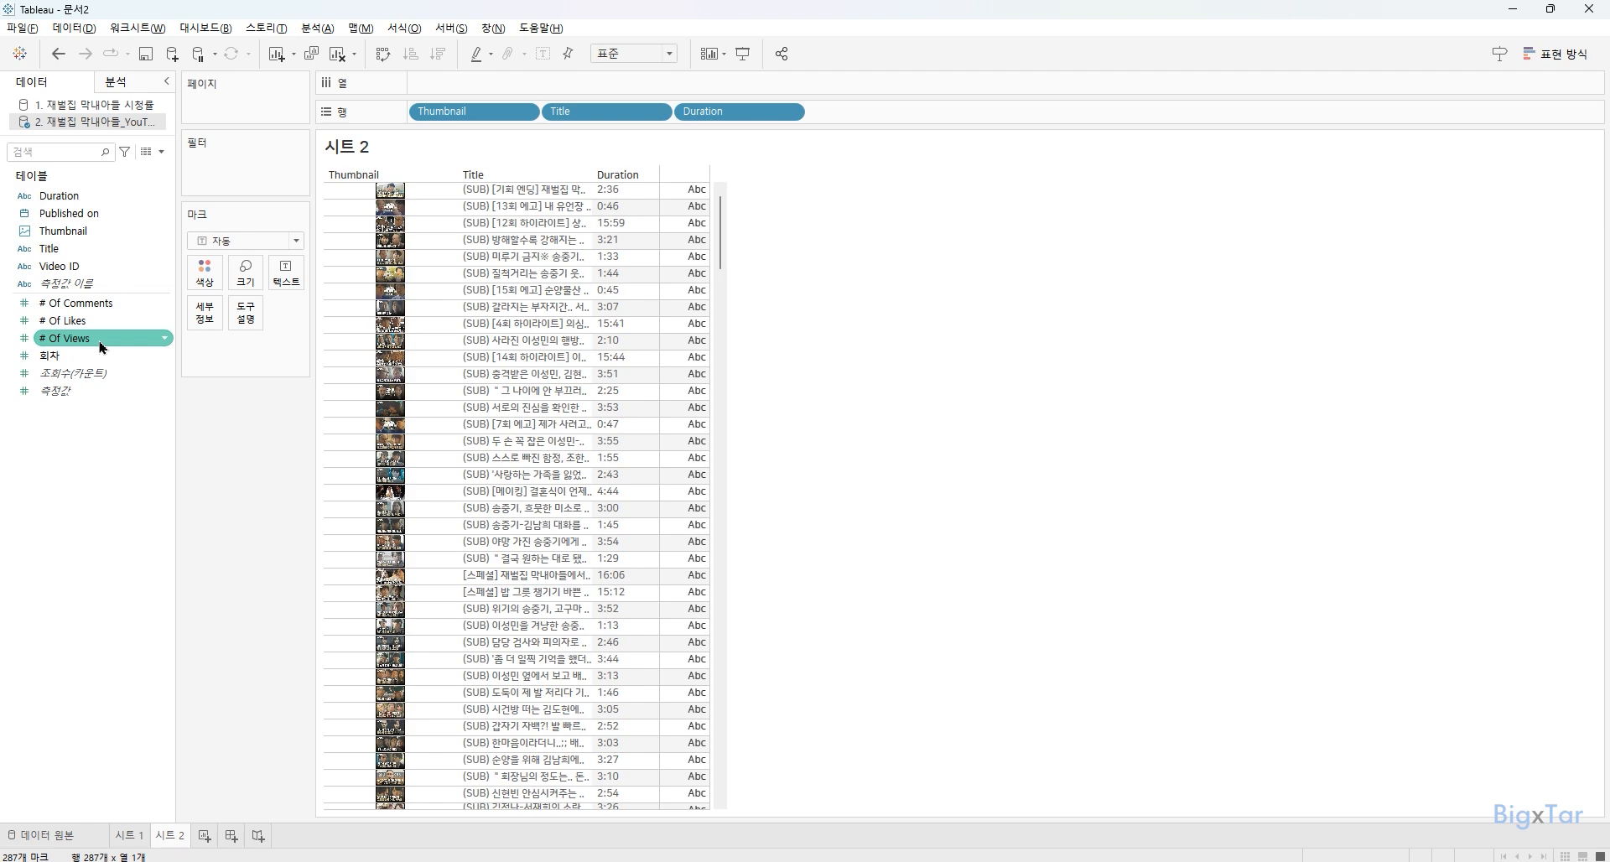
pyautogui.moveTo(99, 344); pyautogui.dragTo(477, 82)
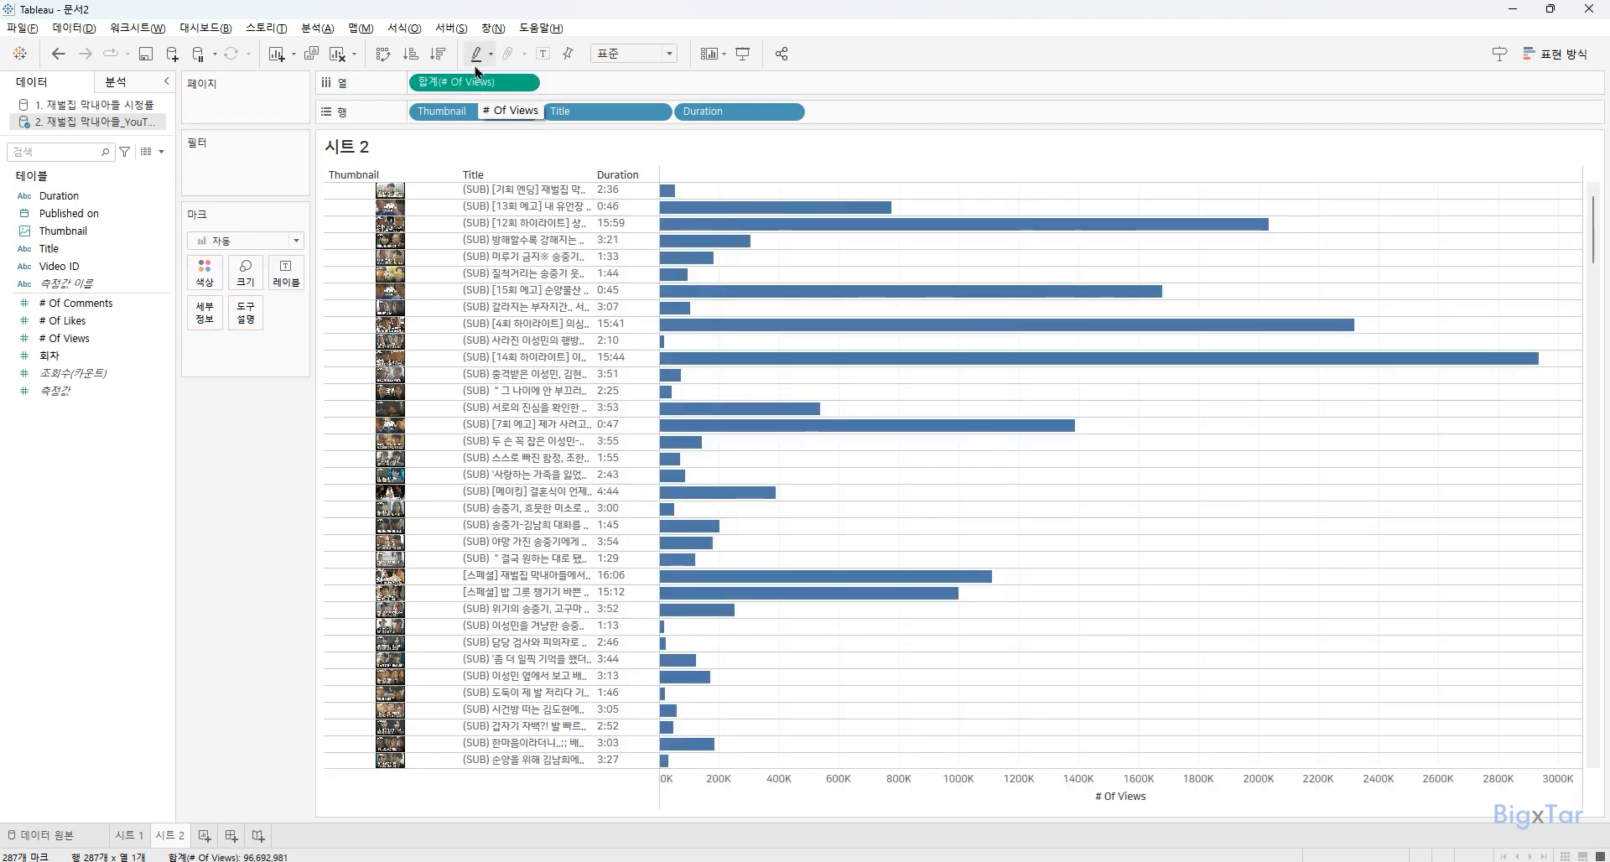
pyautogui.click(439, 56)
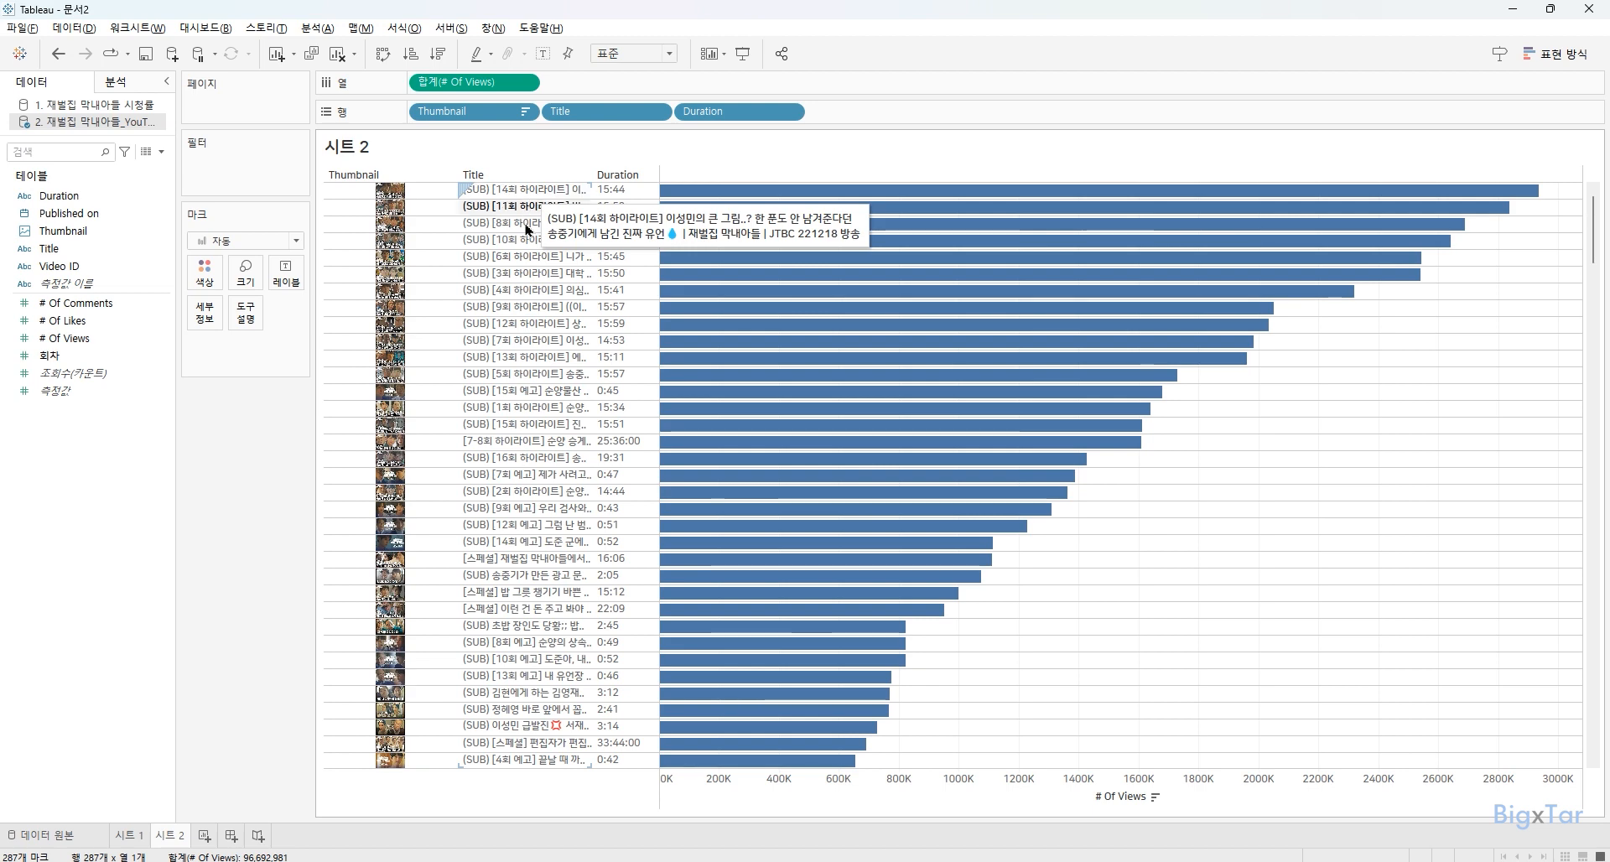
pyautogui.moveTo(723, 266)
pyautogui.moveTo(708, 319)
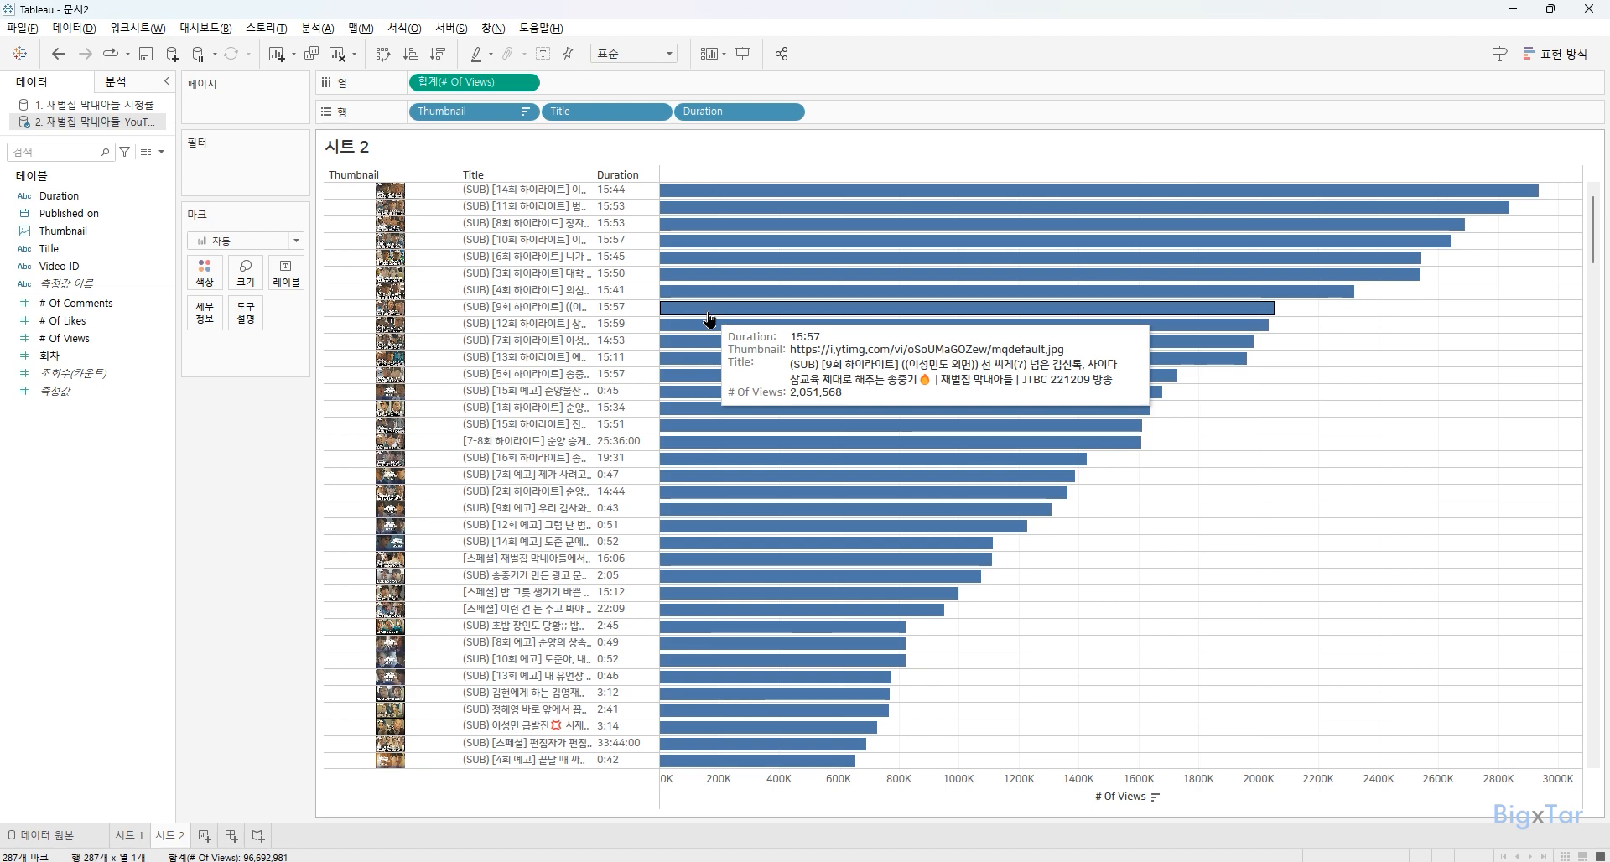
# Start a new calculated field on the YouTube data source and name it 하이라이트?
pyautogui.click(325, 28)
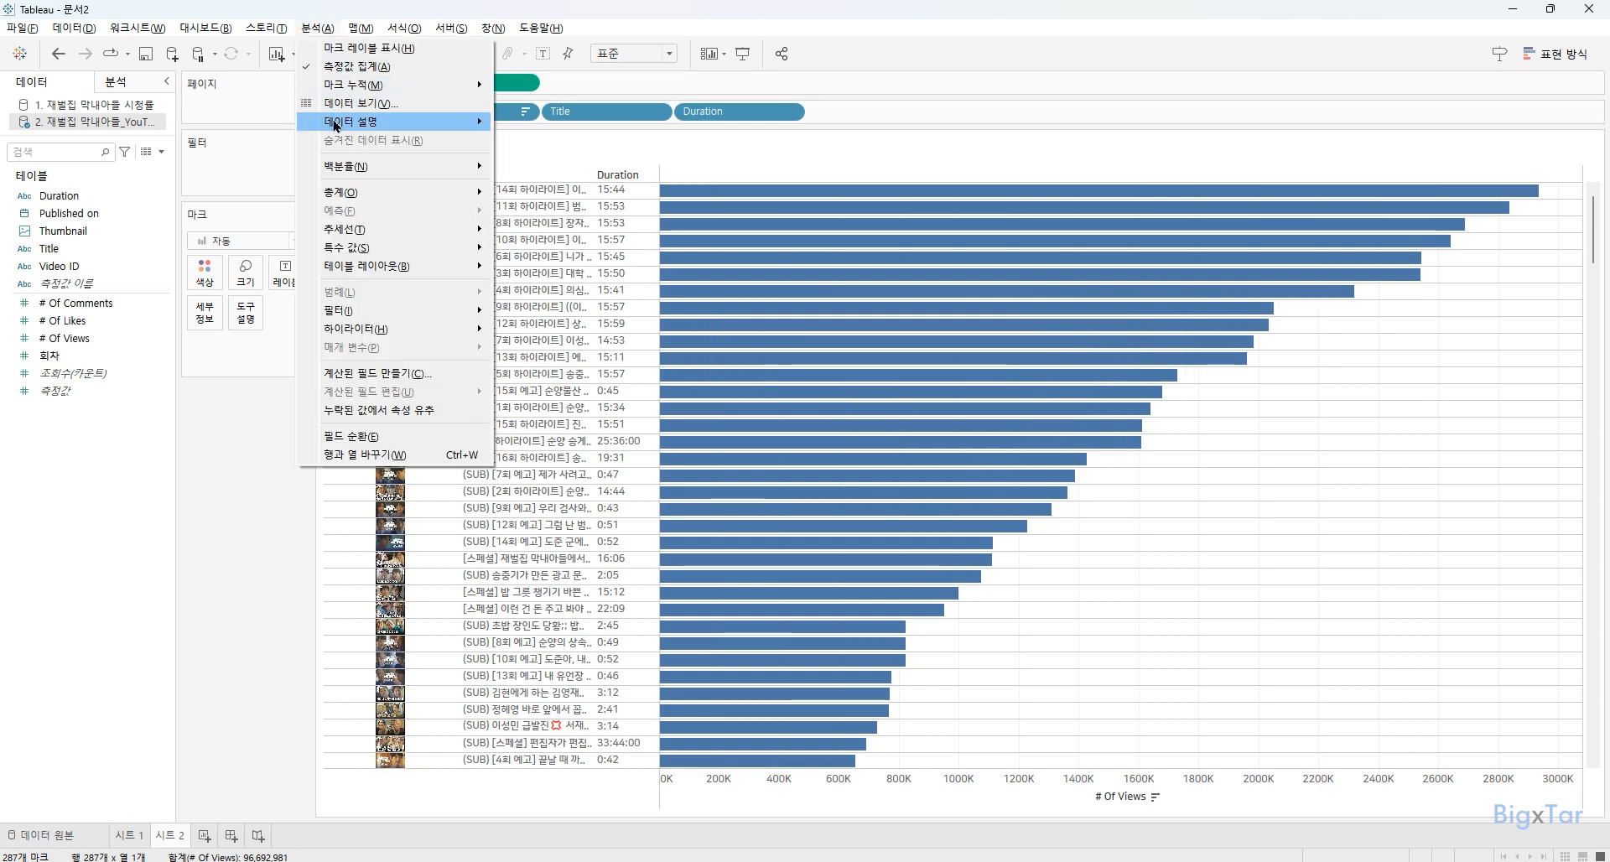
pyautogui.click(363, 374)
pyautogui.press('BackSpace')
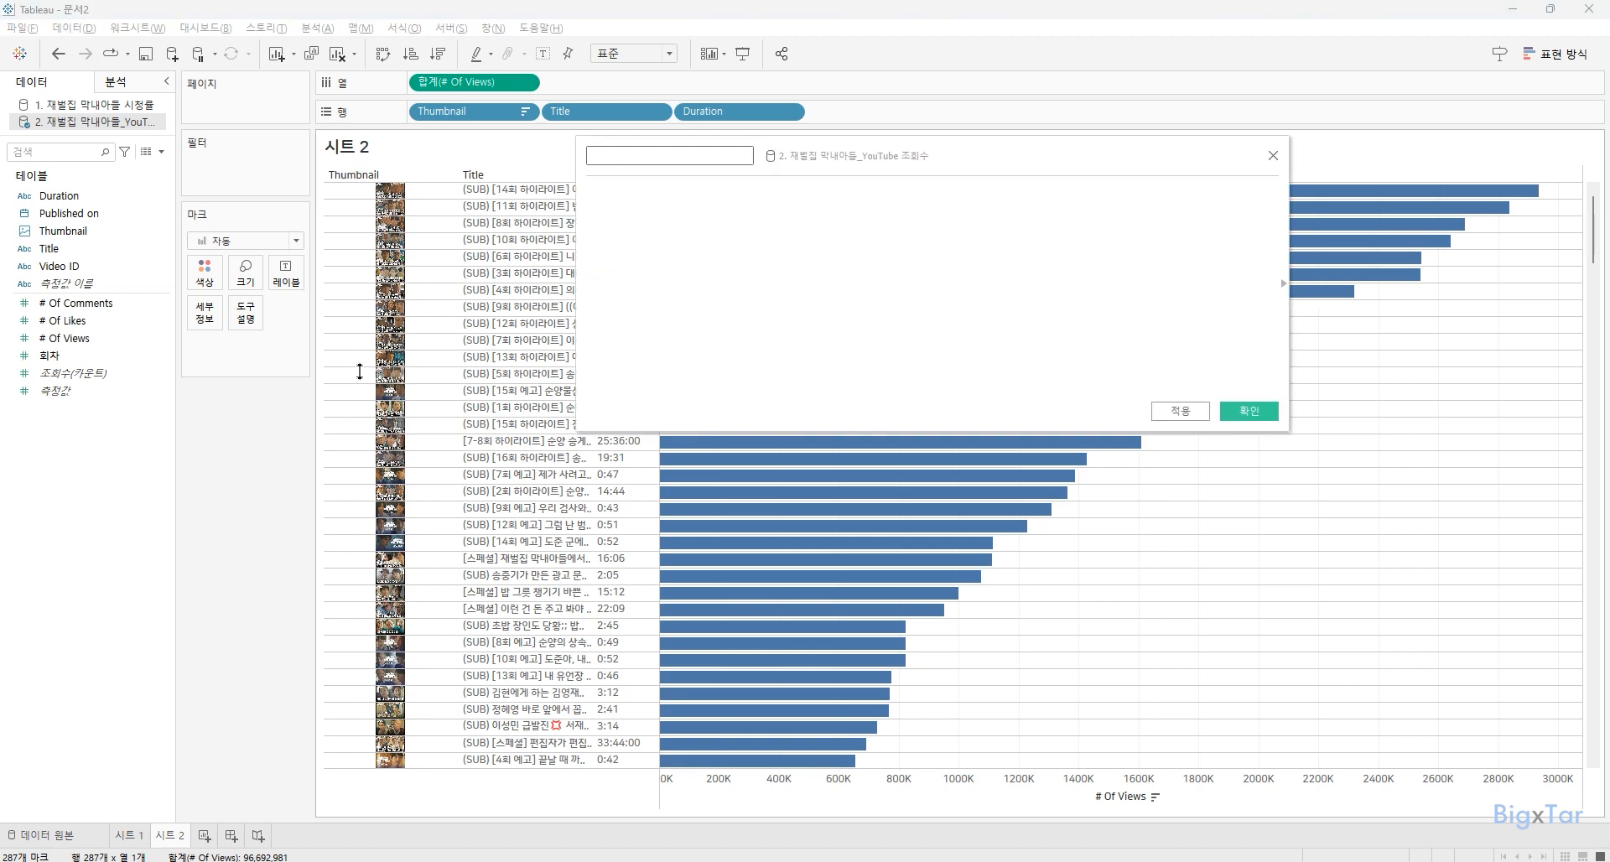
pyautogui.write('하이라이트?')
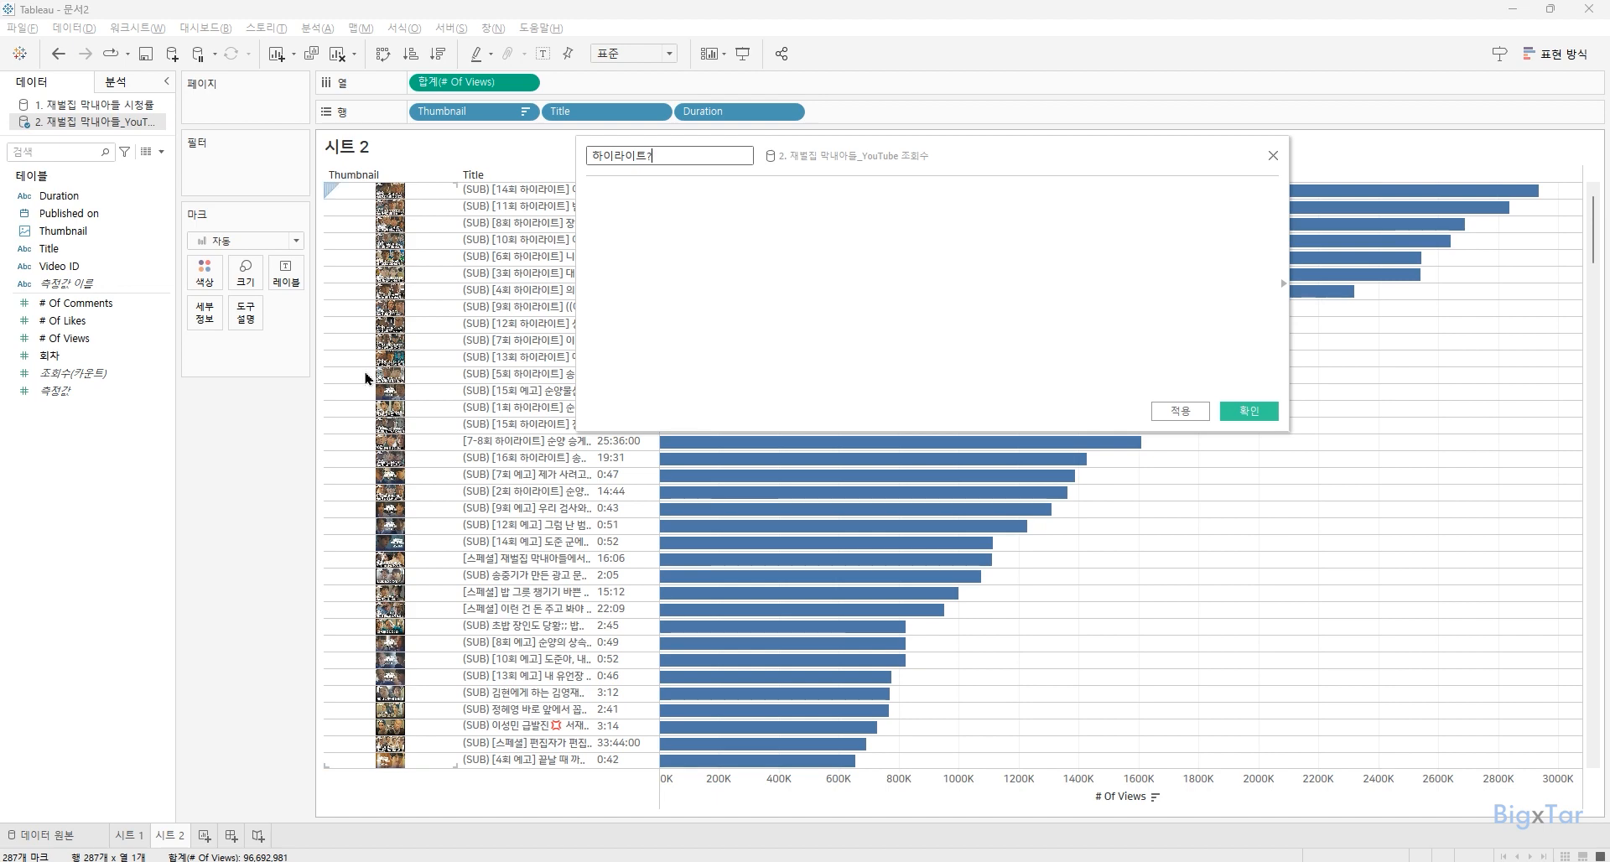
# Define 하이라이트? with the formula CONTAINS([Title],'하이라이트') and colour the bars by that field.
pyautogui.click(707, 354)
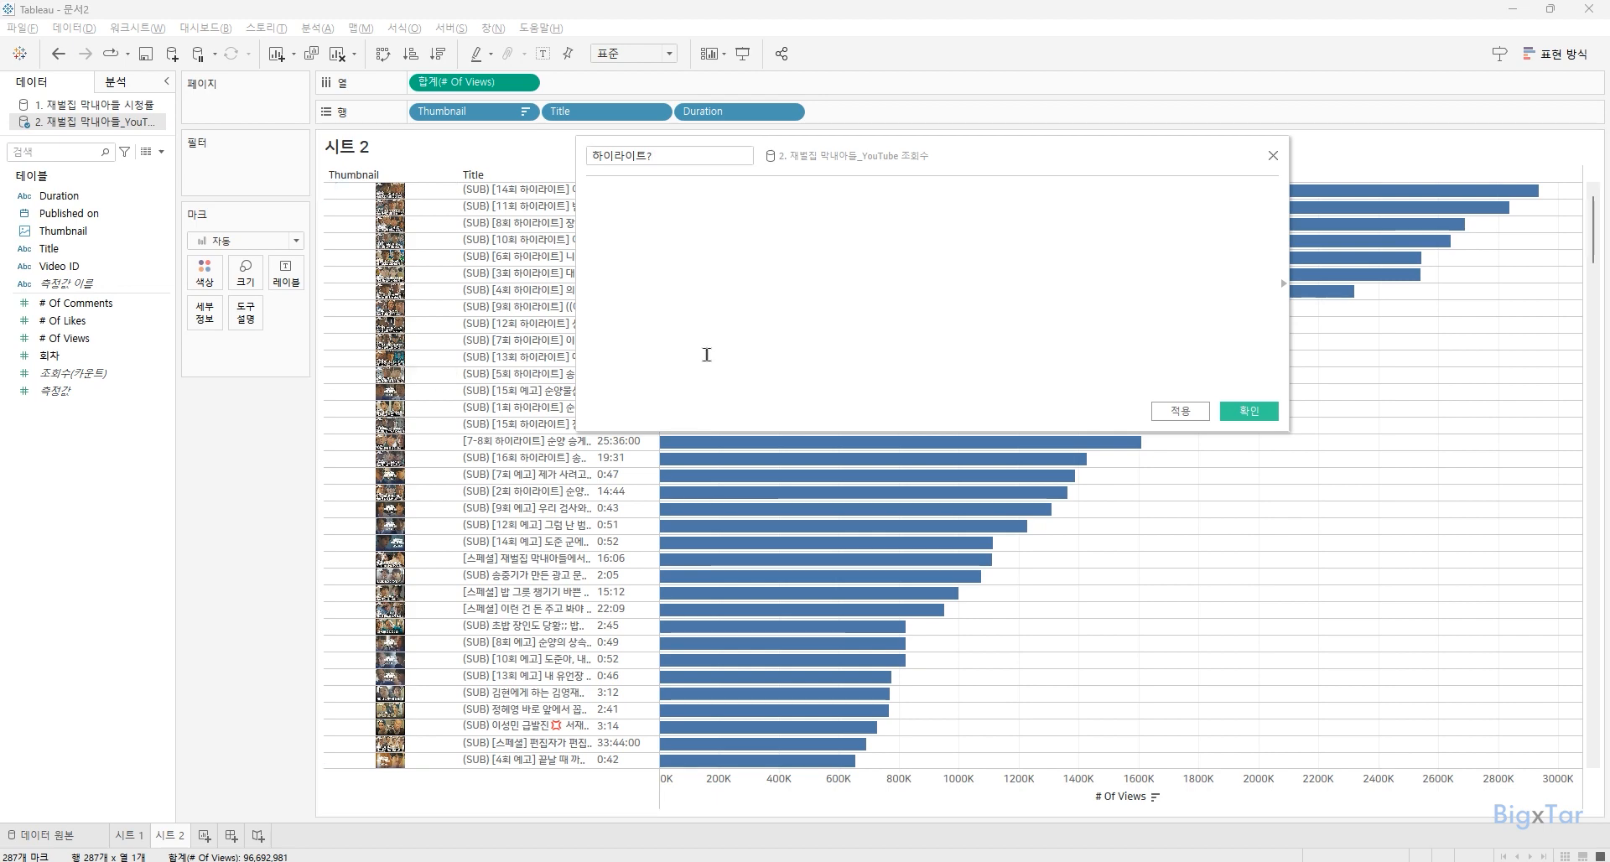
pyautogui.write('CONT')
pyautogui.press('Return')
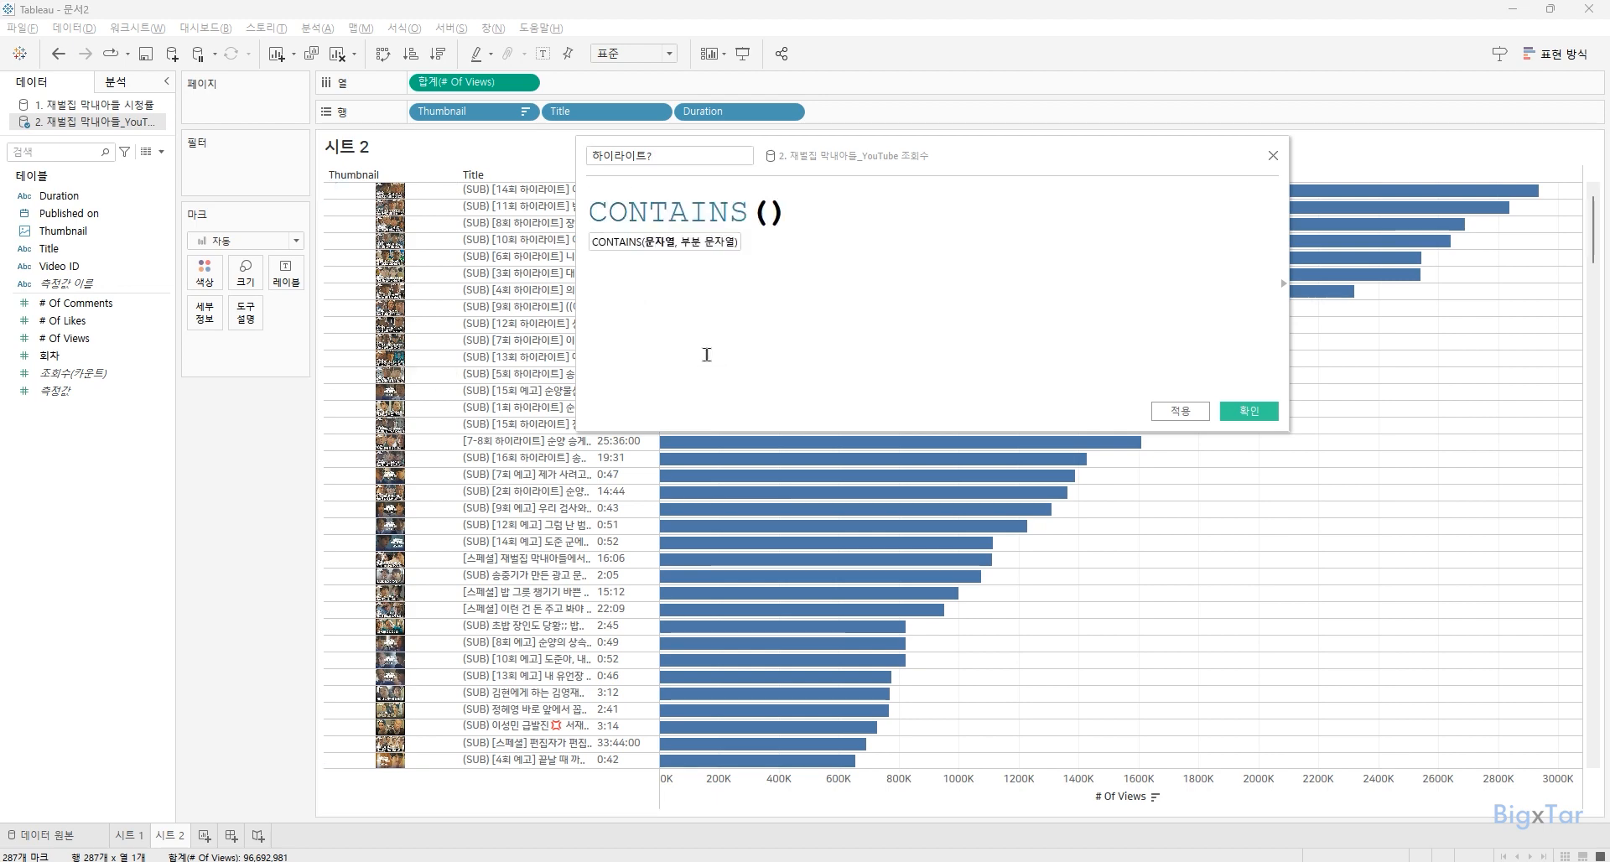
pyautogui.write('TIT')
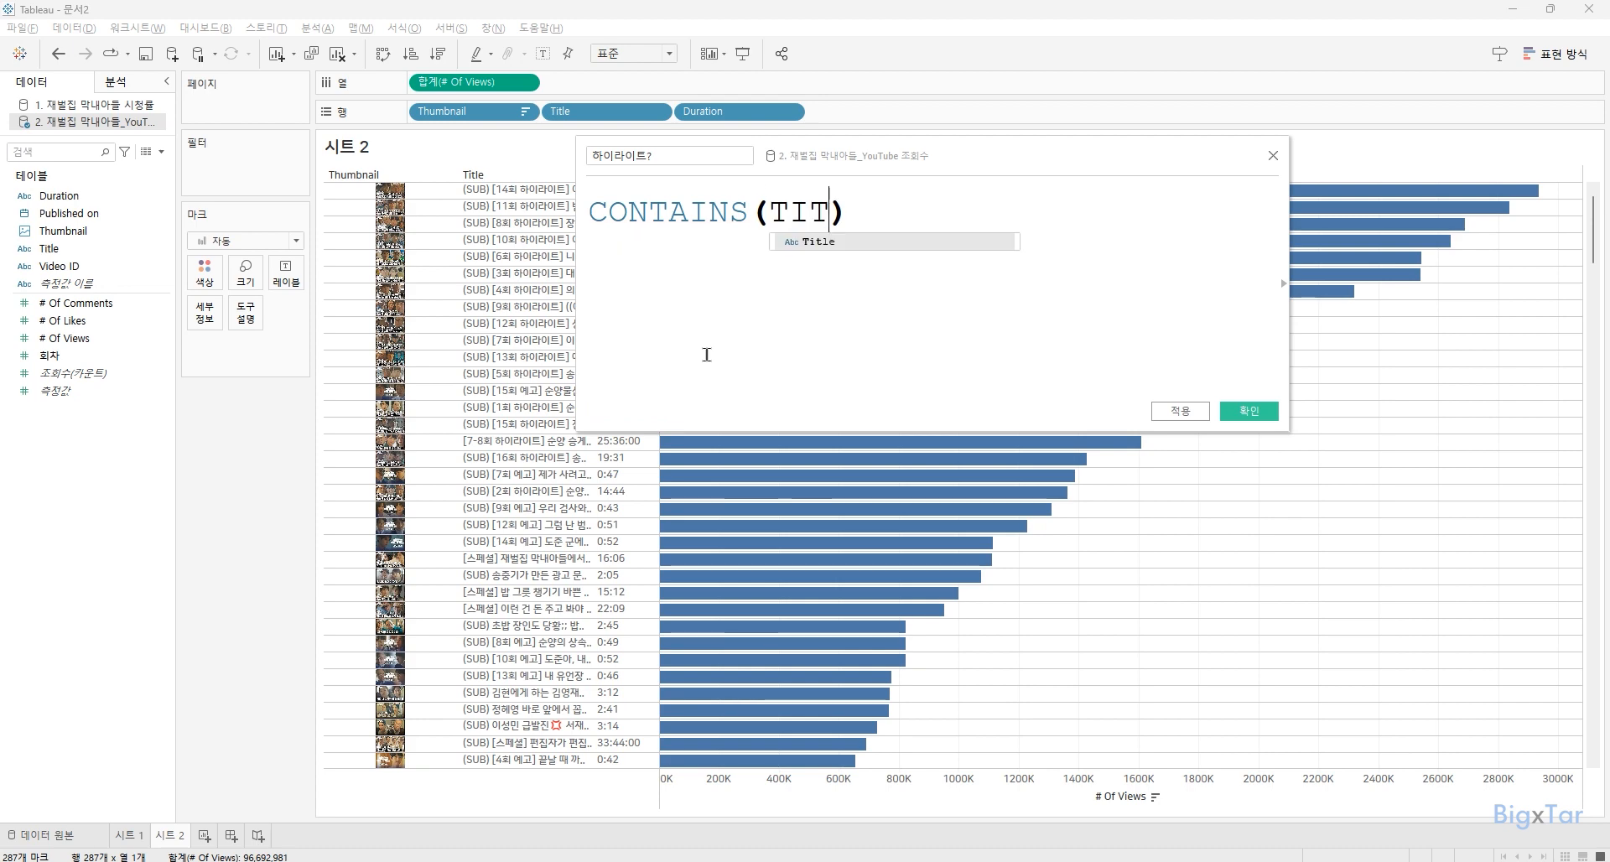
pyautogui.press('Return')
pyautogui.write(',')
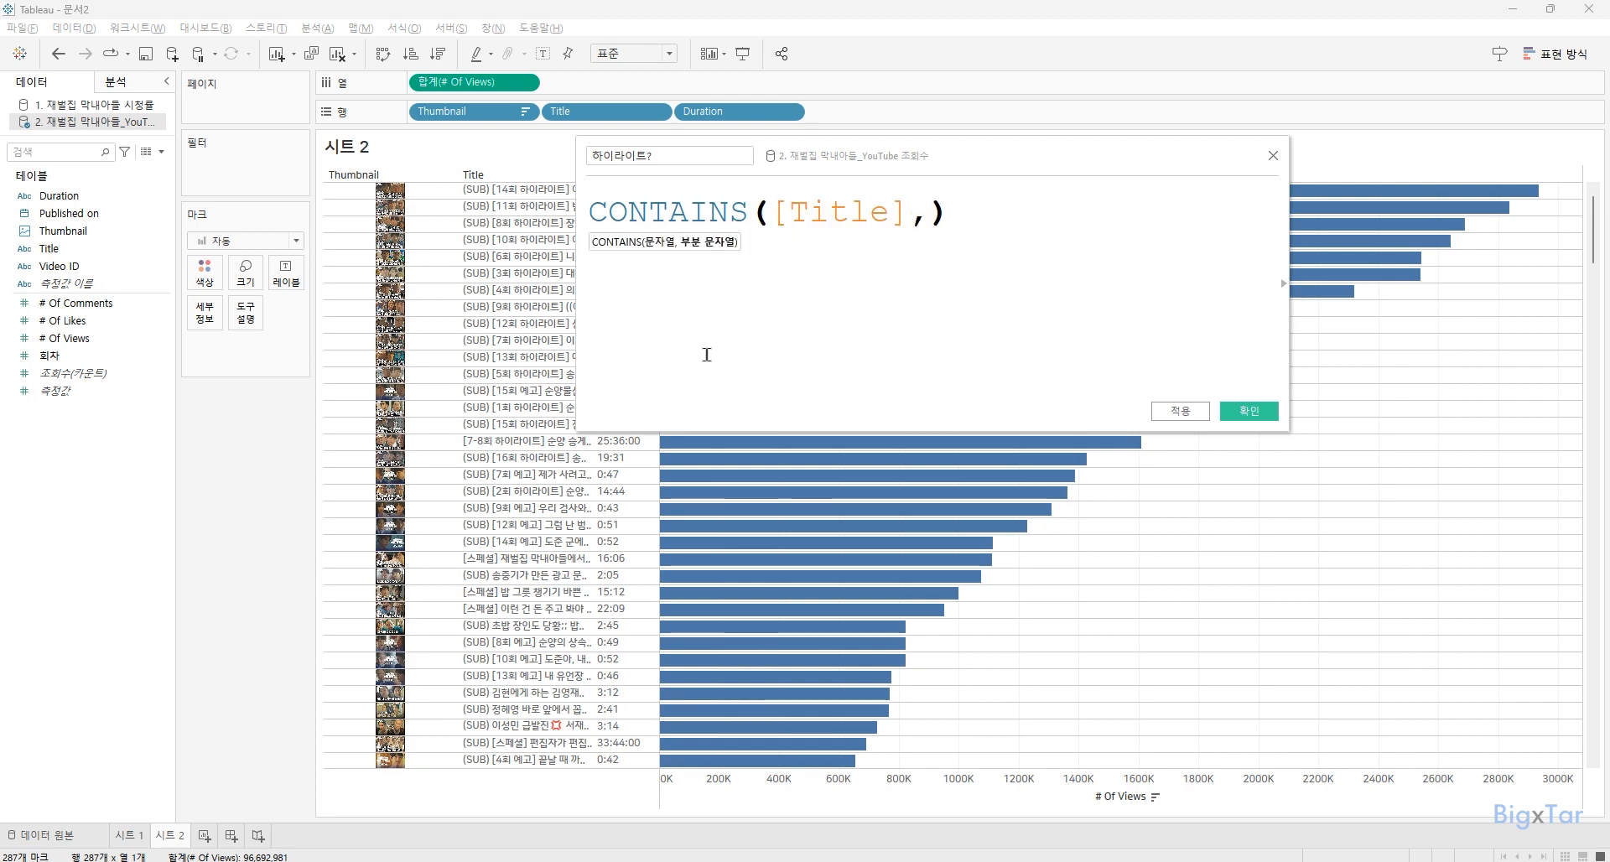
pyautogui.write("'항")
pyautogui.write("이라이트'")
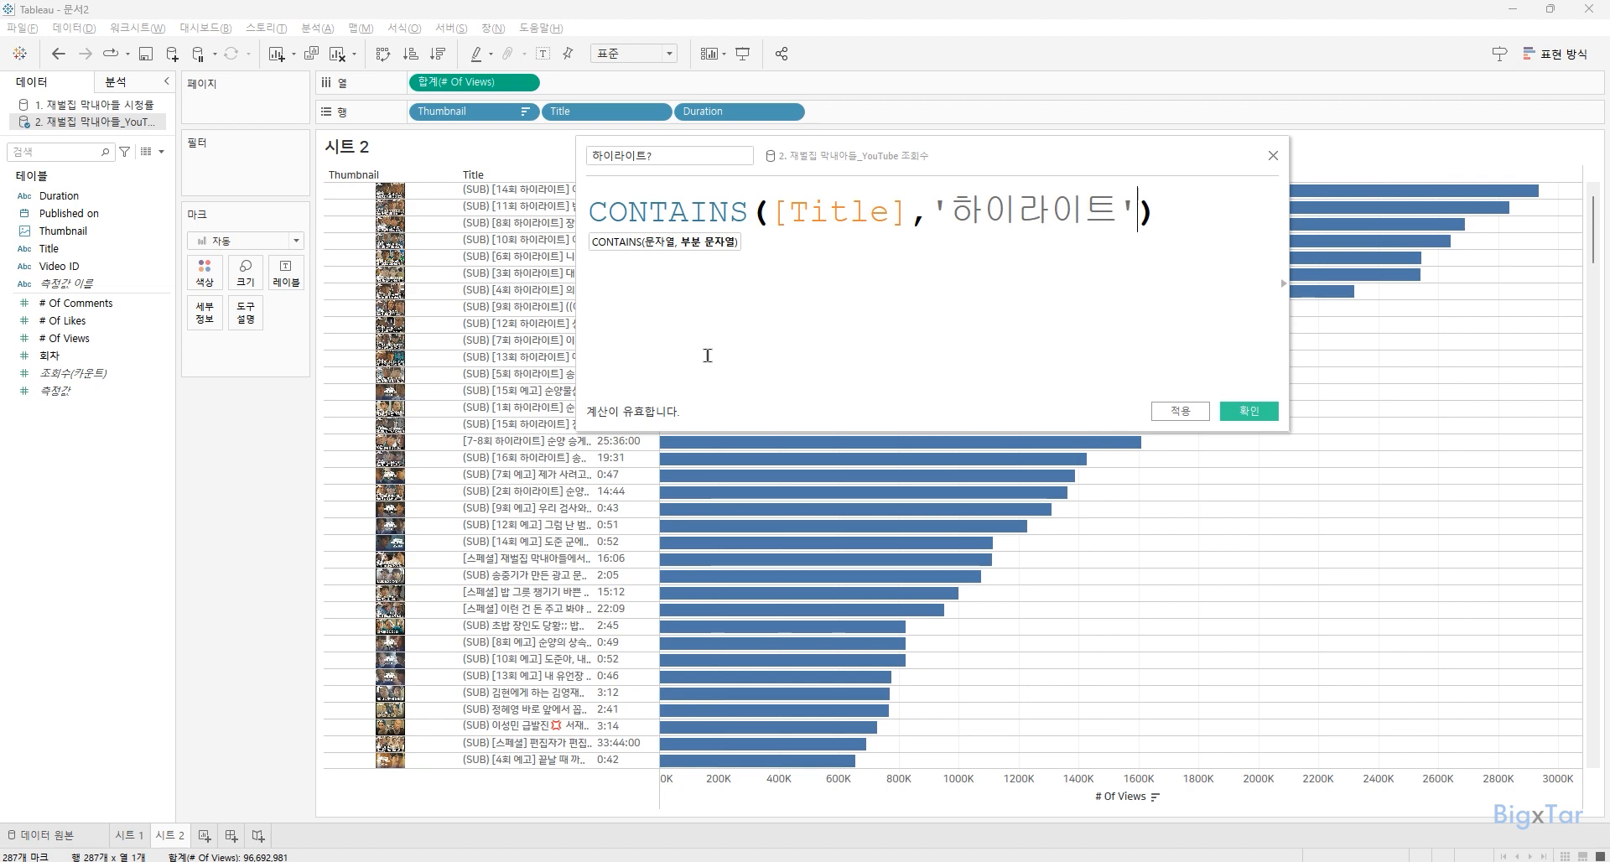
pyautogui.click(1248, 411)
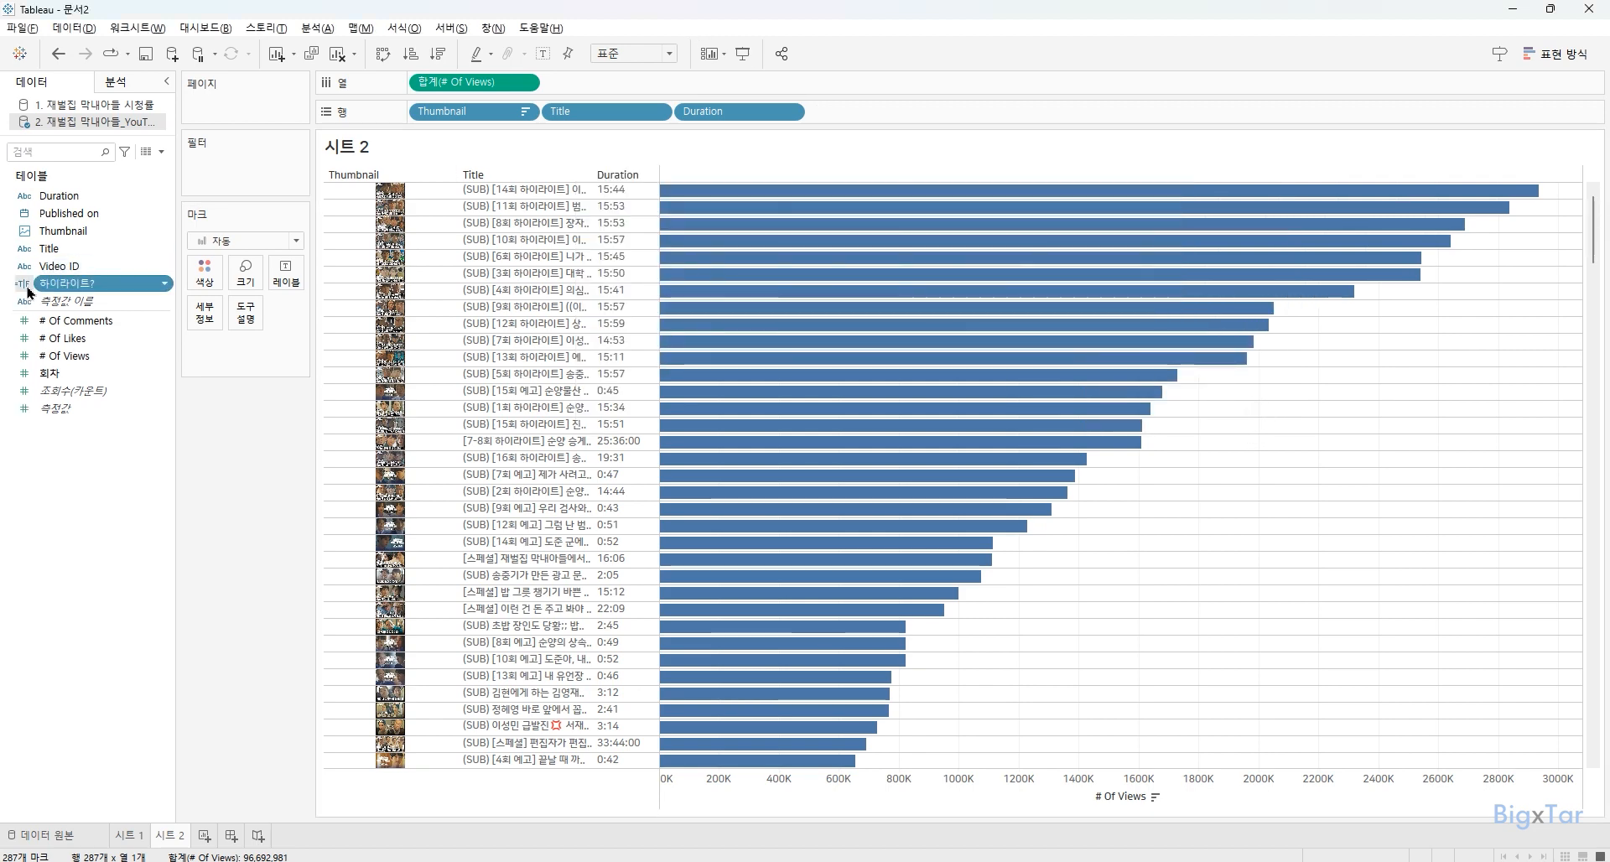
pyautogui.moveTo(53, 284); pyautogui.dragTo(205, 273)
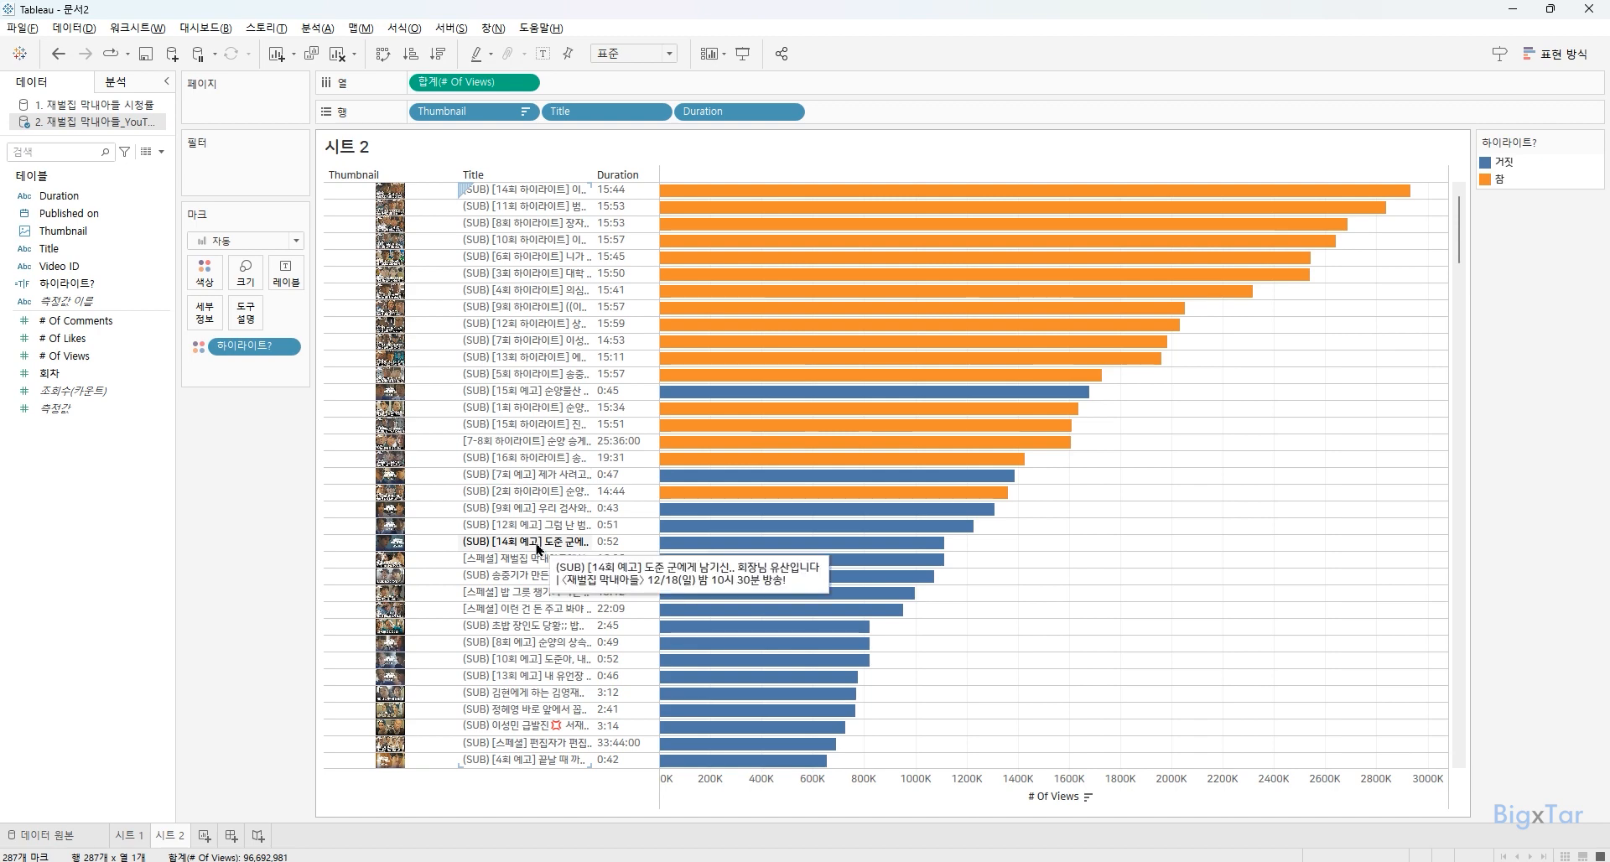
# Create a calculated field named 조회수 순위 with the formula RANK(SUM([# Of Views])).
pyautogui.rightClick(74, 462)
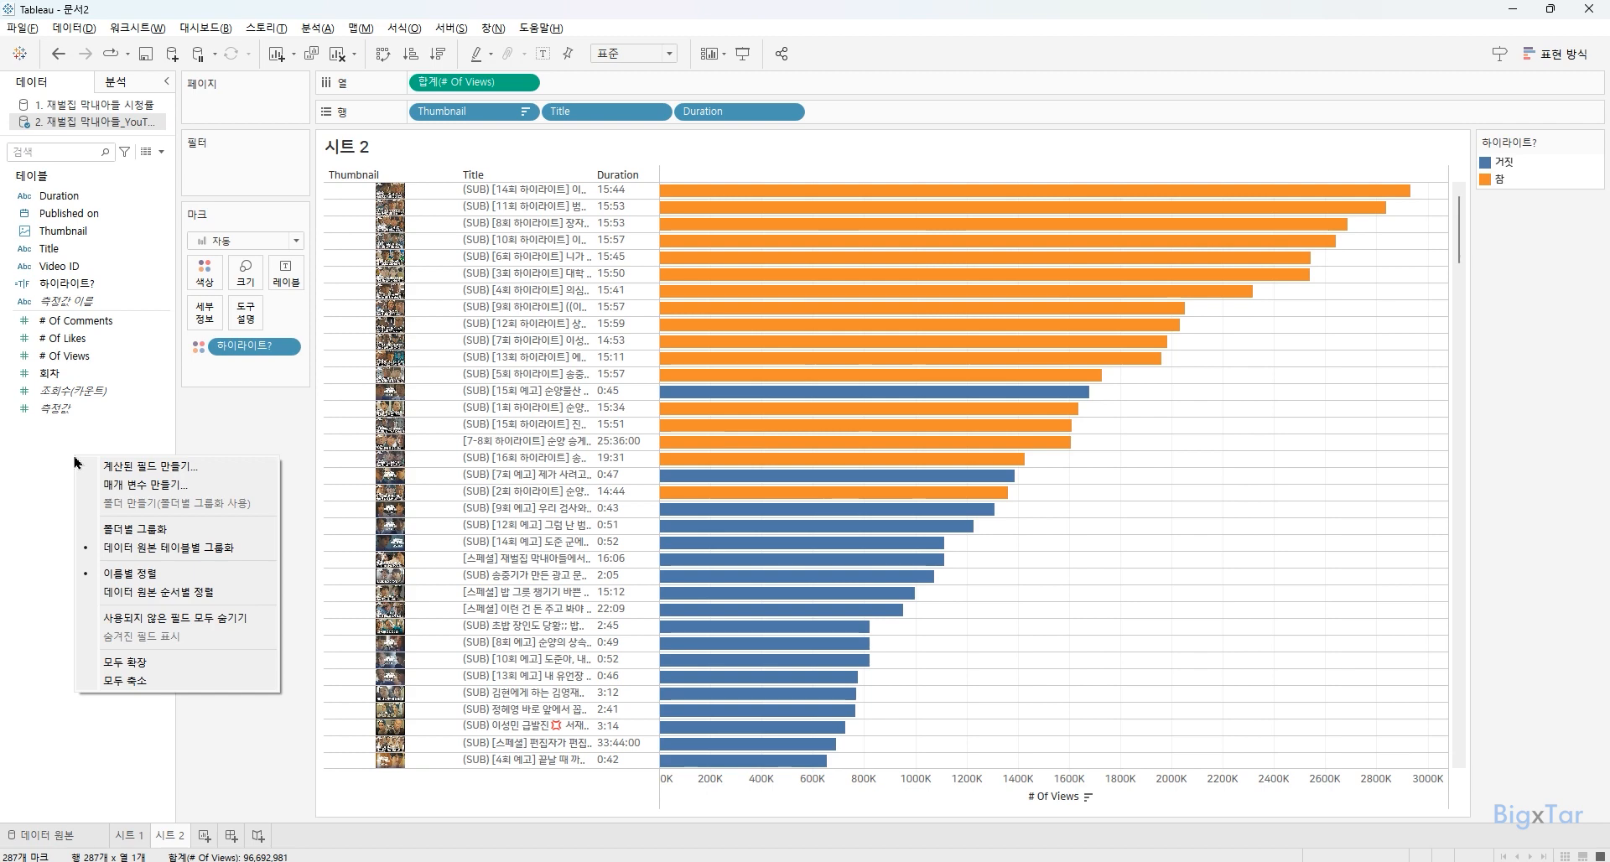
pyautogui.click(181, 475)
pyautogui.press('BackSpace')
pyautogui.write('조회수 순위')
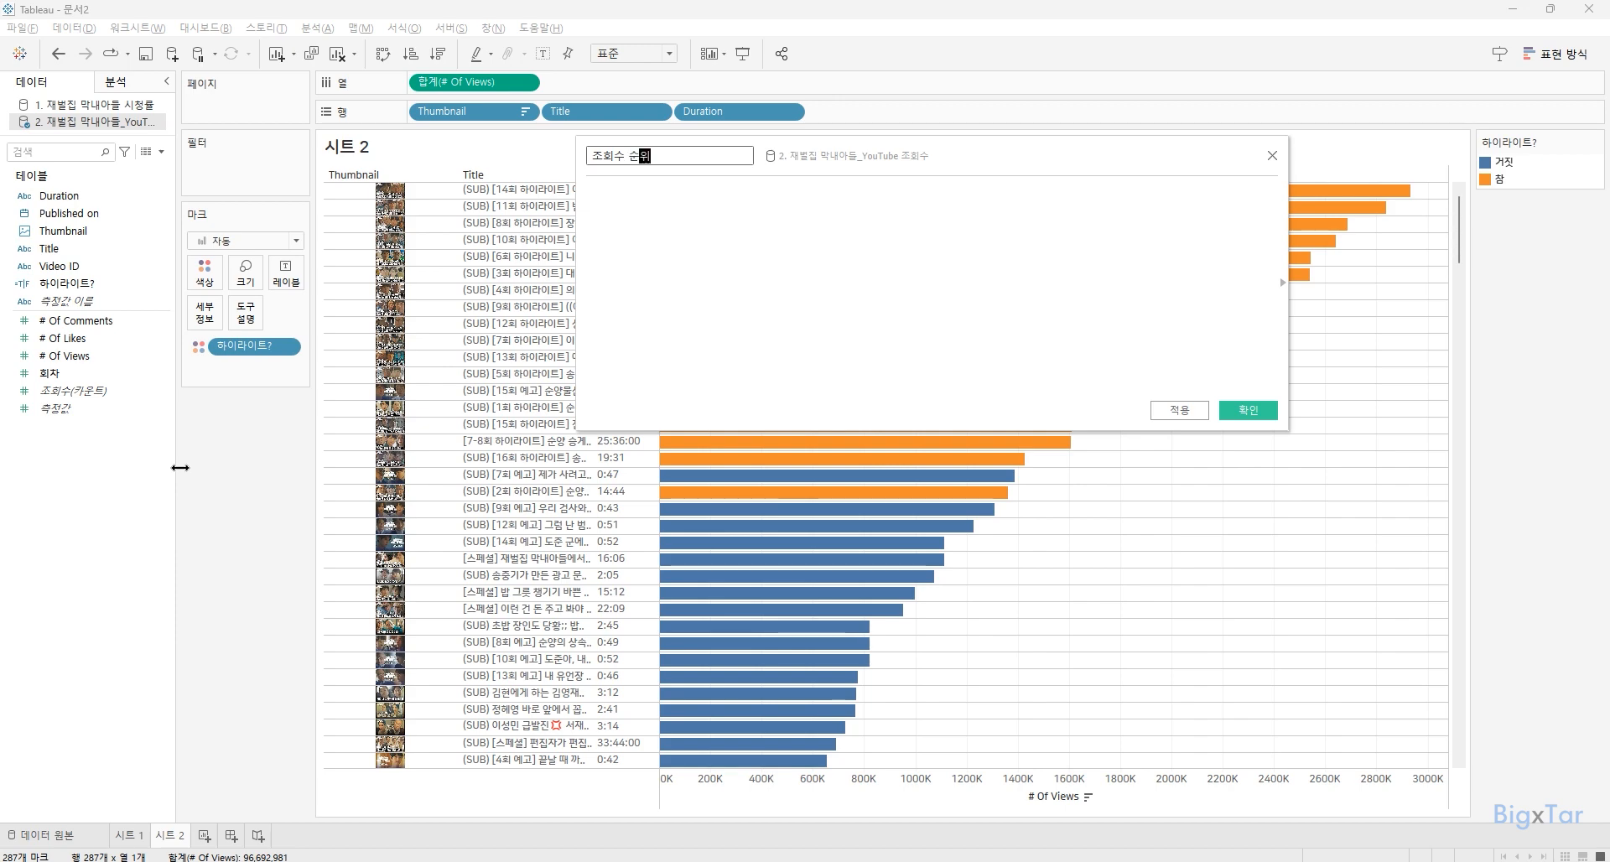
pyautogui.click(738, 285)
pyautogui.write('RANK')
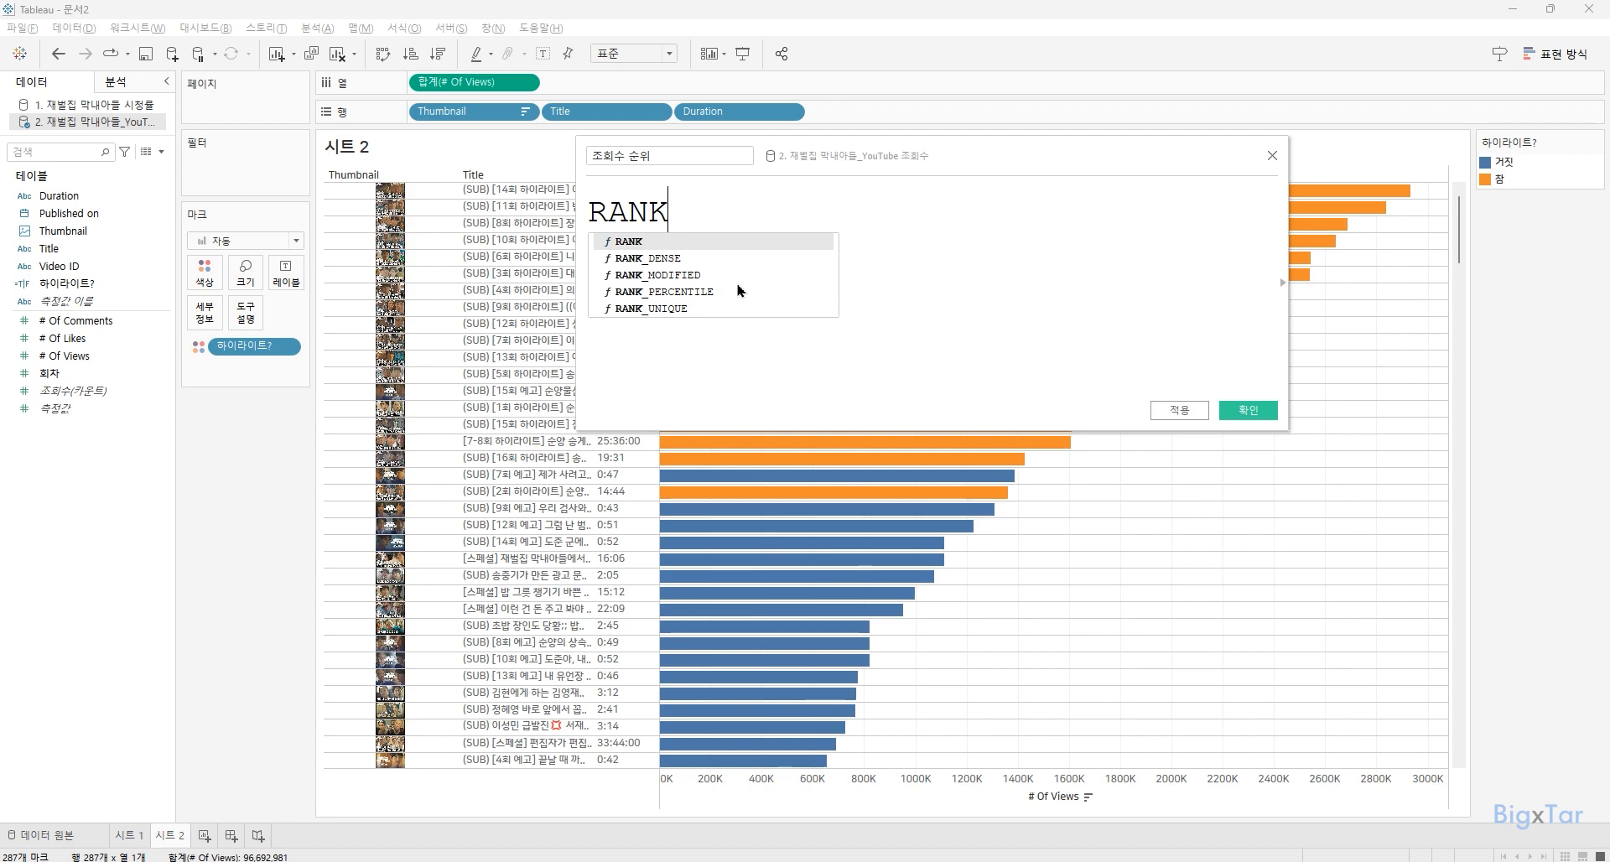
pyautogui.press('Return')
pyautogui.write('SUM')
pyautogui.press('Return')
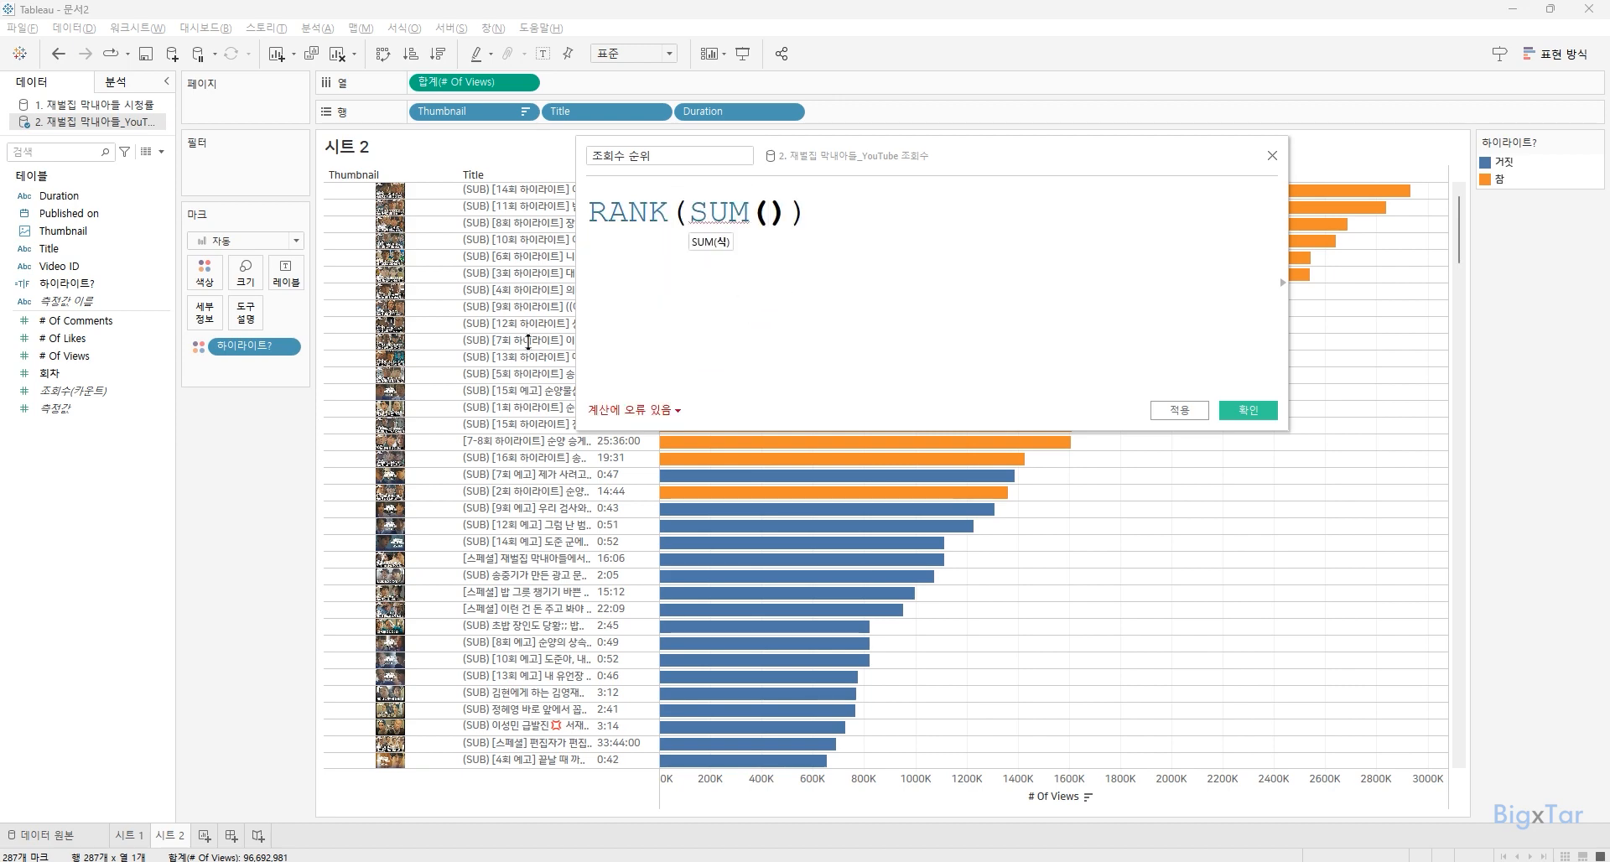
pyautogui.moveTo(67, 355); pyautogui.dragTo(797, 300)
pyautogui.click(1259, 419)
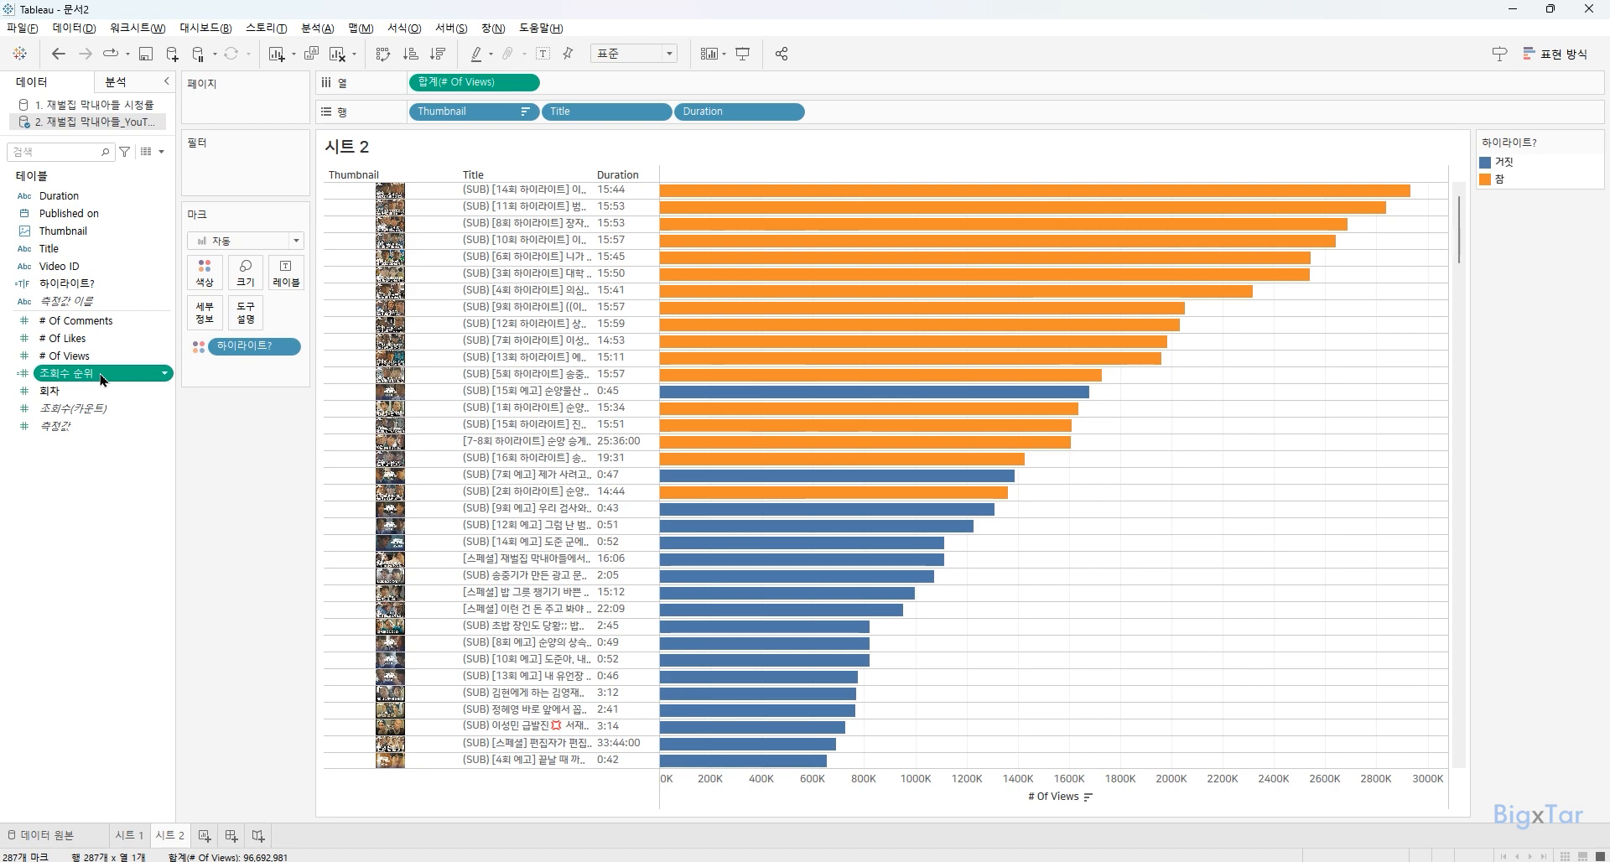
# Convert 조회수 순위 to discrete (불연속형) and place it before Thumbnail on the rows.
pyautogui.rightClick(102, 379)
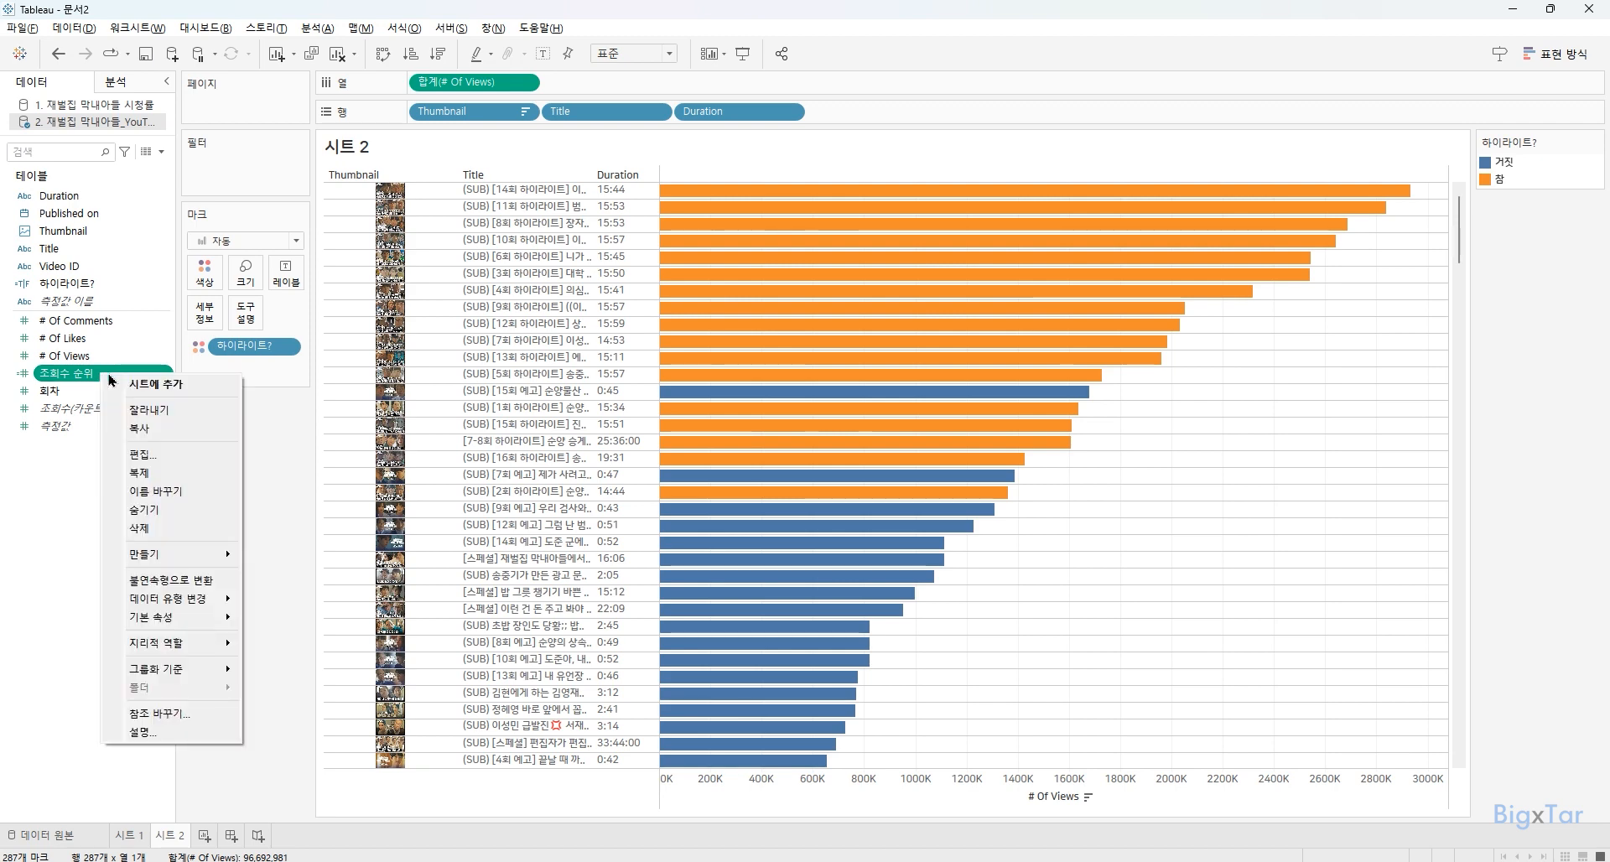
pyautogui.click(189, 587)
pyautogui.moveTo(81, 383); pyautogui.dragTo(422, 116)
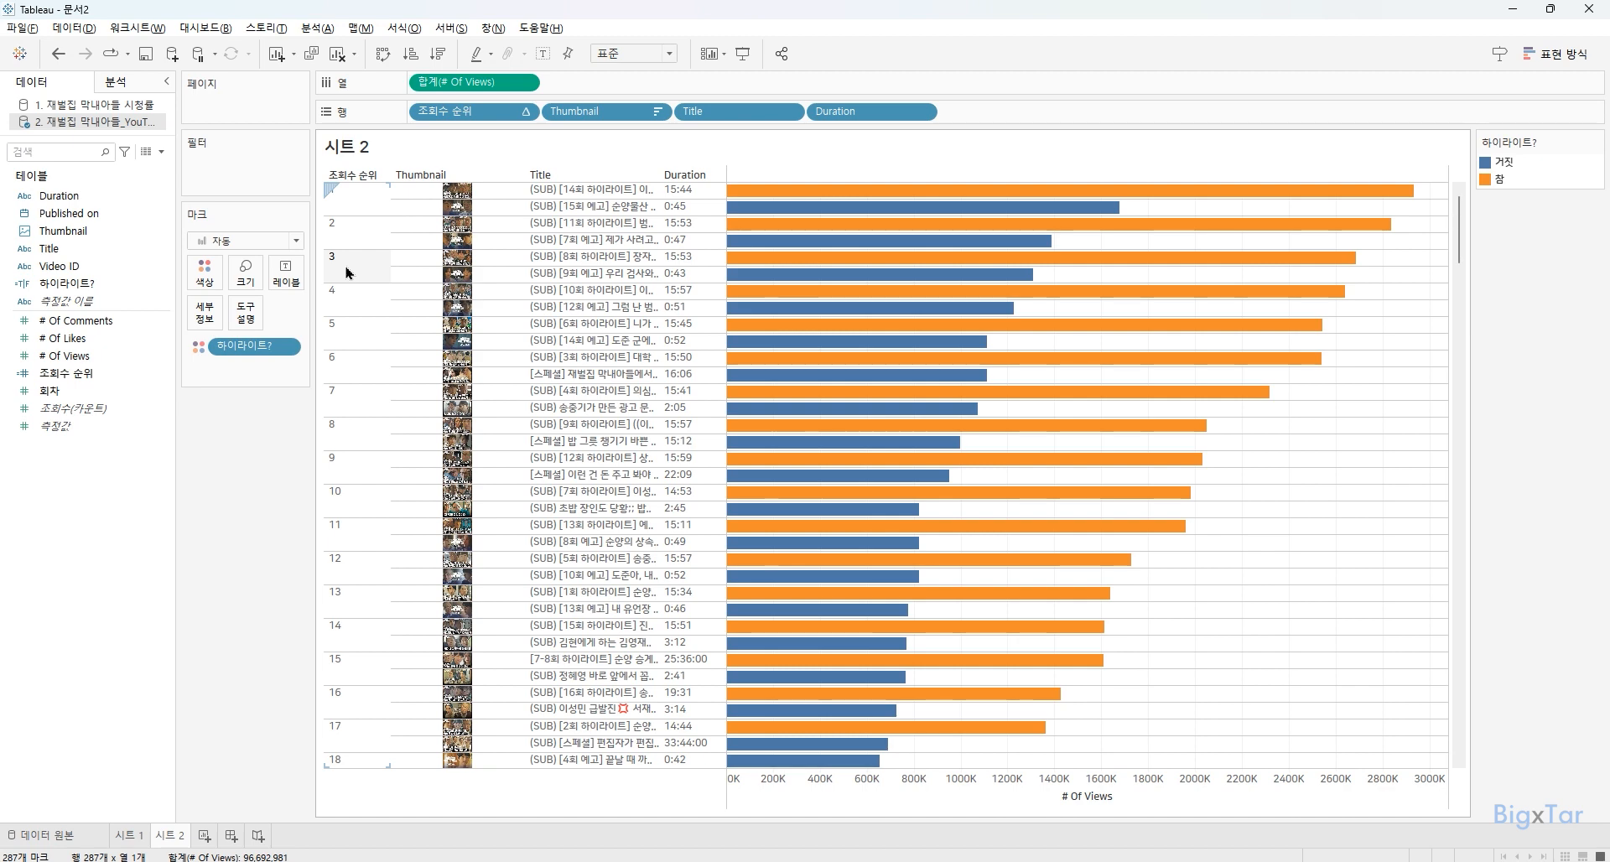
# Set the 조회수 순위 table calculation to specific dimensions (특정 차원) and include 하이라이트? among them.
pyautogui.click(525, 113)
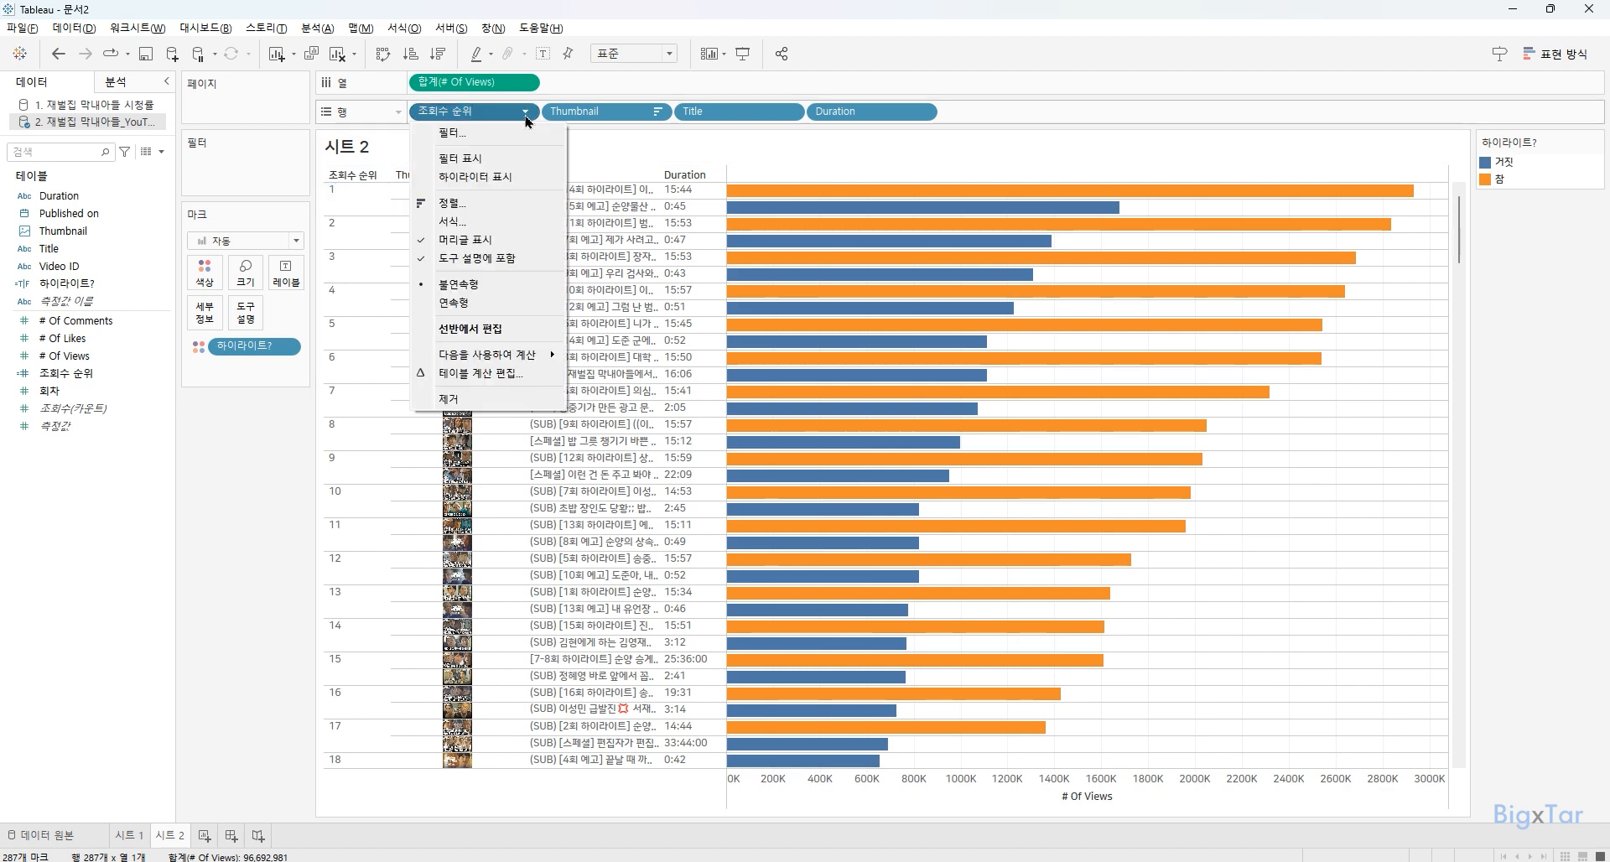
pyautogui.click(496, 374)
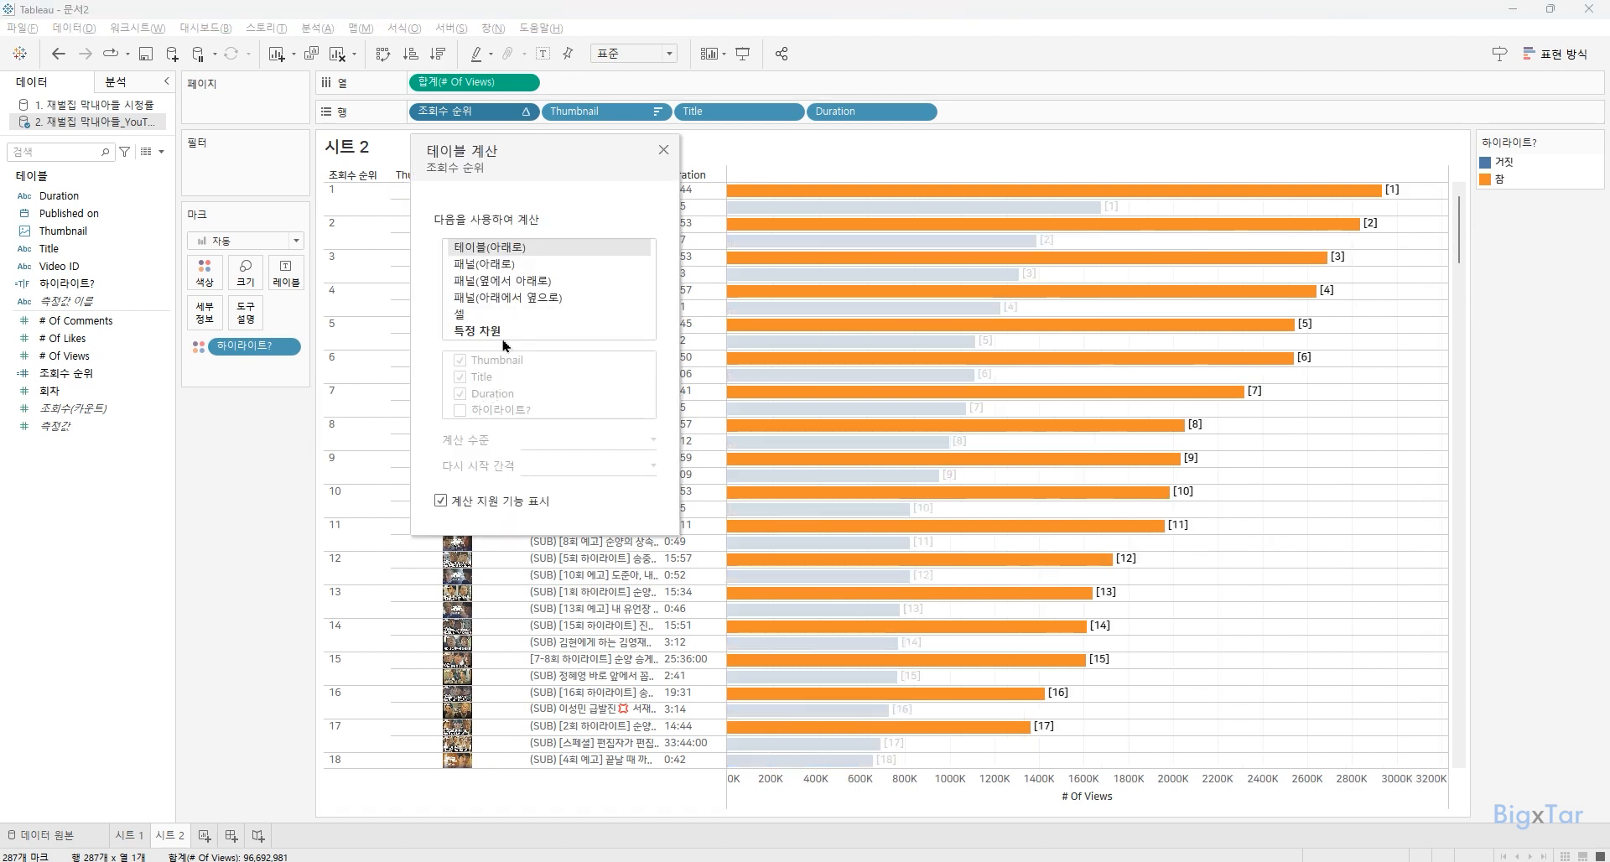
pyautogui.click(591, 329)
pyautogui.click(460, 410)
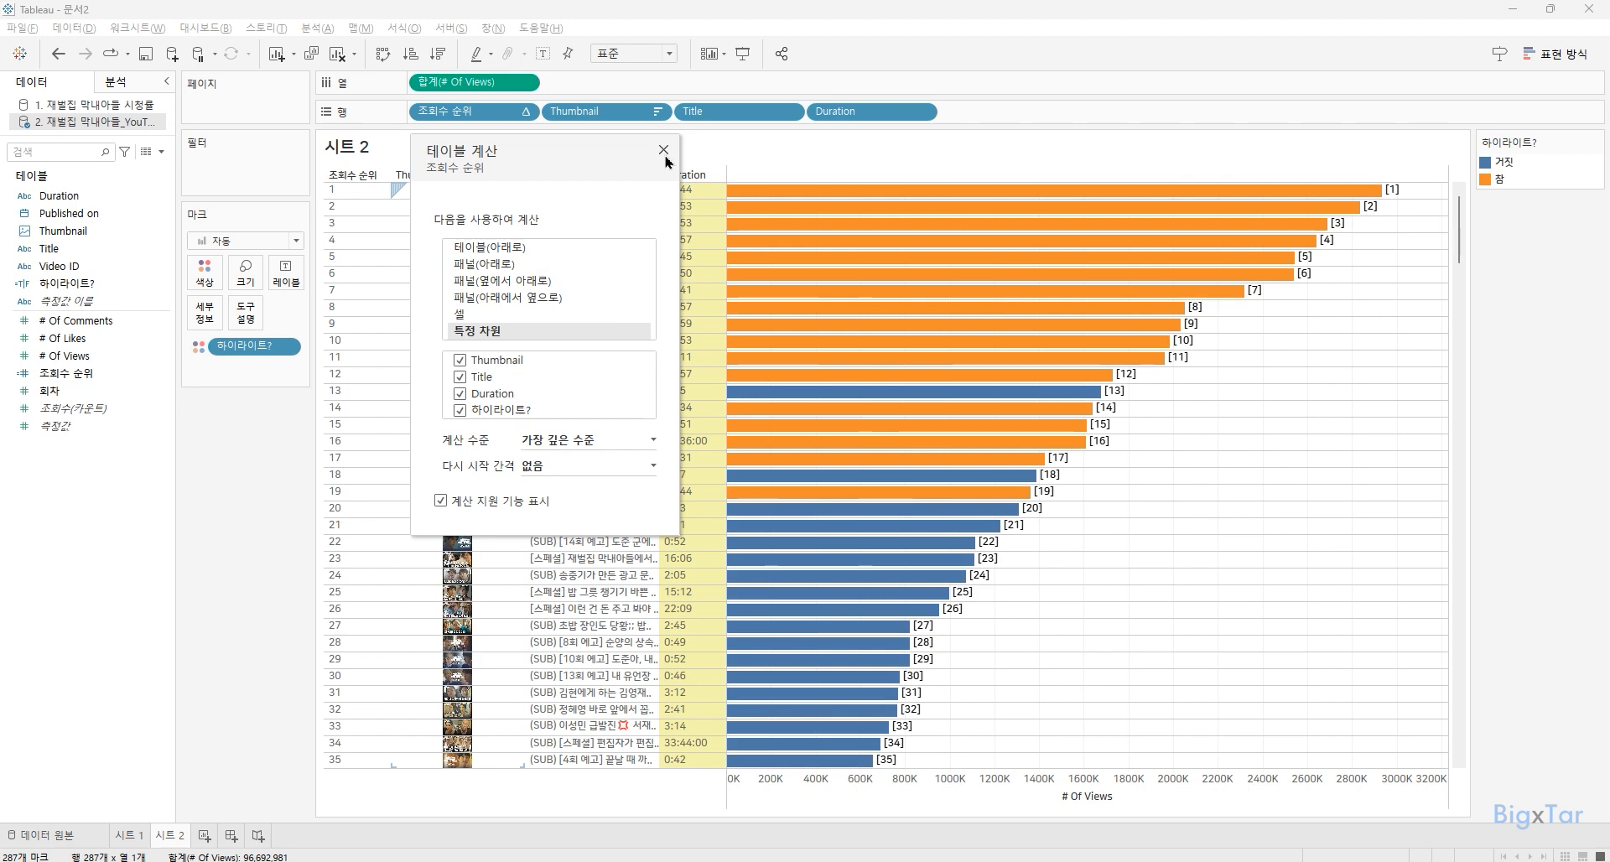
pyautogui.click(663, 150)
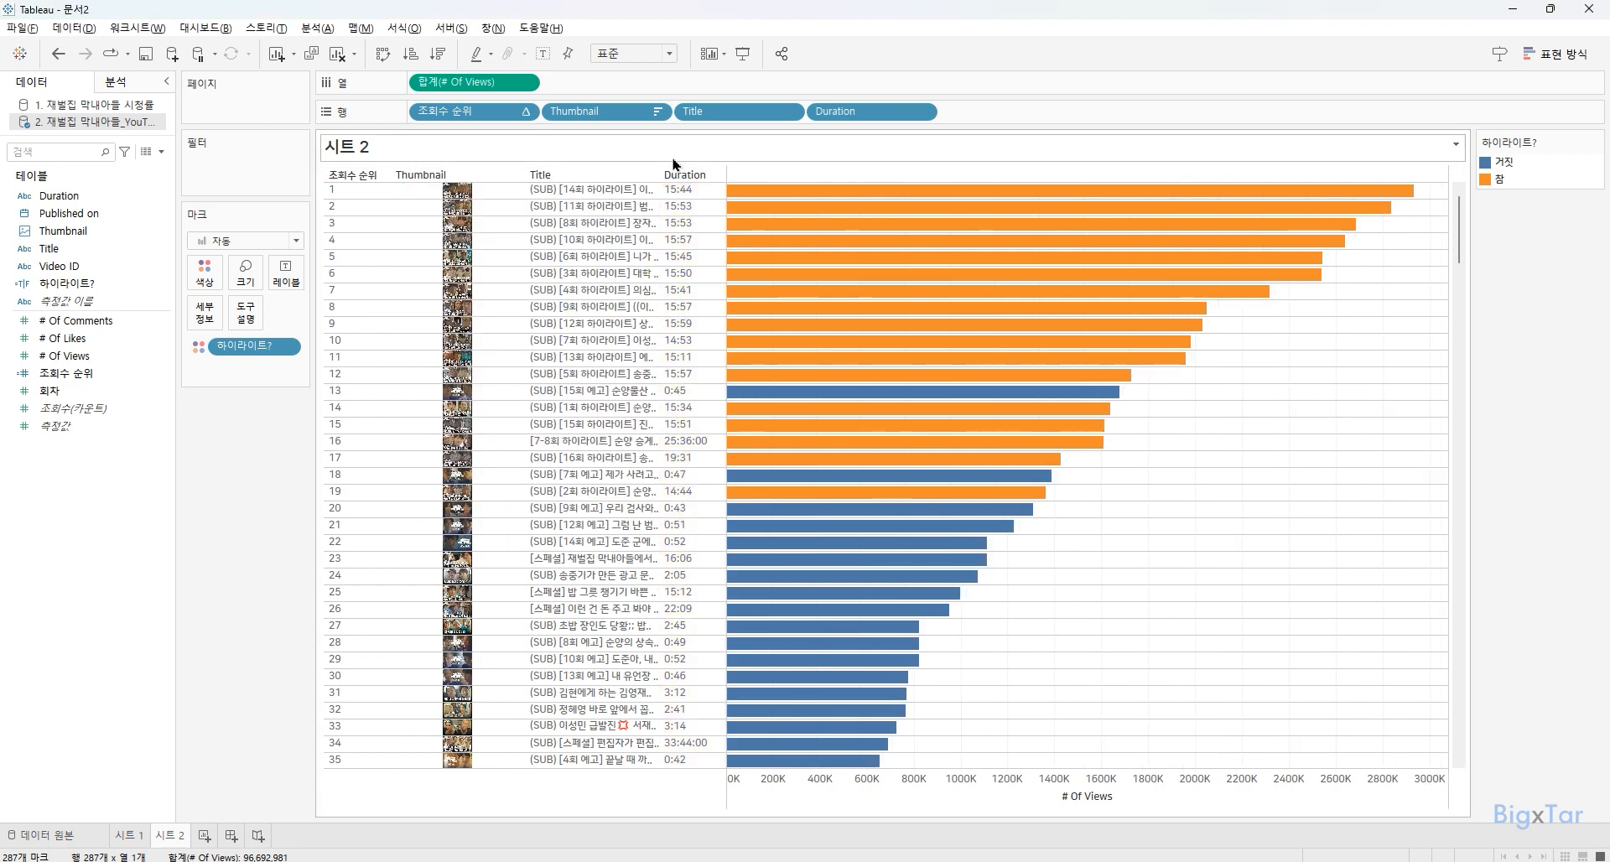
# Add Video ID to the marks as detail and include it in the 조회수 순위 table calculation's dimensions.
pyautogui.moveTo(767, 207)
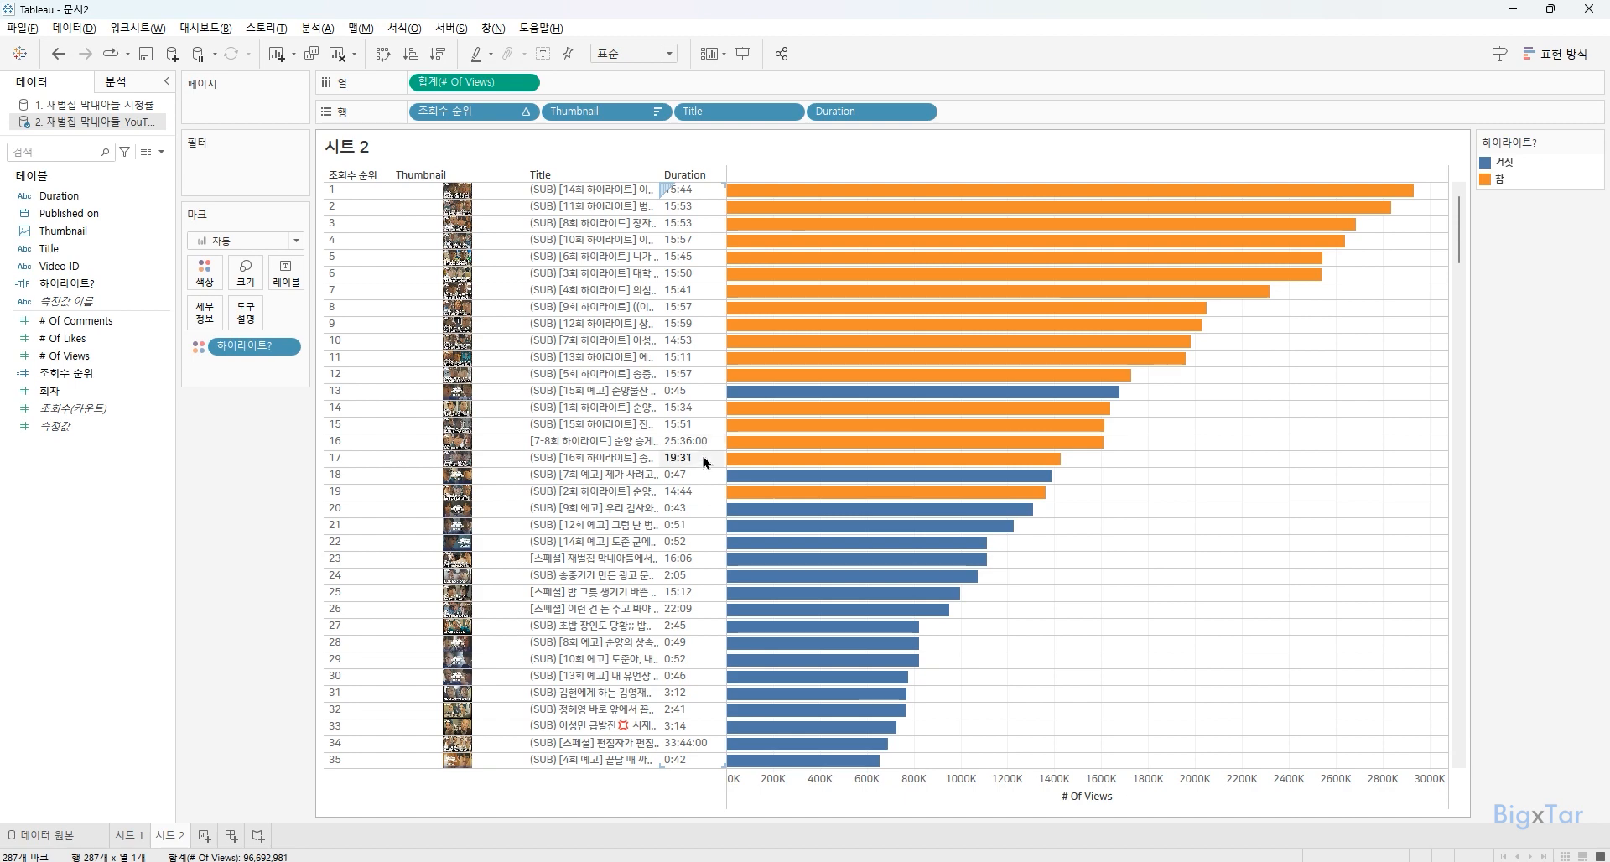
pyautogui.click(33, 267)
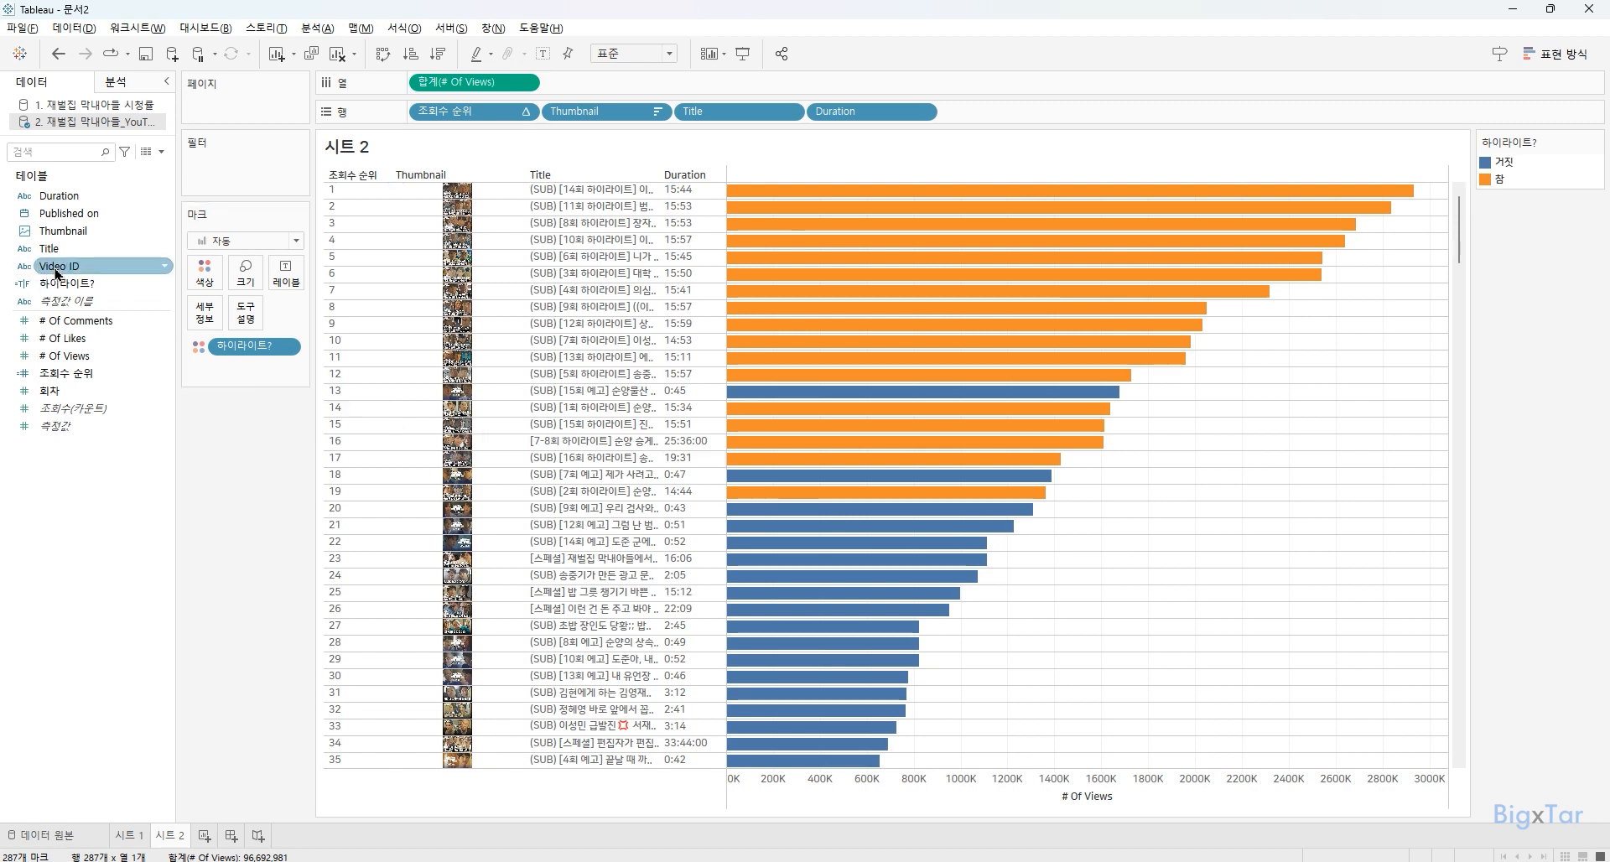
pyautogui.moveTo(61, 270); pyautogui.dragTo(220, 326)
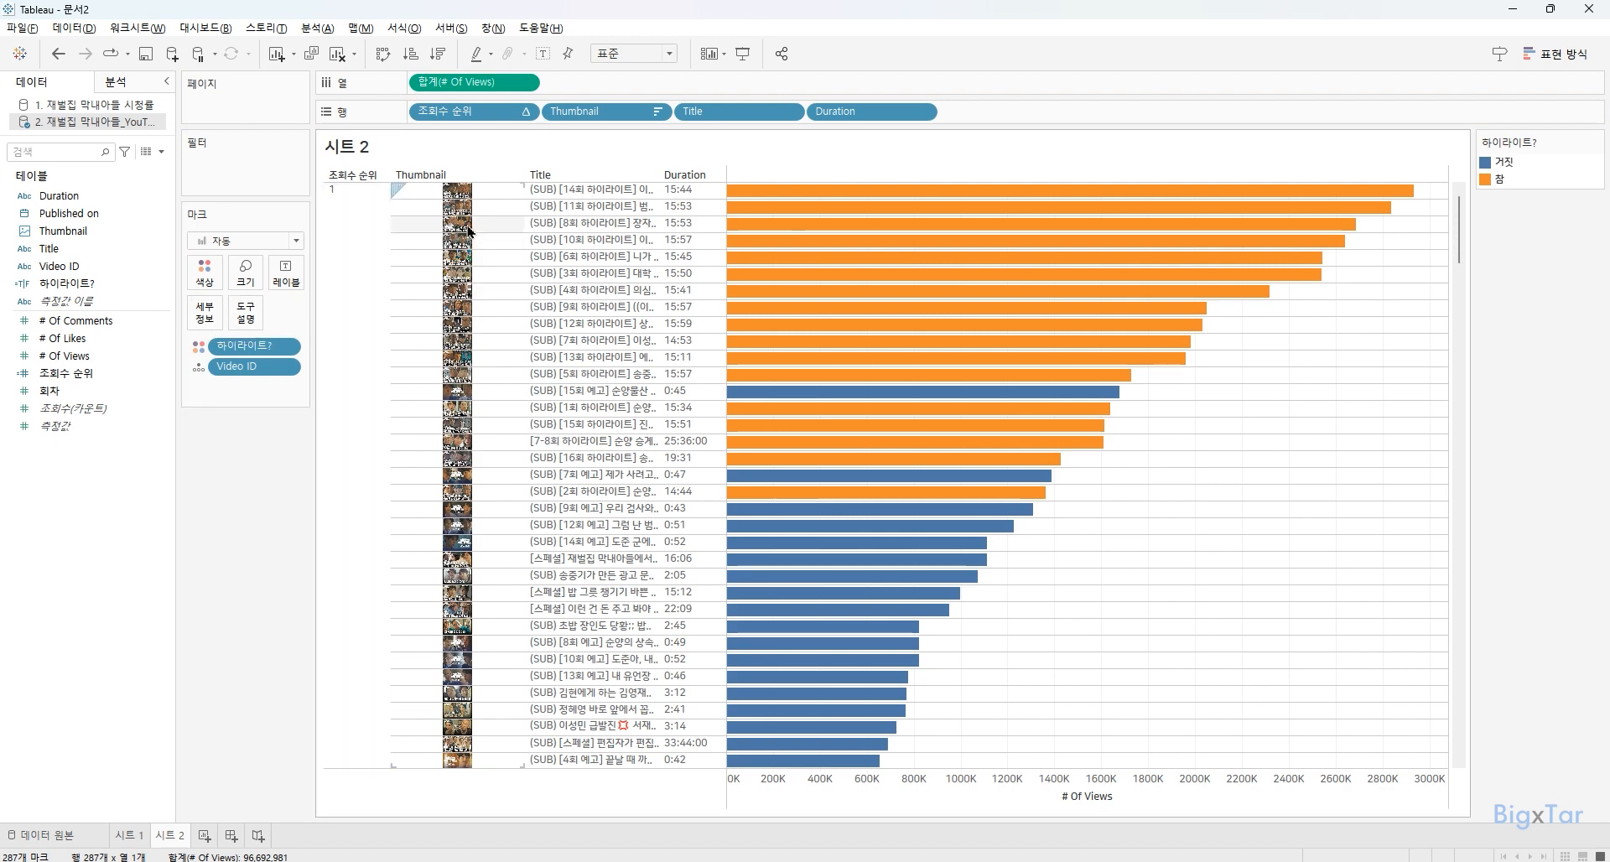
pyautogui.click(352, 201)
pyautogui.click(525, 111)
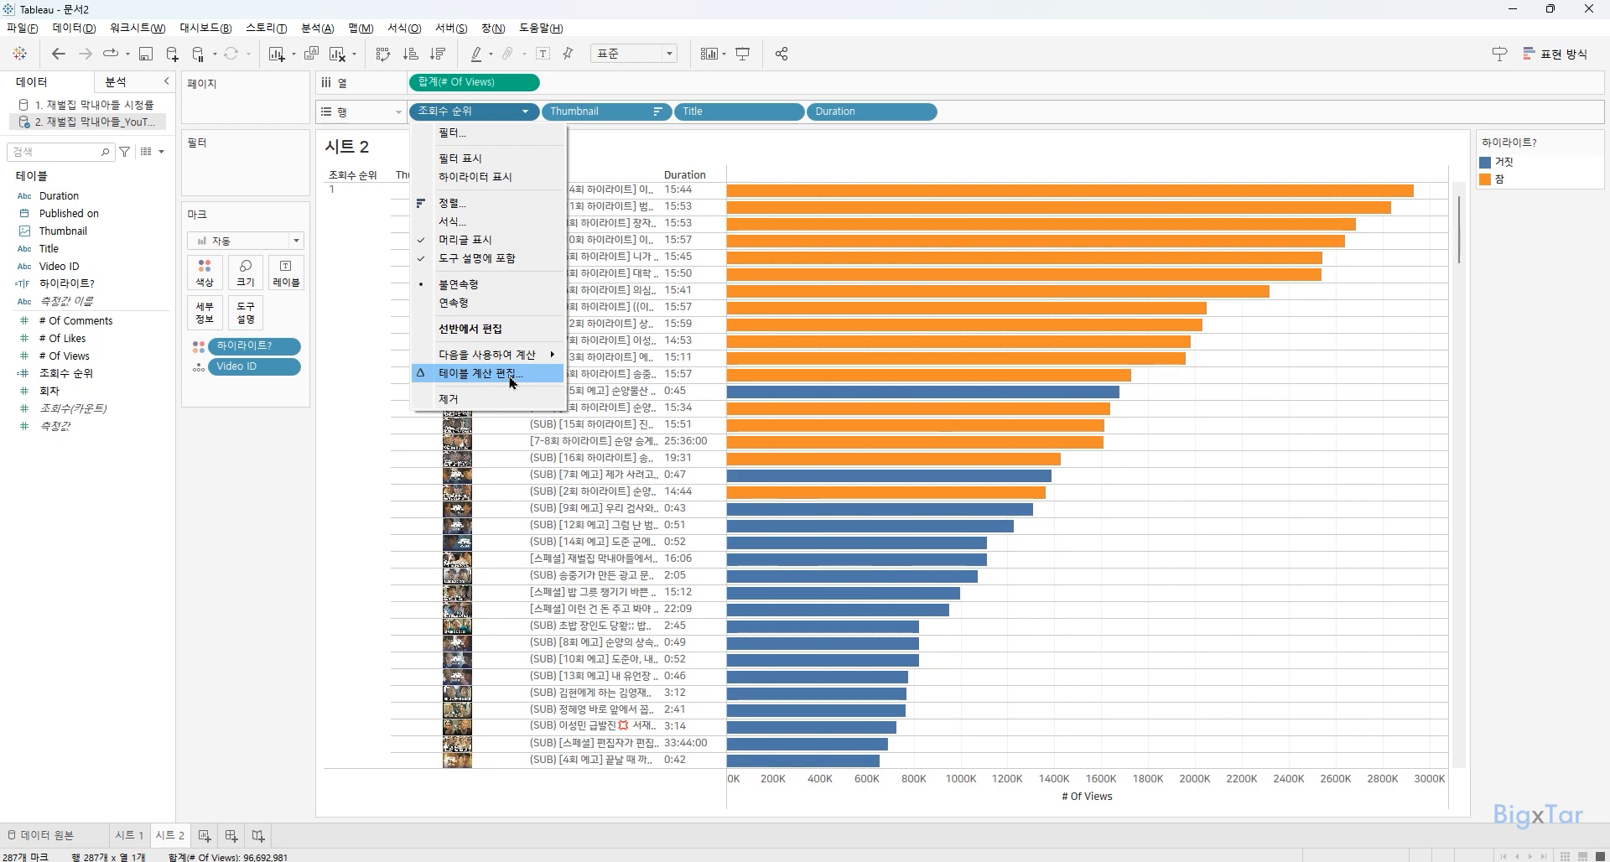
pyautogui.click(511, 385)
pyautogui.click(459, 427)
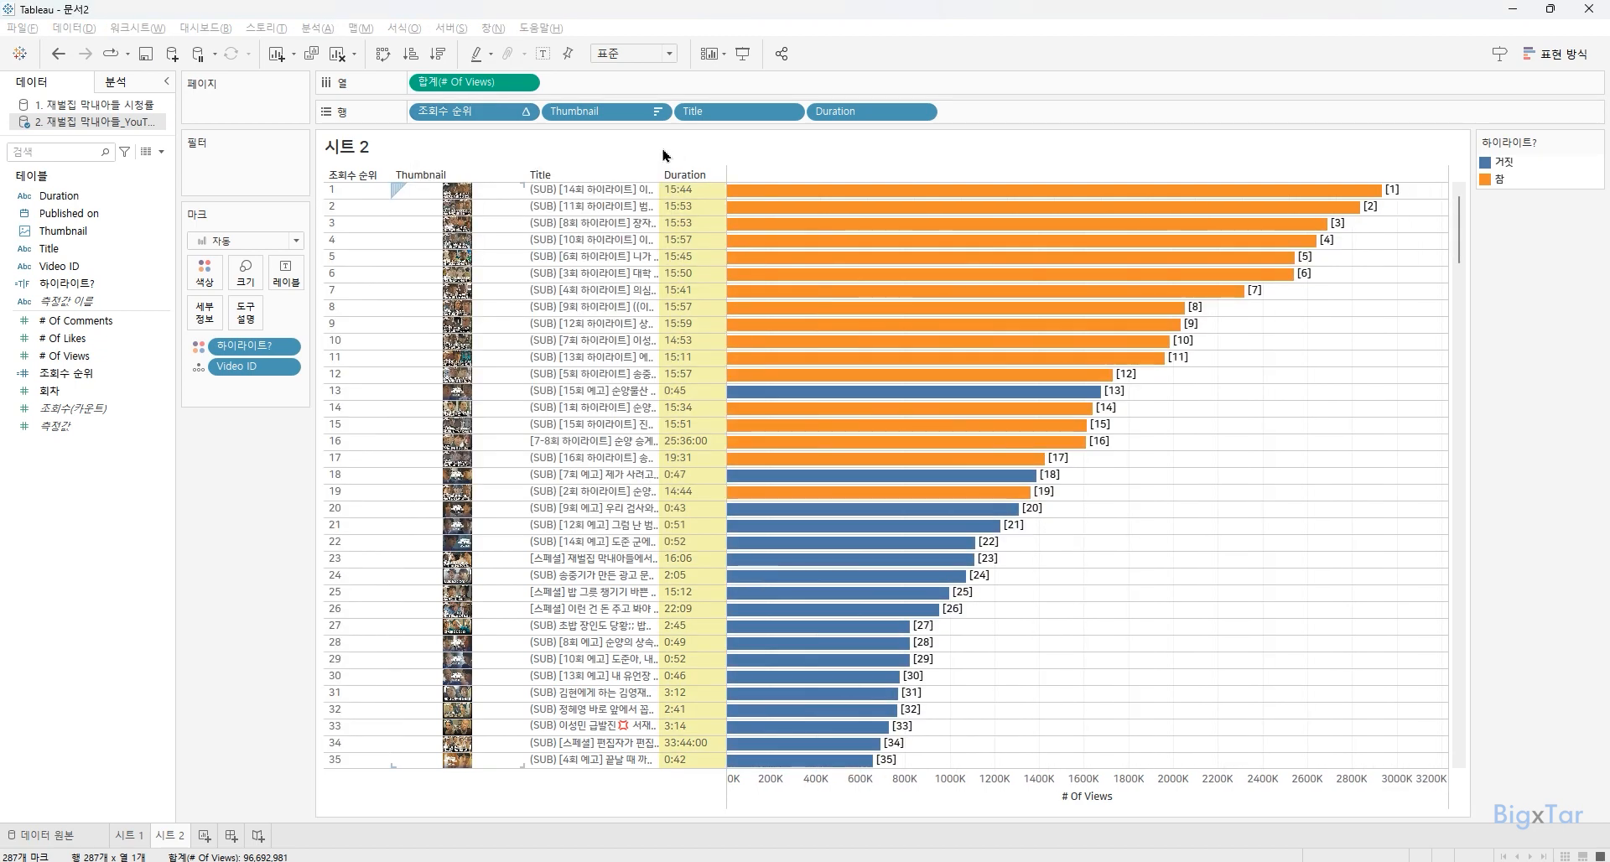
pyautogui.click(663, 150)
# Enlarge the chart's row height and Title column width, and label the bars with the sum of # Of Views.
pyautogui.moveTo(360, 199); pyautogui.dragTo(362, 235)
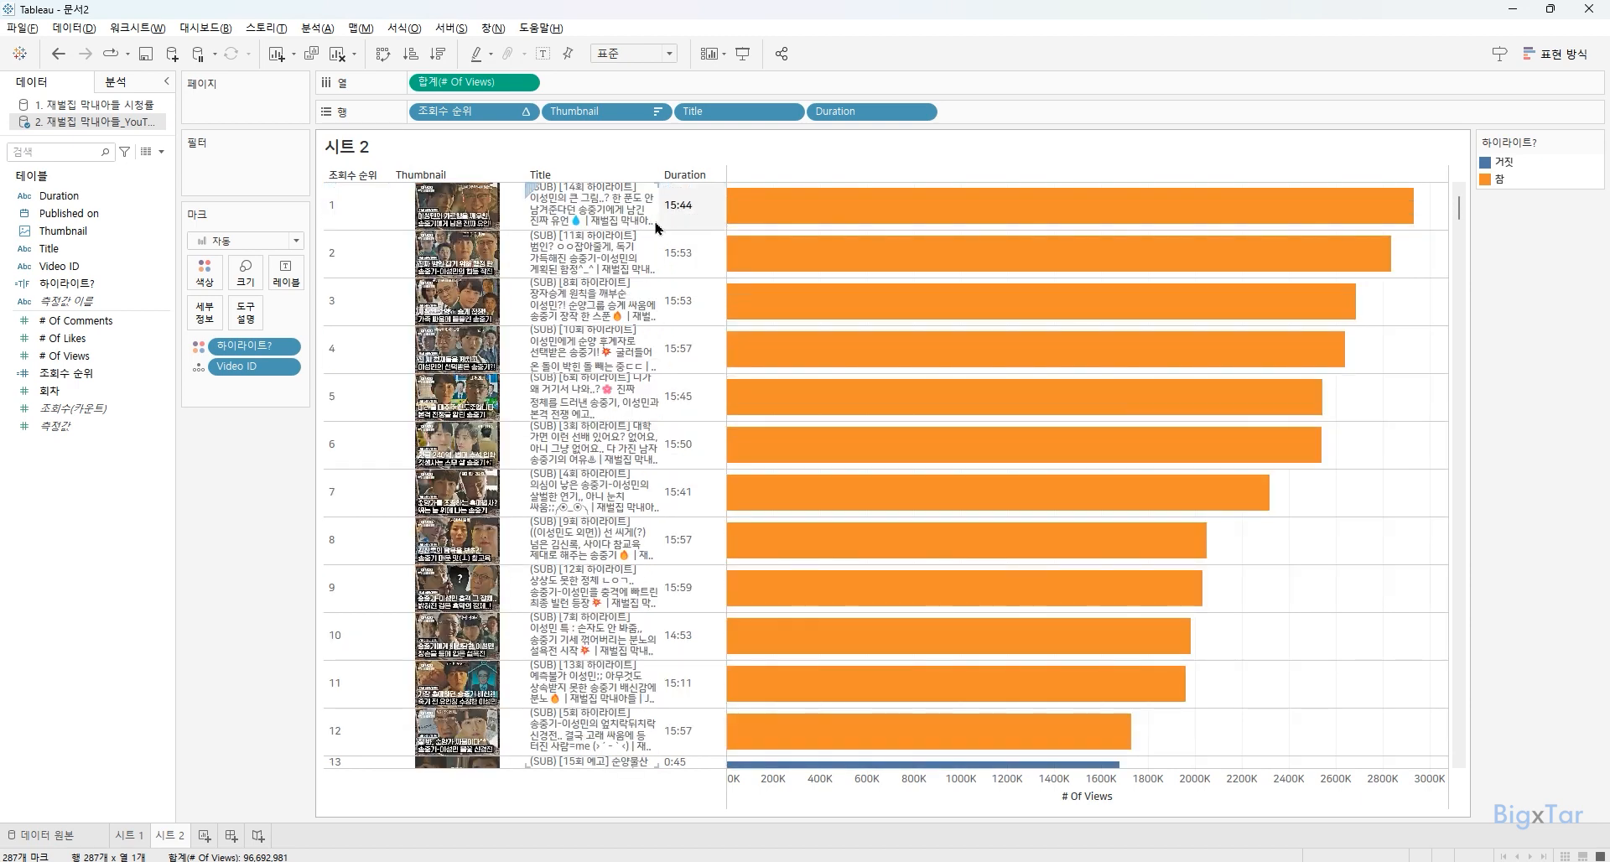
pyautogui.moveTo(661, 219); pyautogui.dragTo(954, 250)
pyautogui.moveTo(64, 356); pyautogui.dragTo(288, 277)
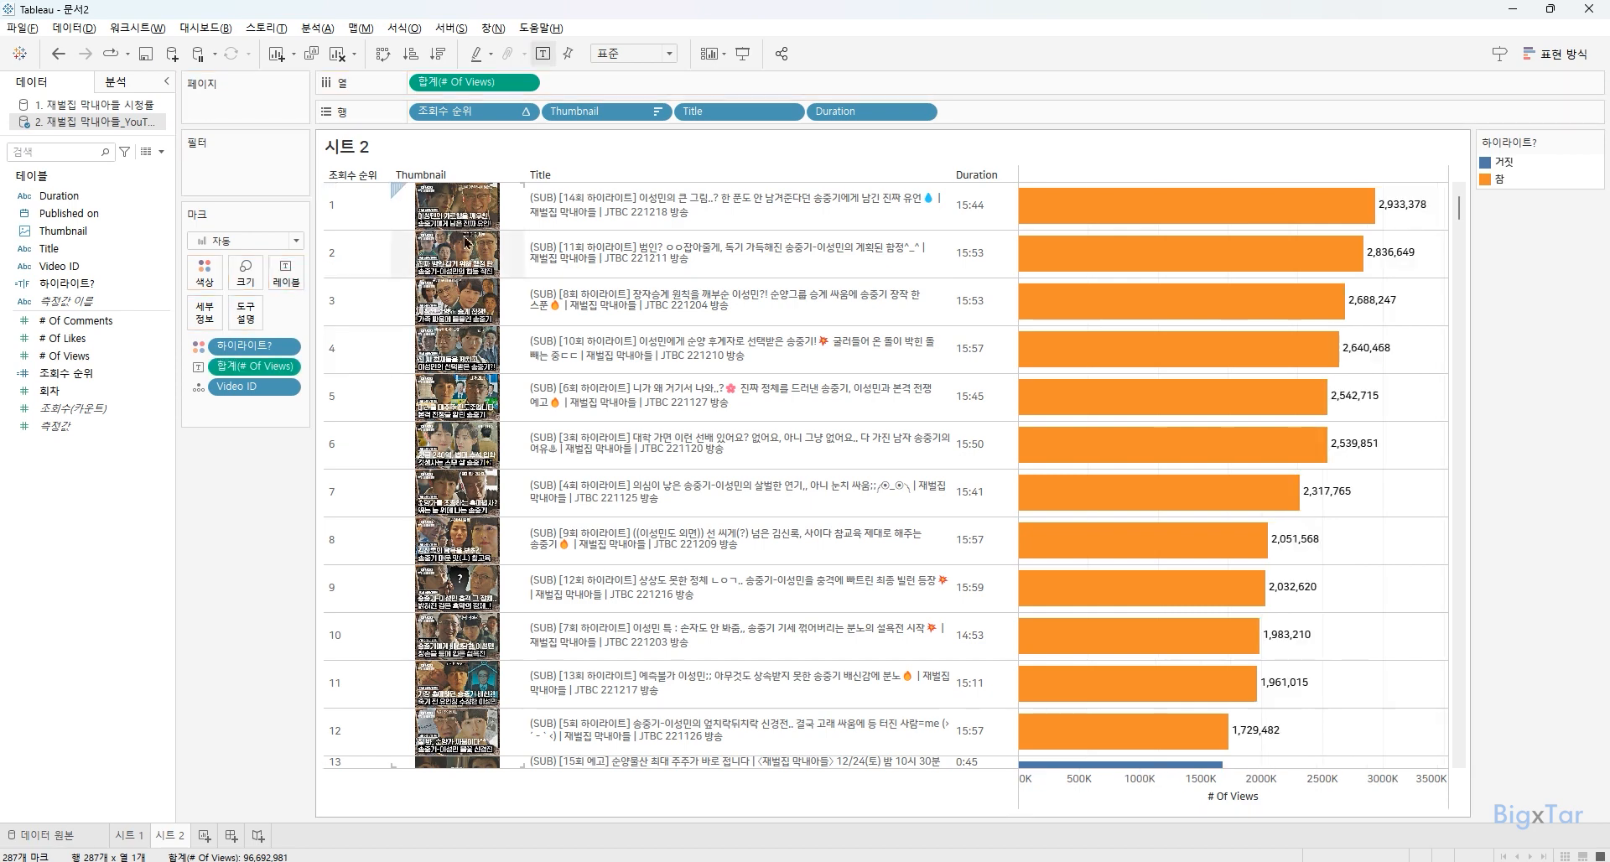
pyautogui.click(532, 207)
pyautogui.click(472, 209)
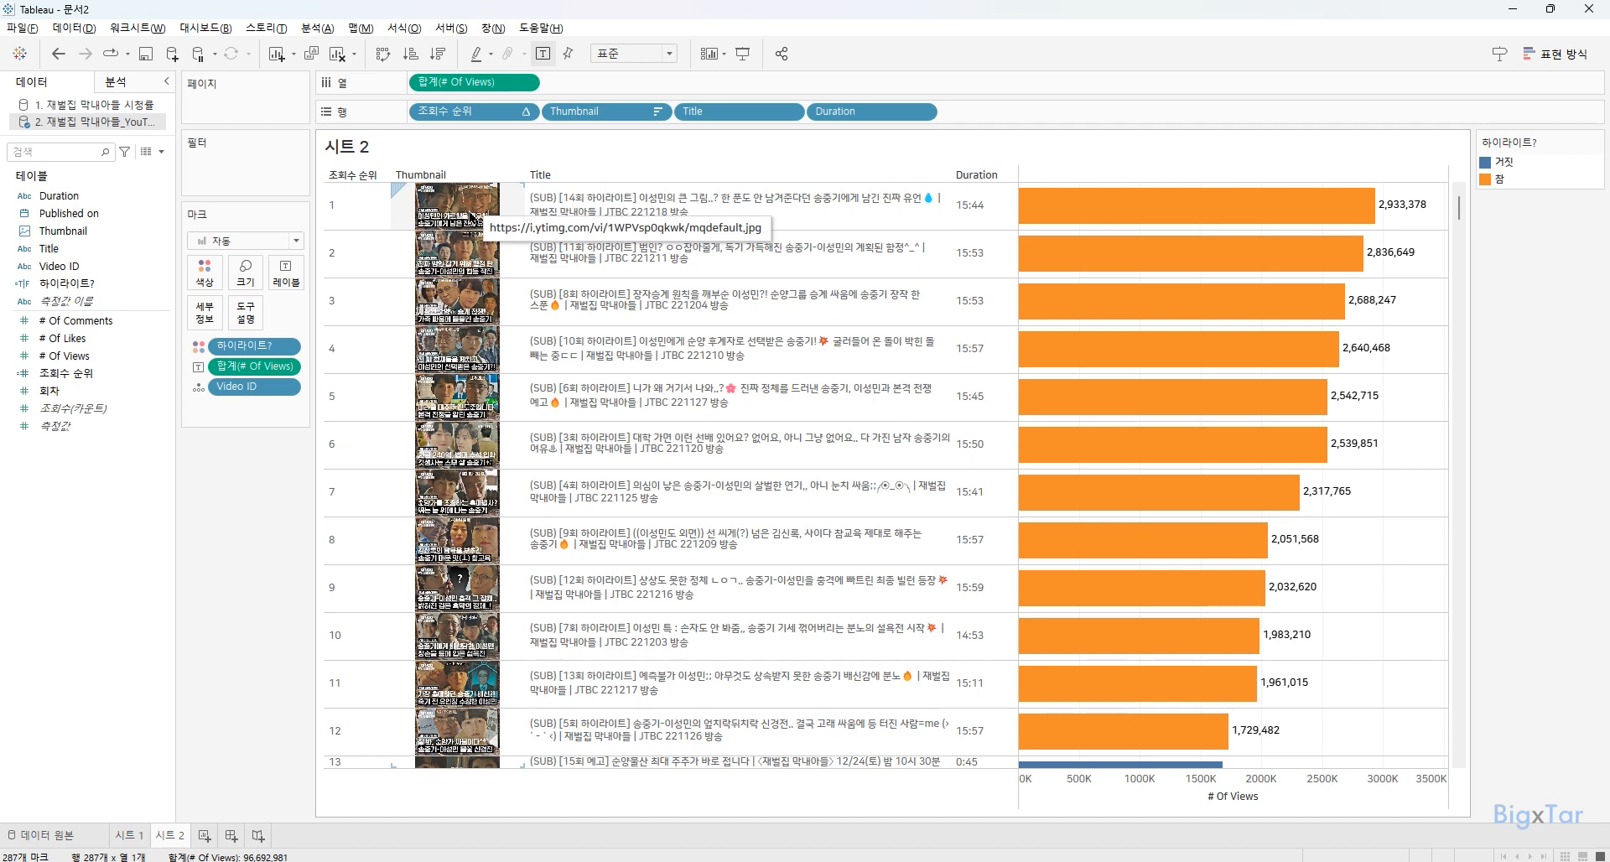
# Add a go-to-URL worksheet action named YouTube로 이동하시겠습니까?
pyautogui.click(153, 30)
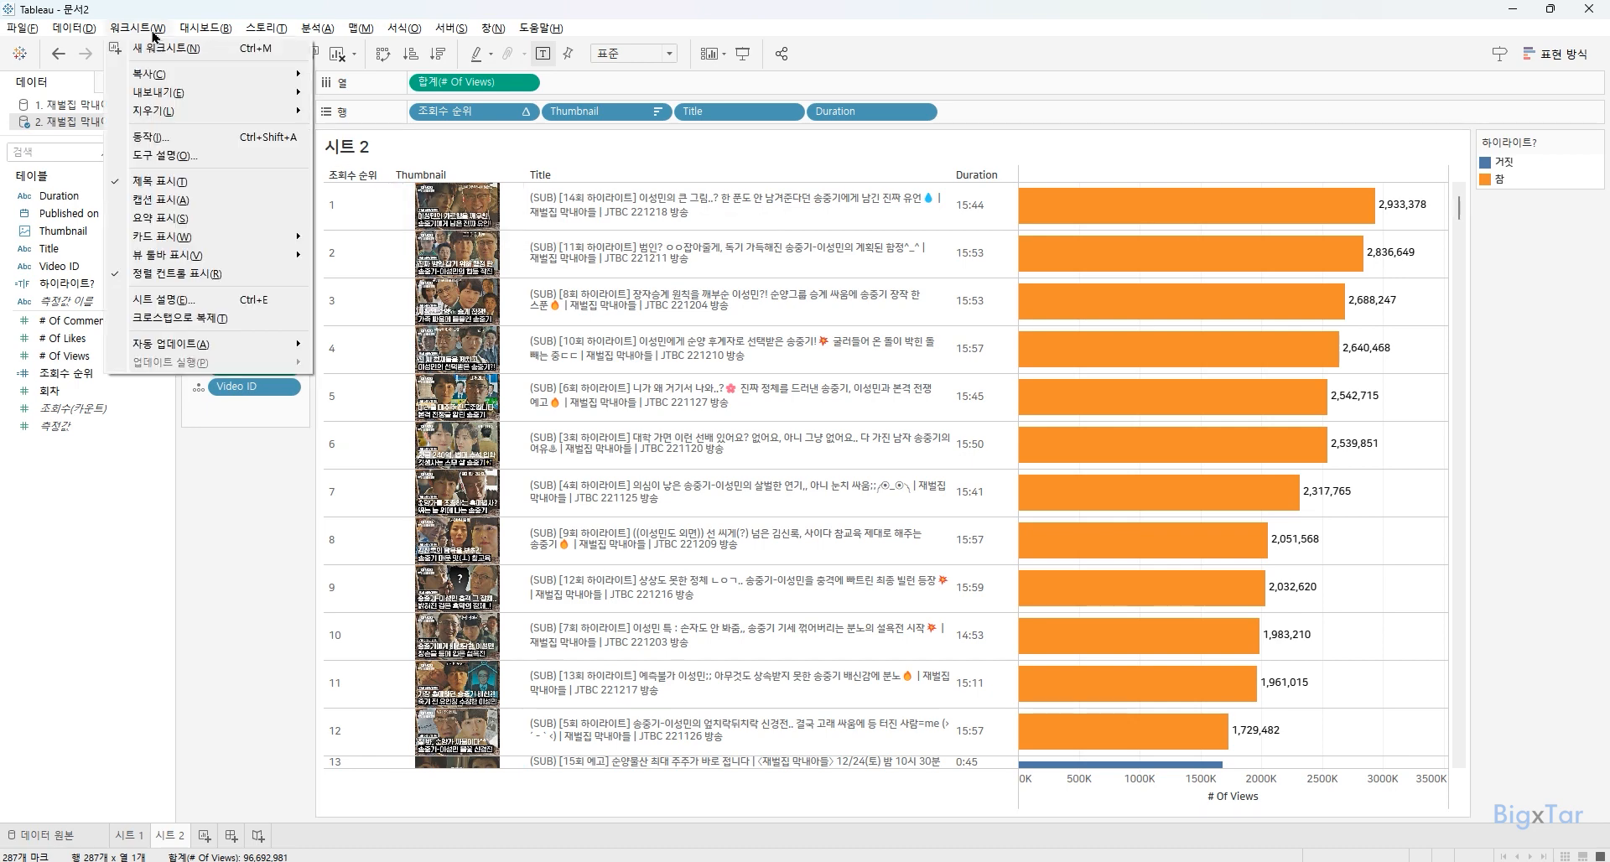
pyautogui.click(162, 146)
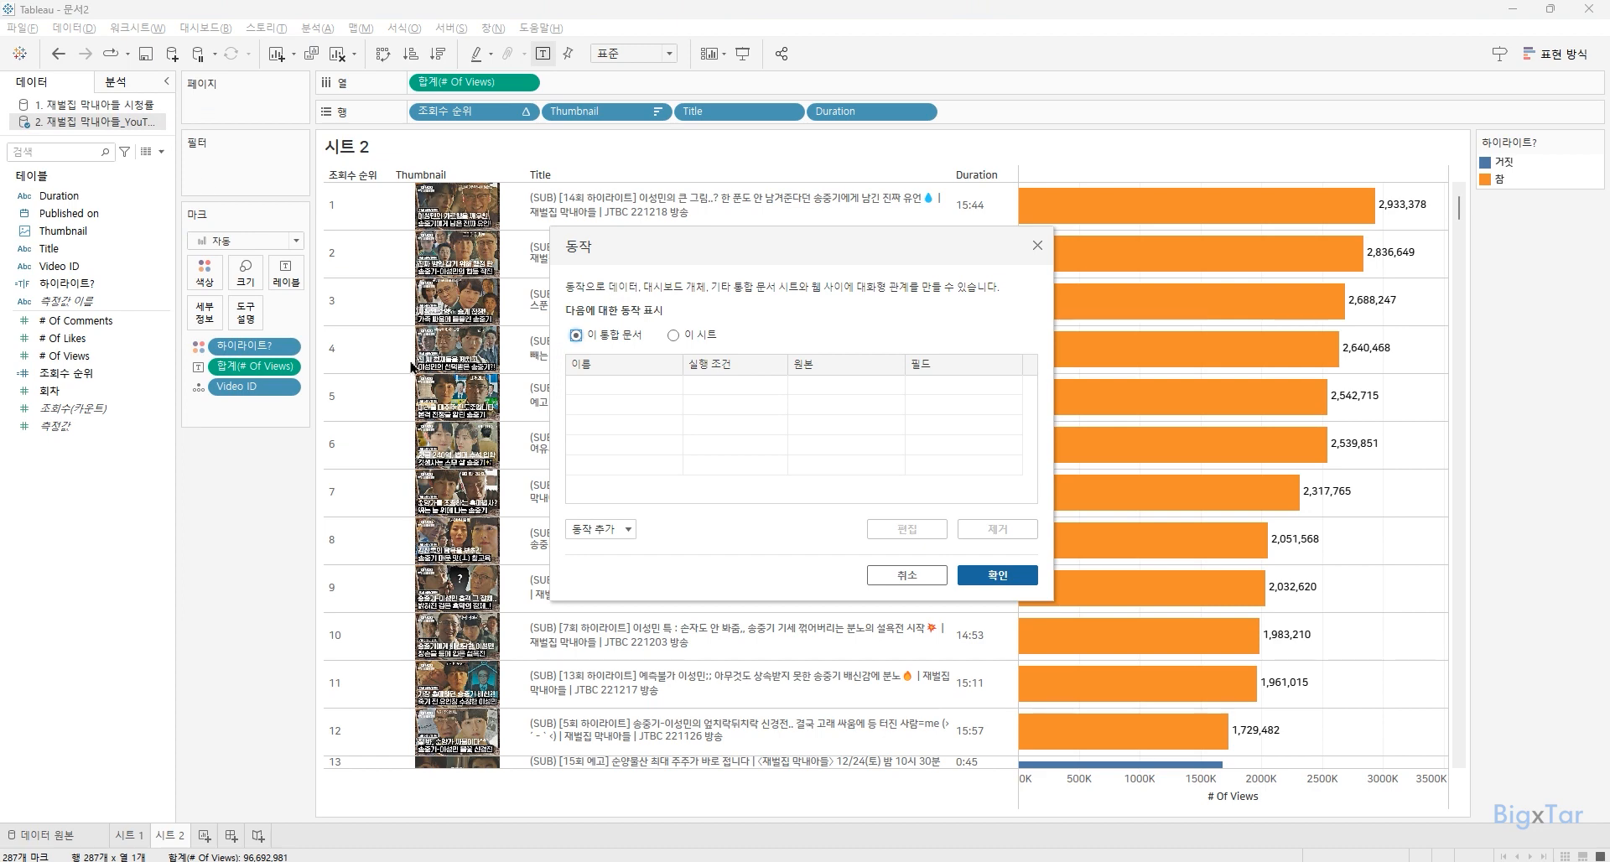
pyautogui.click(600, 532)
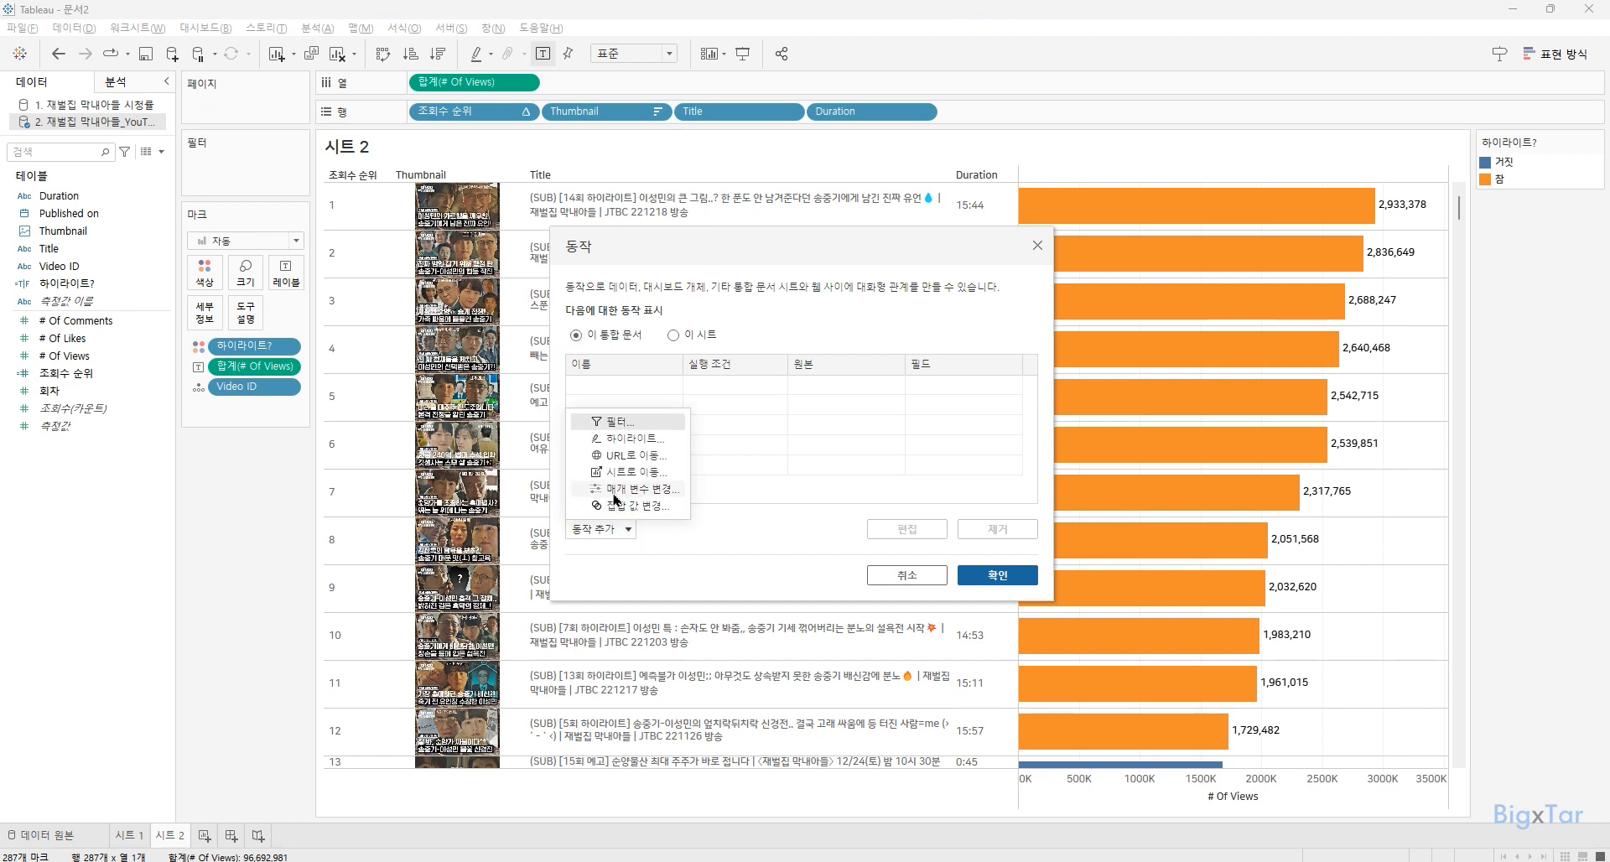
pyautogui.click(648, 457)
pyautogui.press('BackSpace')
pyautogui.write('Y')
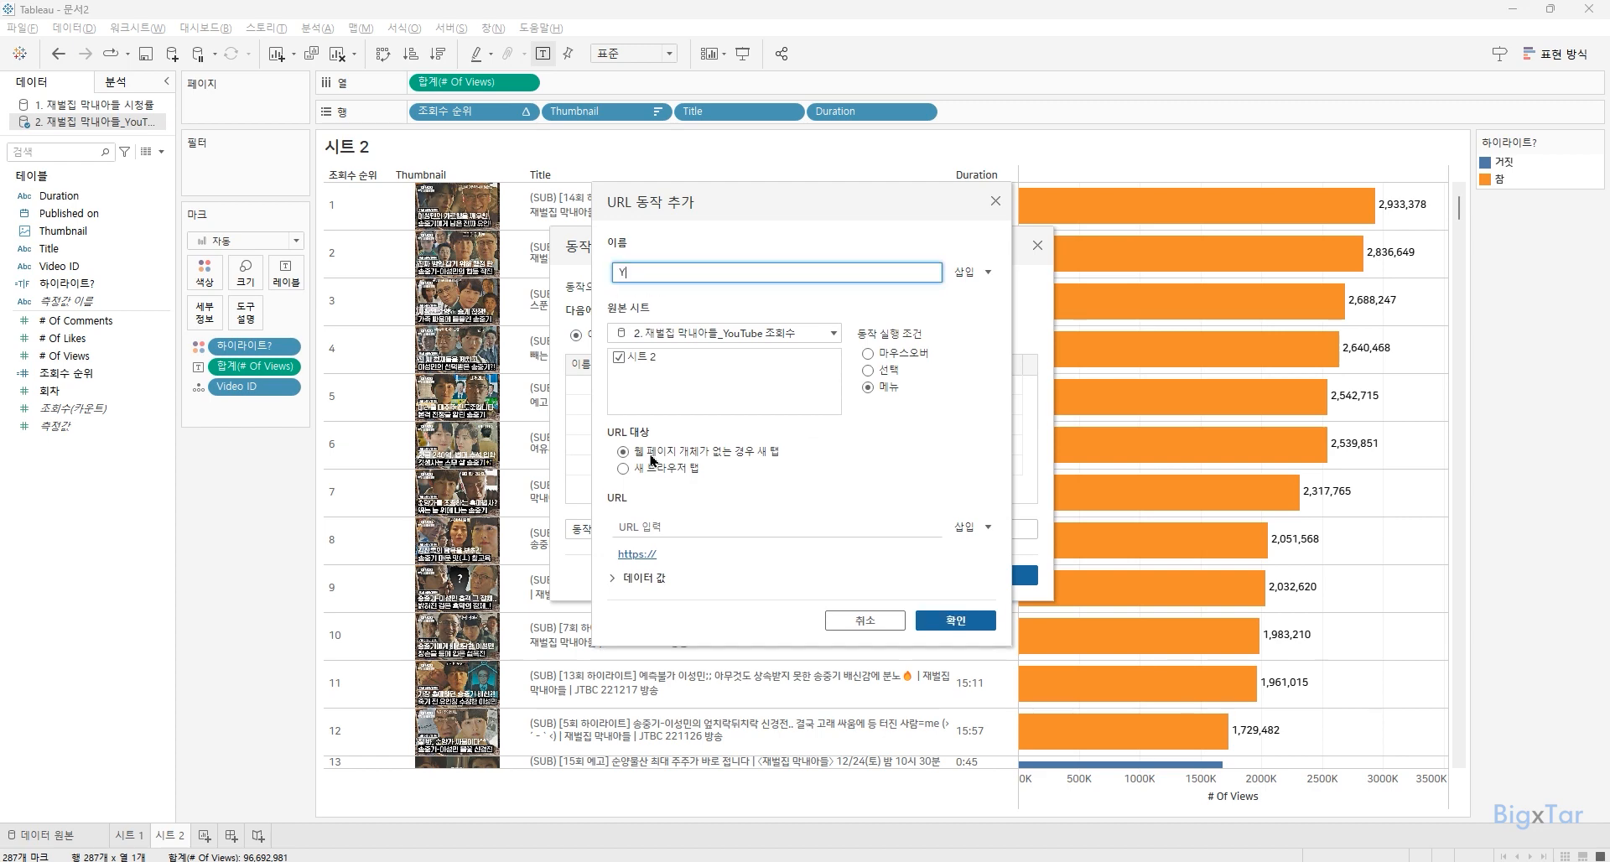
pyautogui.write('ouTube로 이')
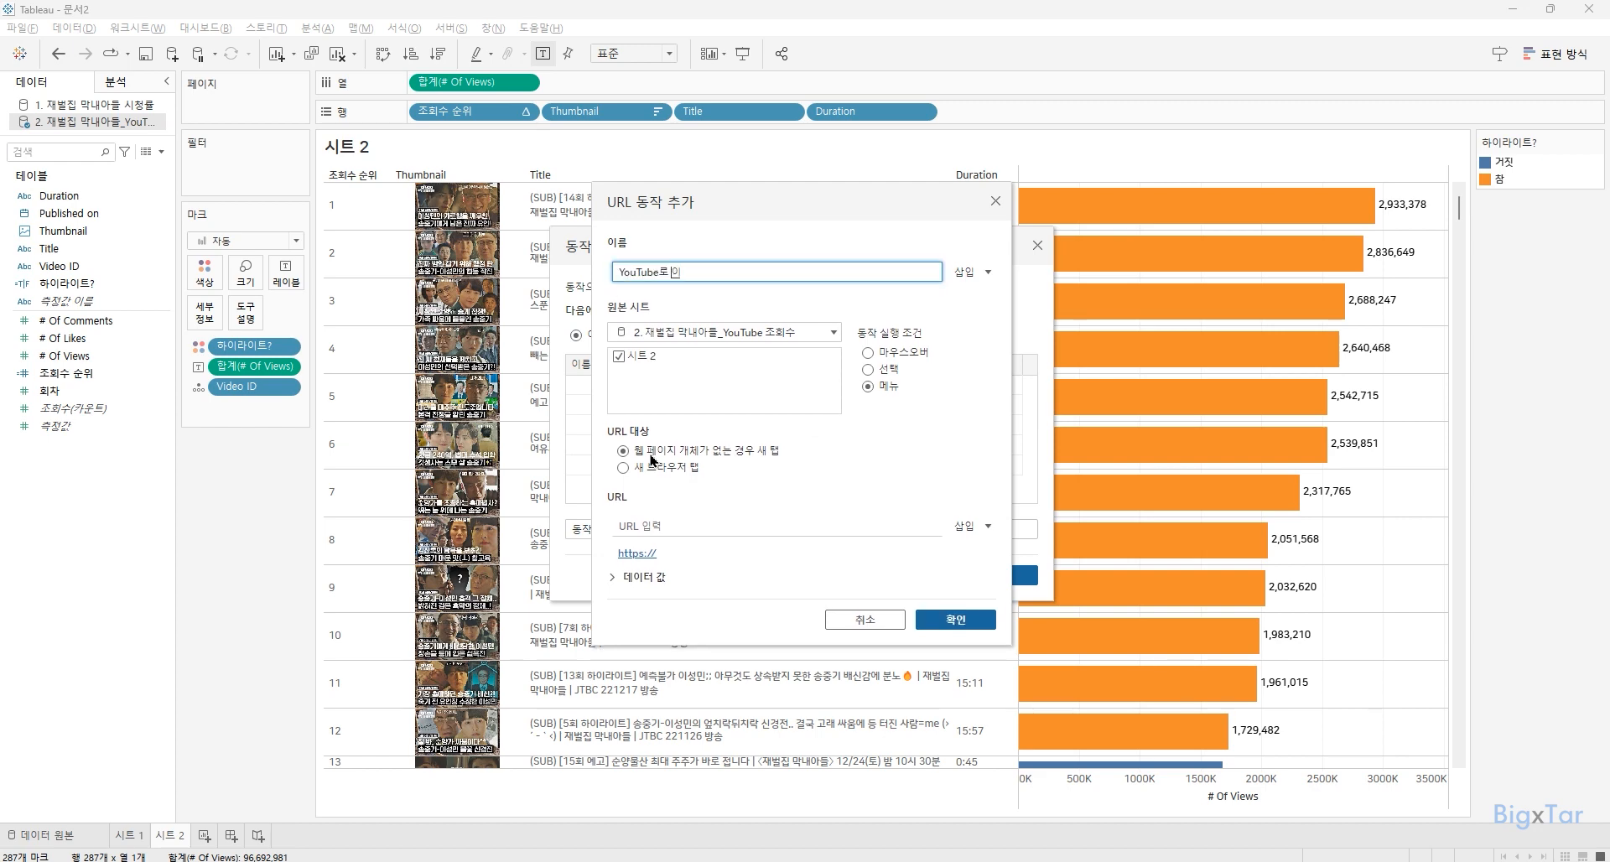
pyautogui.write('동해시겠습니까?')
pyautogui.click(738, 527)
pyautogui.write('www.youtube.com')
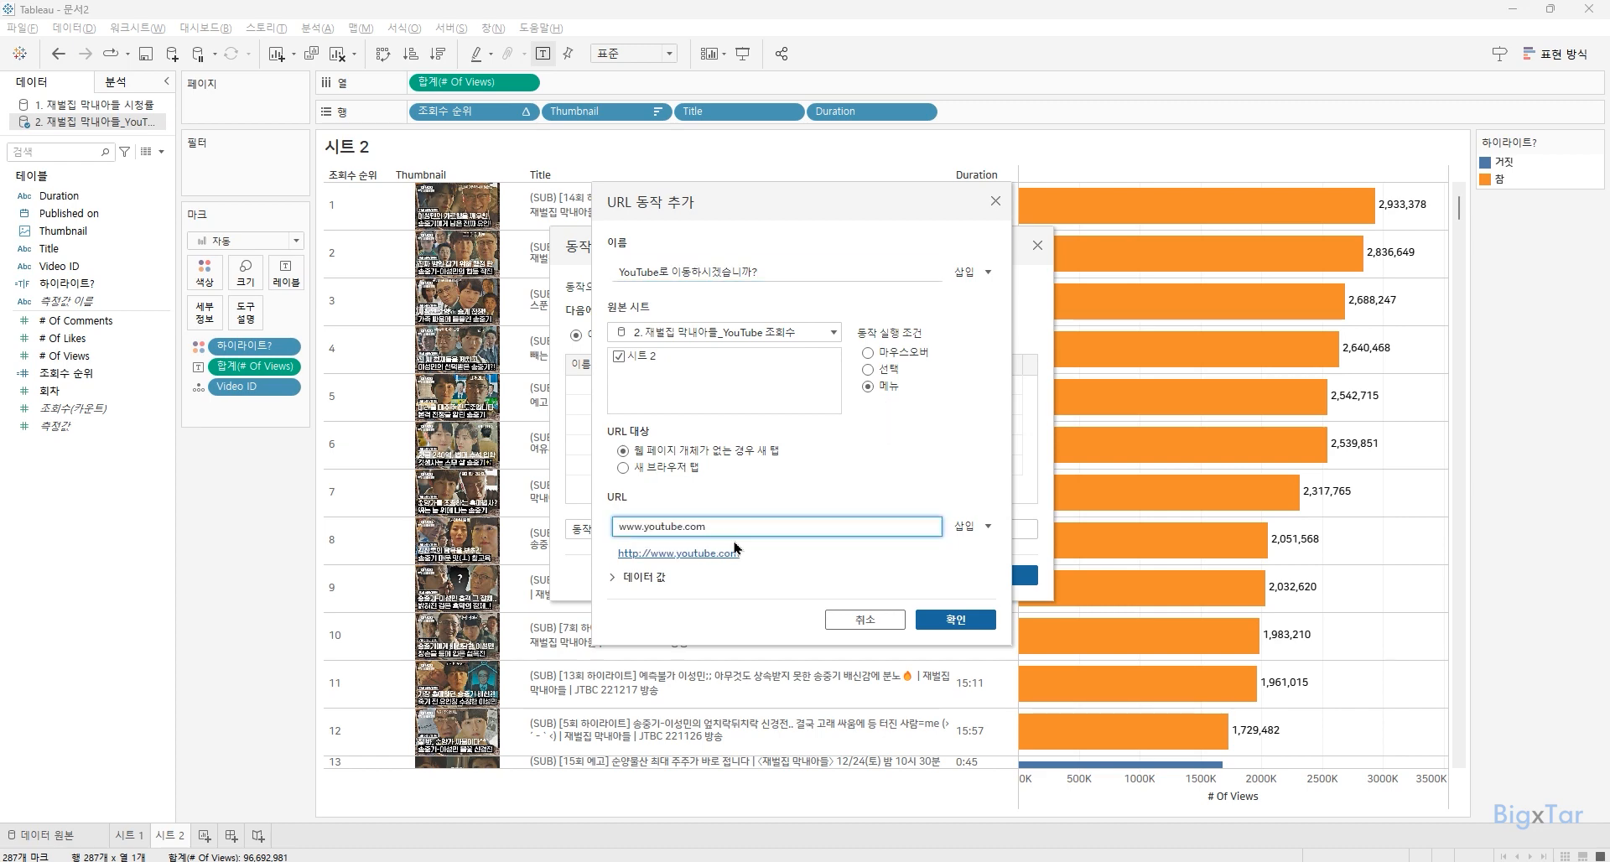
pyautogui.write('/watch?v=')
pyautogui.click(969, 538)
pyautogui.scroll(-3, 812, 467)
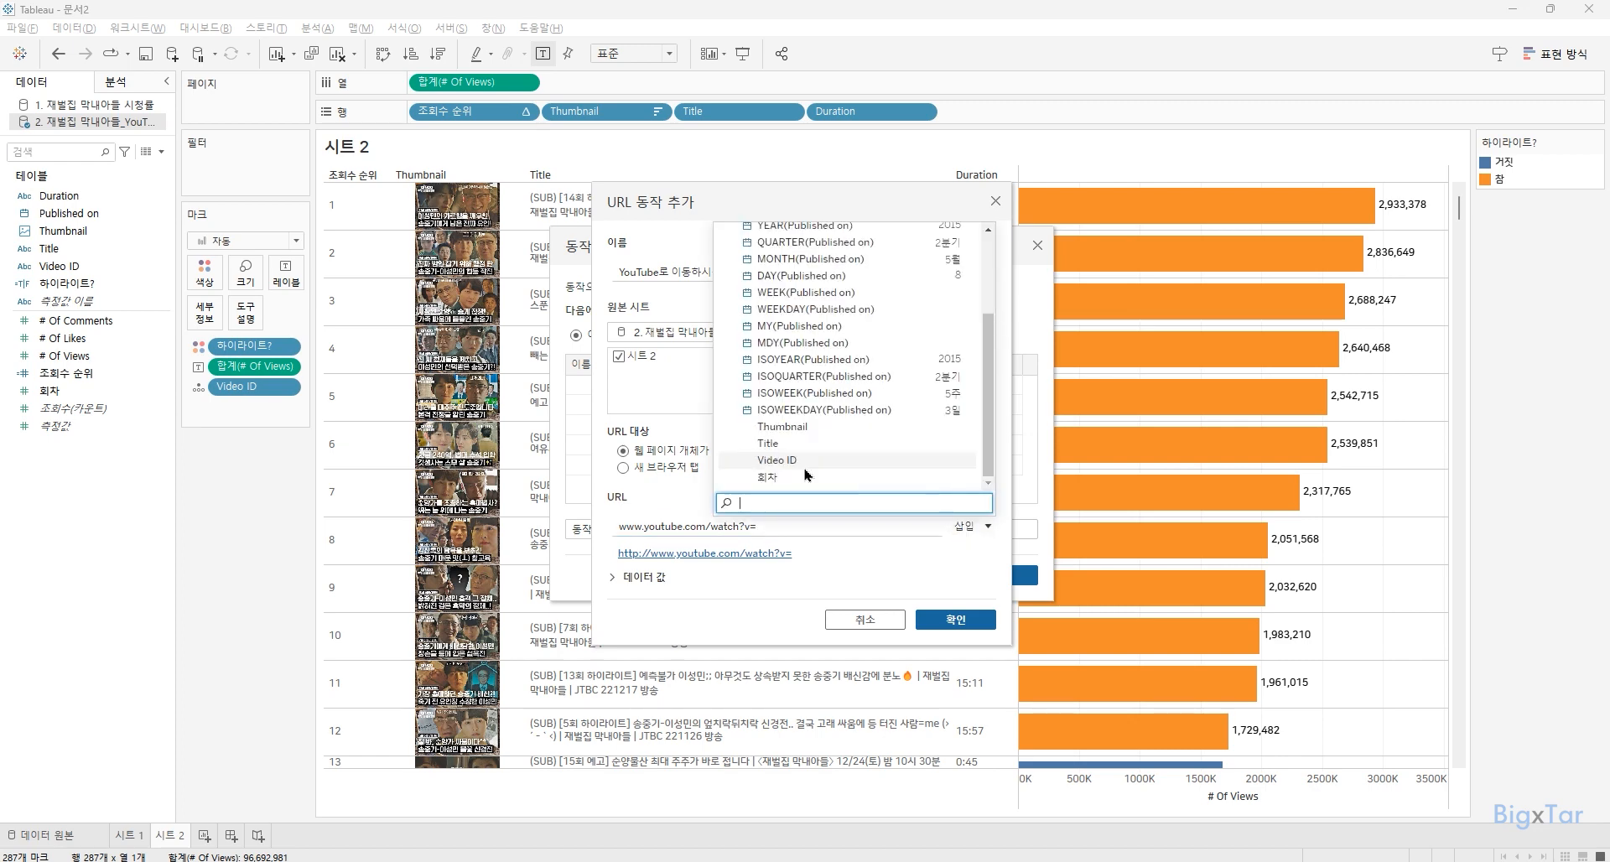
pyautogui.click(812, 467)
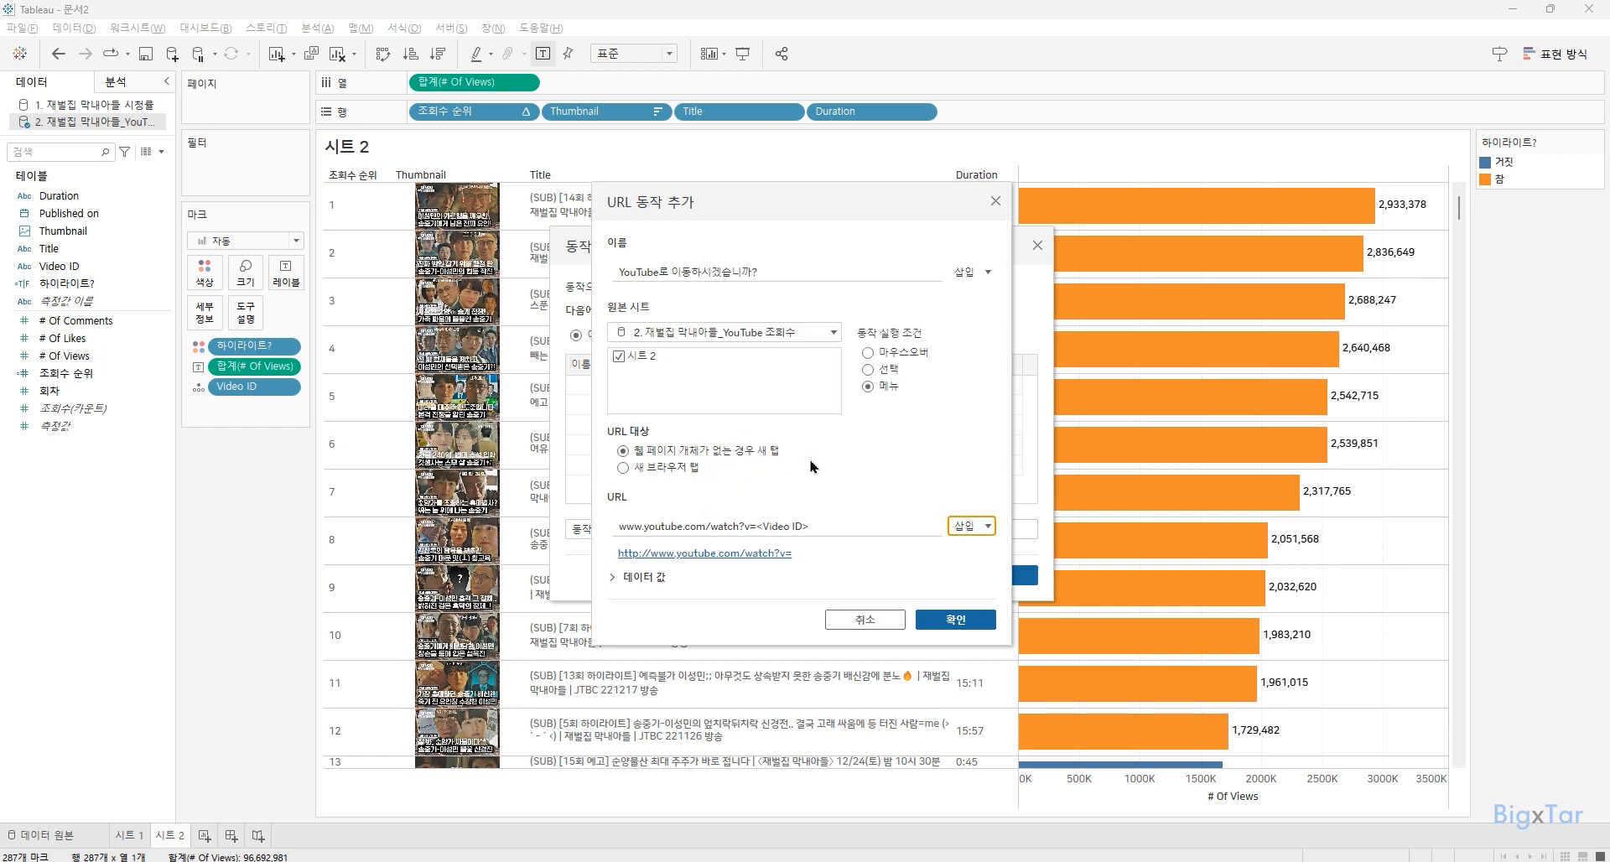
pyautogui.click(931, 618)
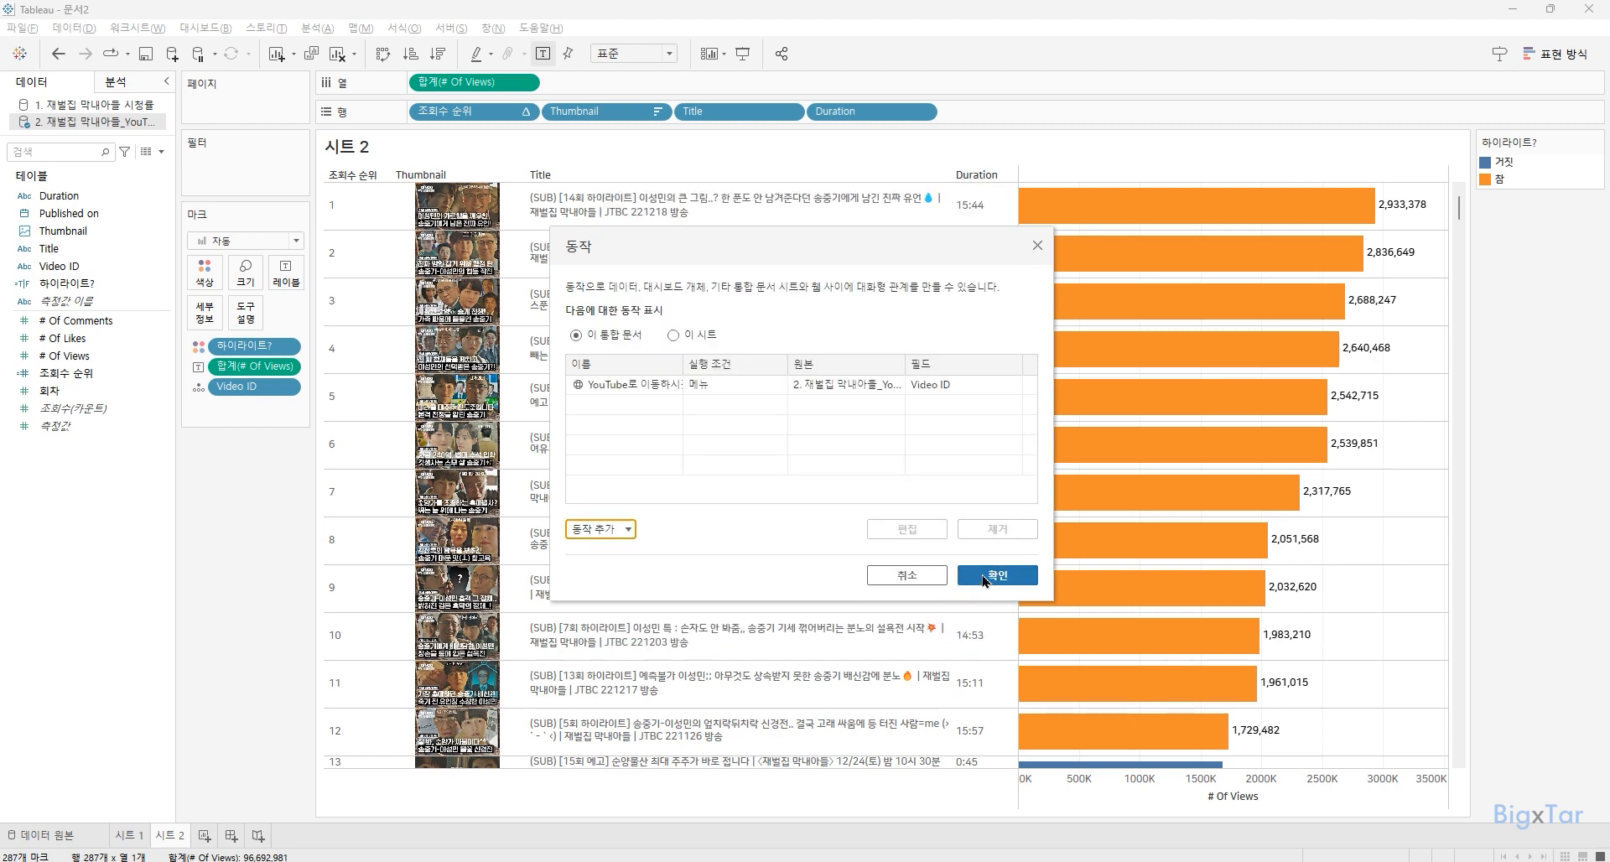
pyautogui.click(985, 580)
# Select the top-ranked video's title to bring up its YouTube link for testing.
pyautogui.click(467, 213)
pyautogui.click(592, 205)
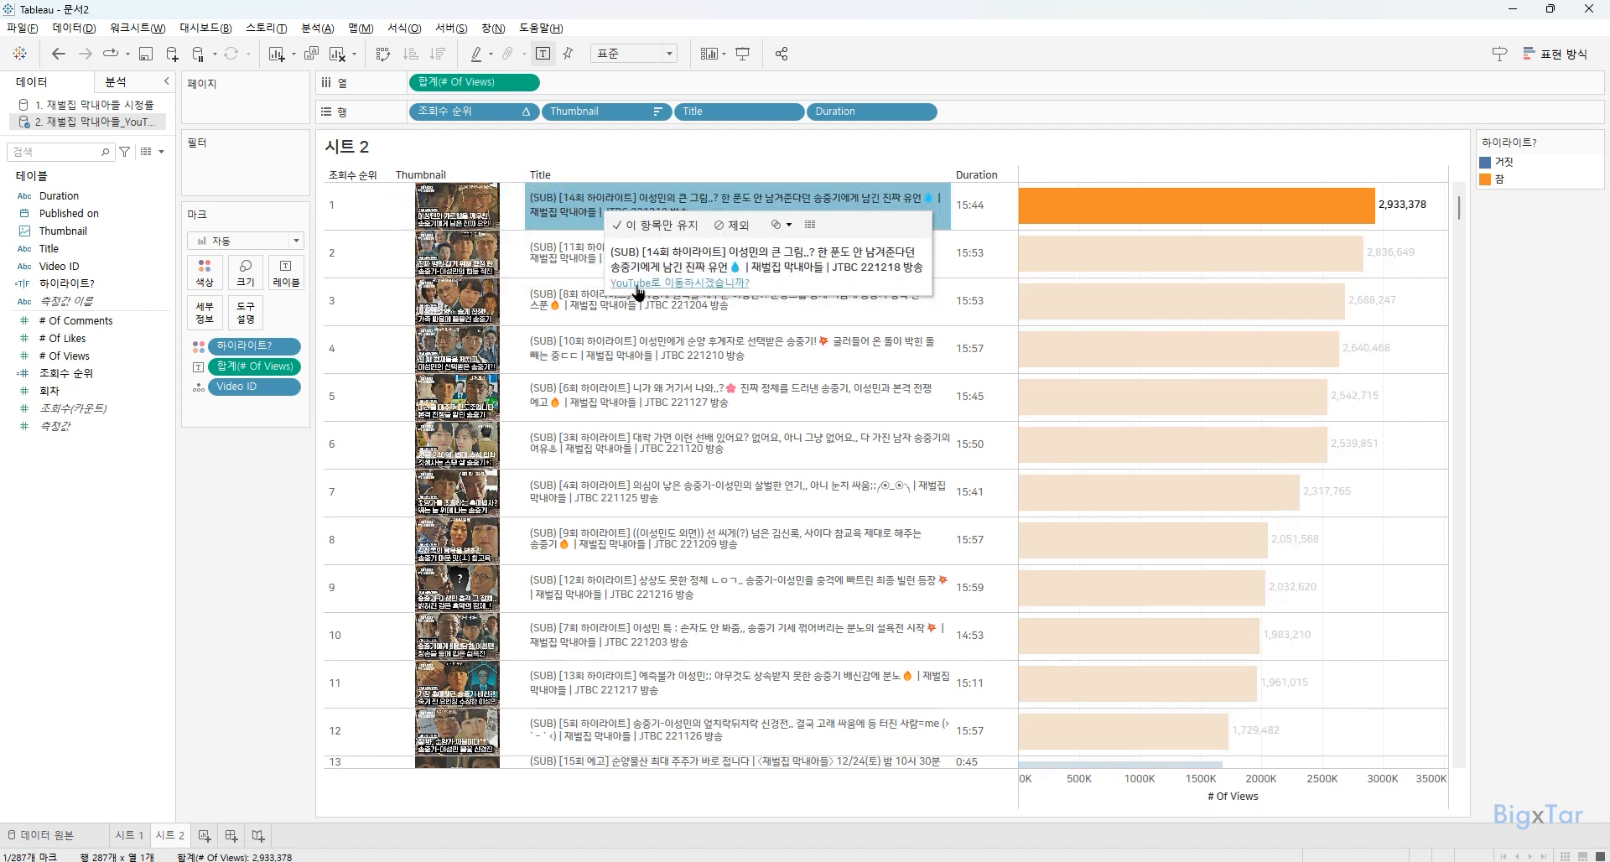